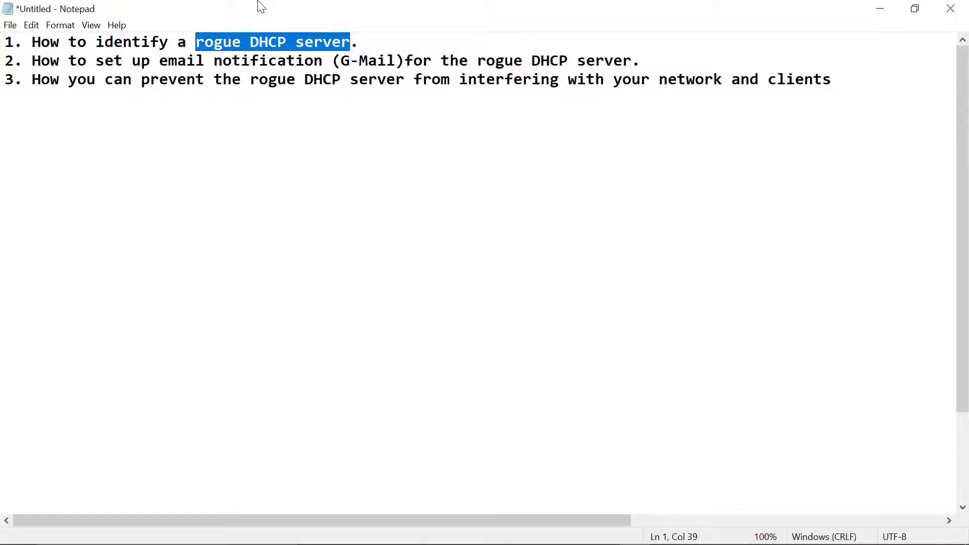
Minimize the notes, select the MikroTik-1 node, and bring its WinBox session to the front.
left_click(153, 100)
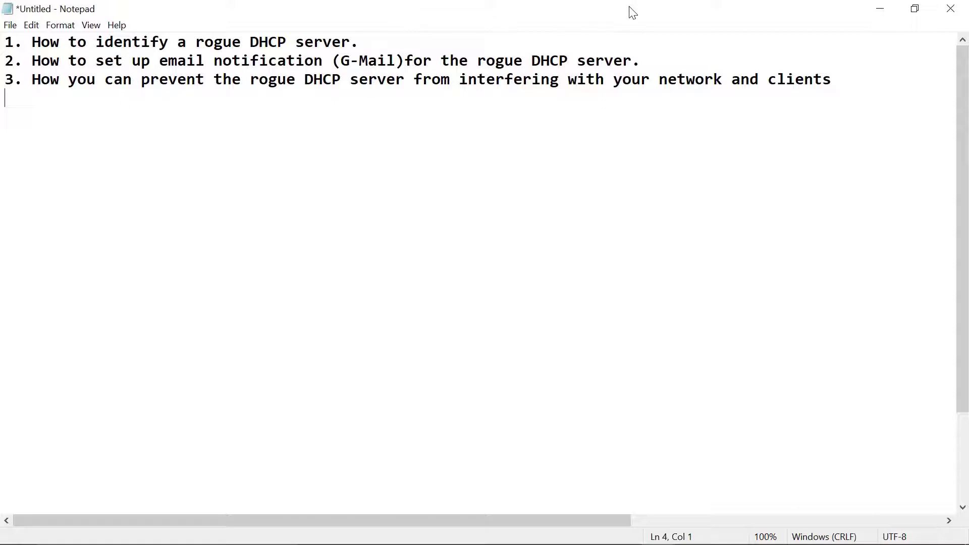
left_click(881, 11)
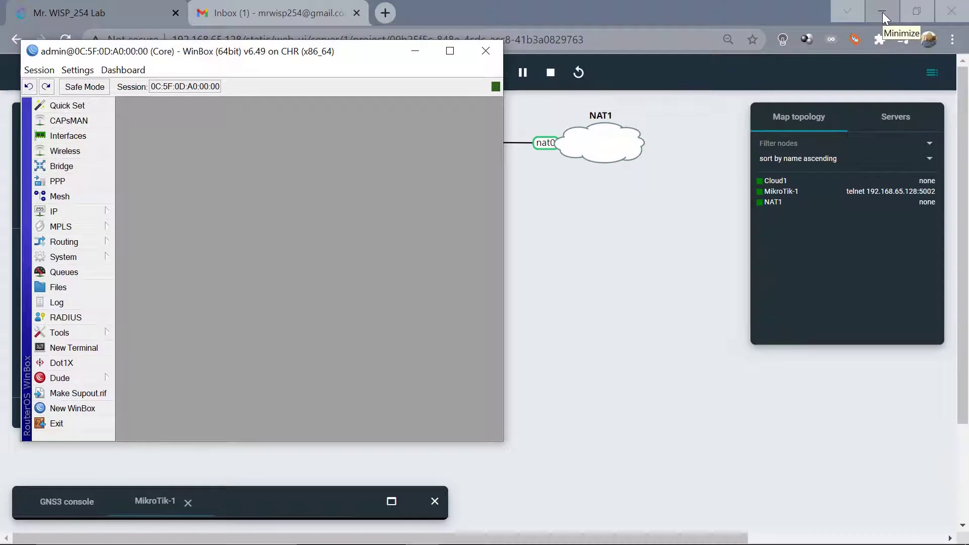
left_click(407, 53)
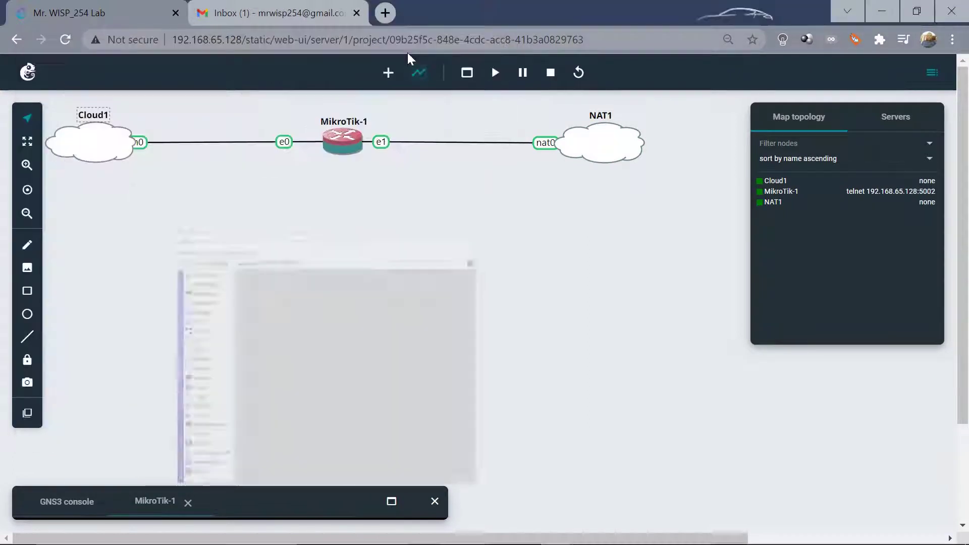
left_click(358, 109)
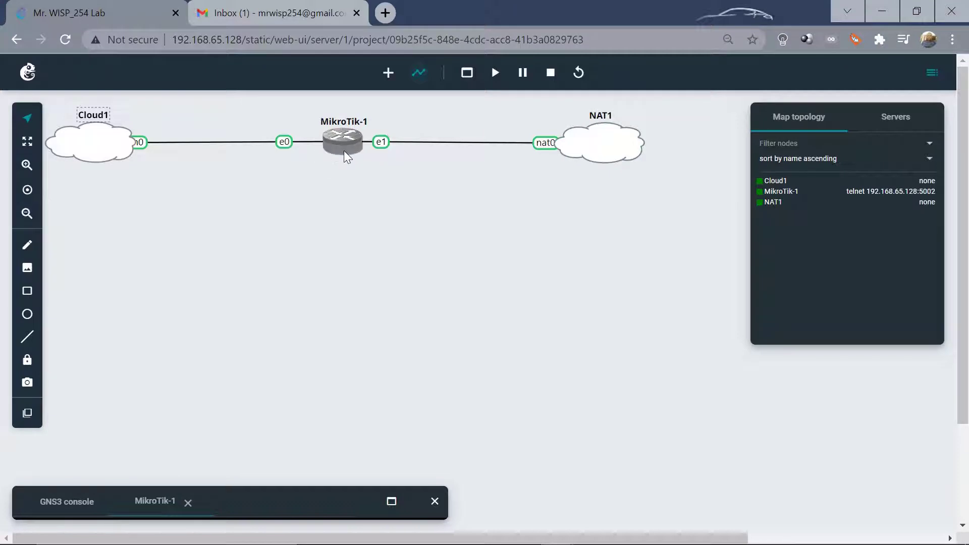
left_click(348, 156)
mouse_move(423, 539)
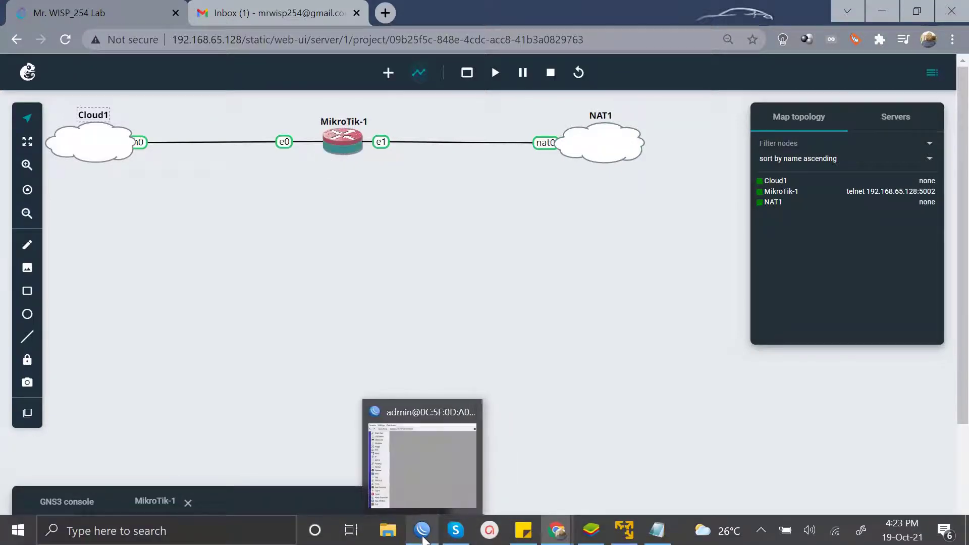
left_click(399, 443)
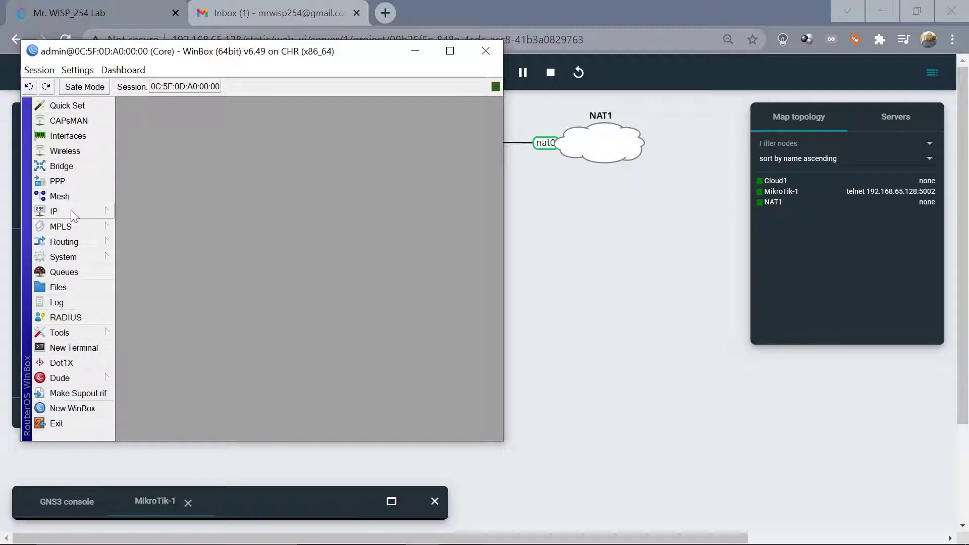
Add a new bridge named bridge1 with default settings in the Bridge list.
left_click(71, 210)
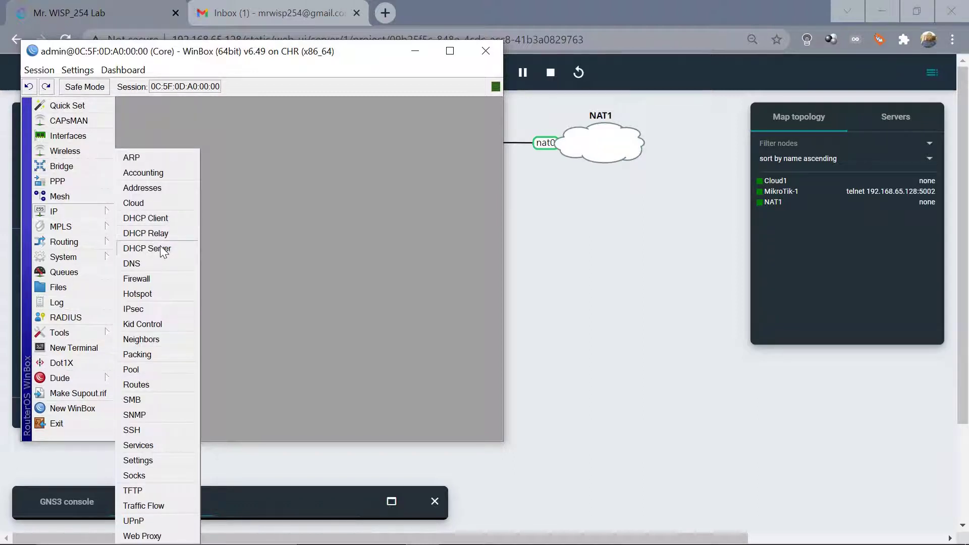
left_click(71, 169)
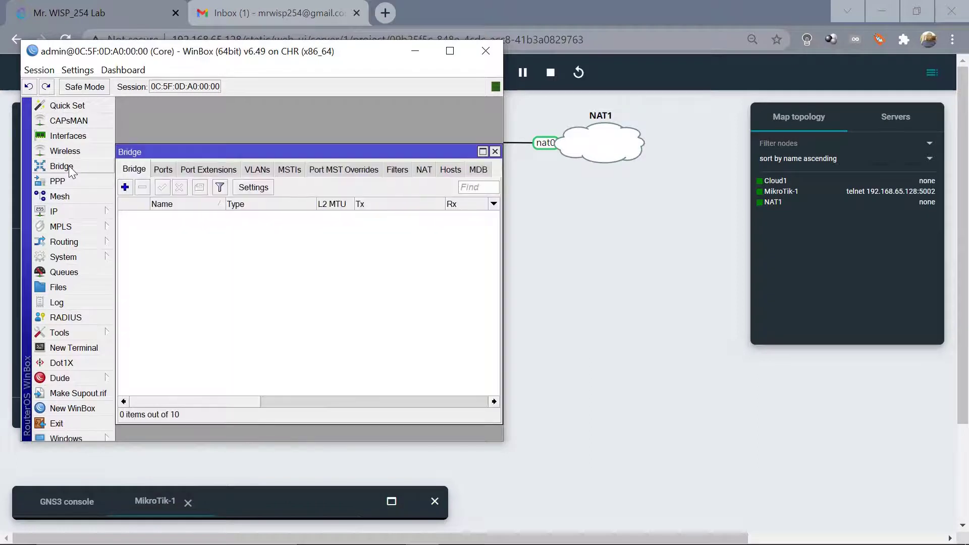
left_click(127, 190)
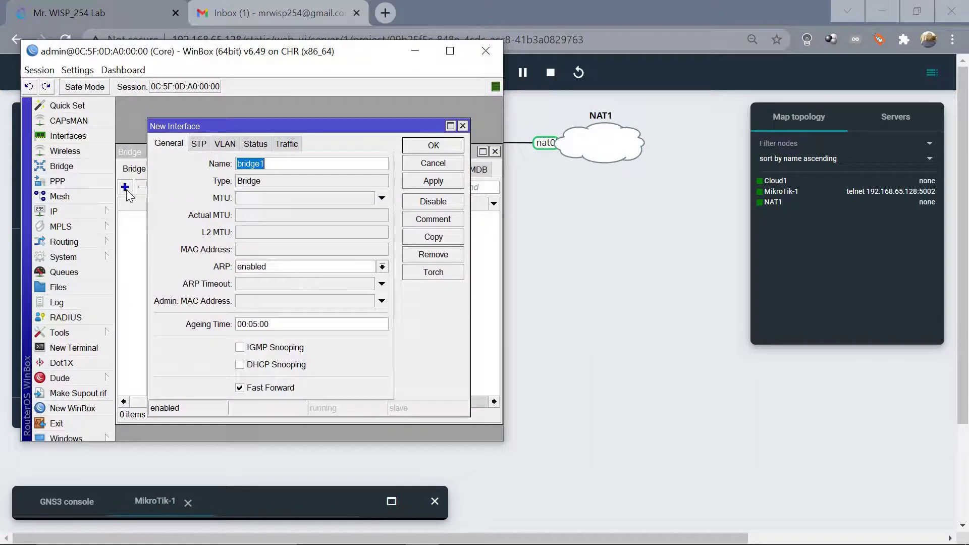
left_click(438, 147)
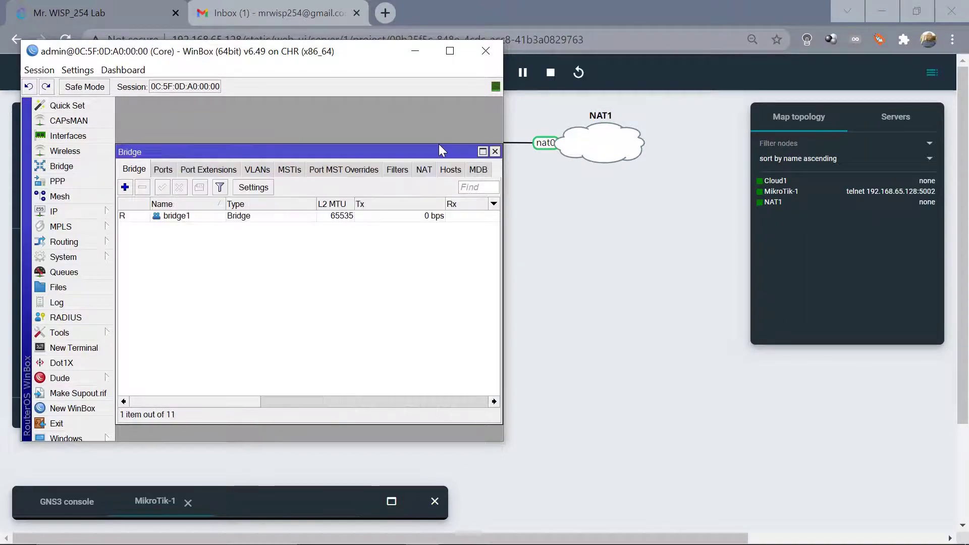
Add ether3 as a port of bridge1.
left_click(162, 170)
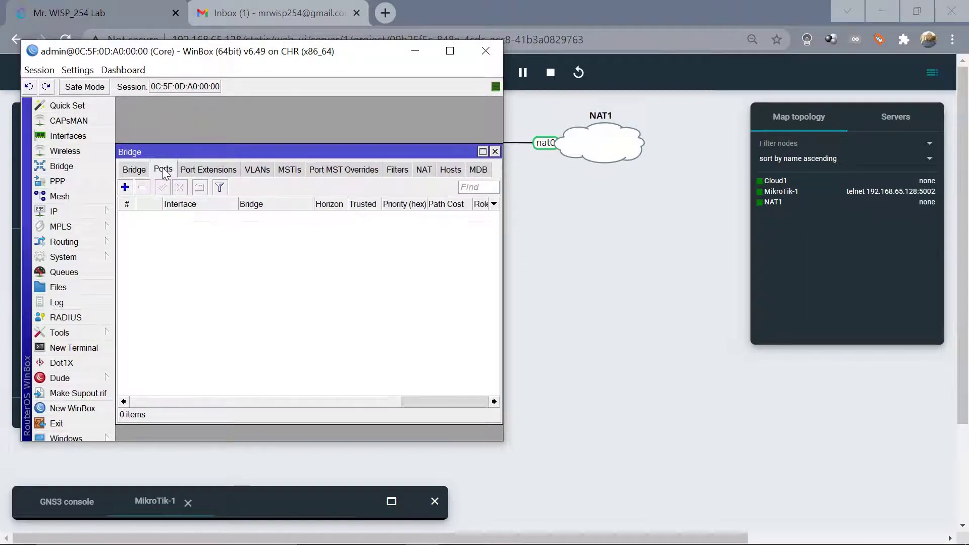
left_click(125, 187)
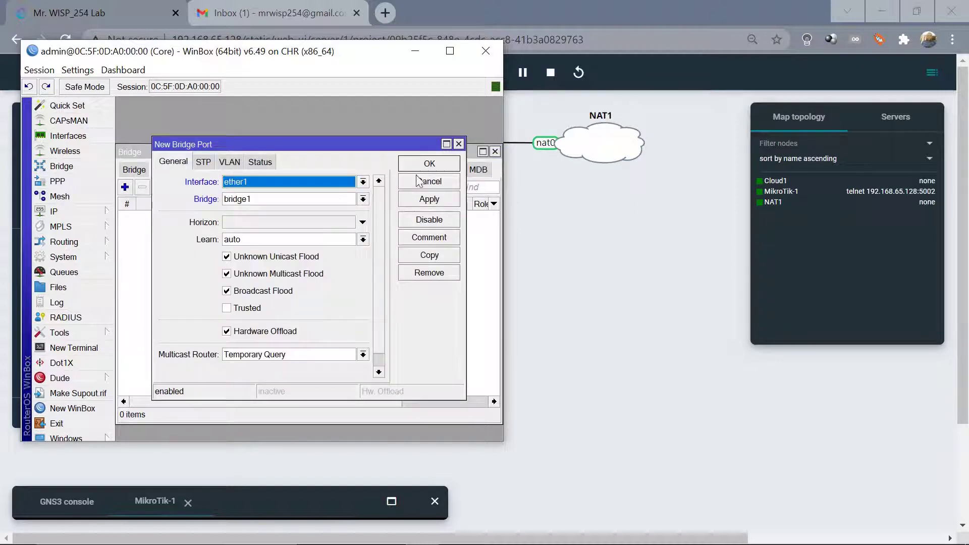
left_click(363, 182)
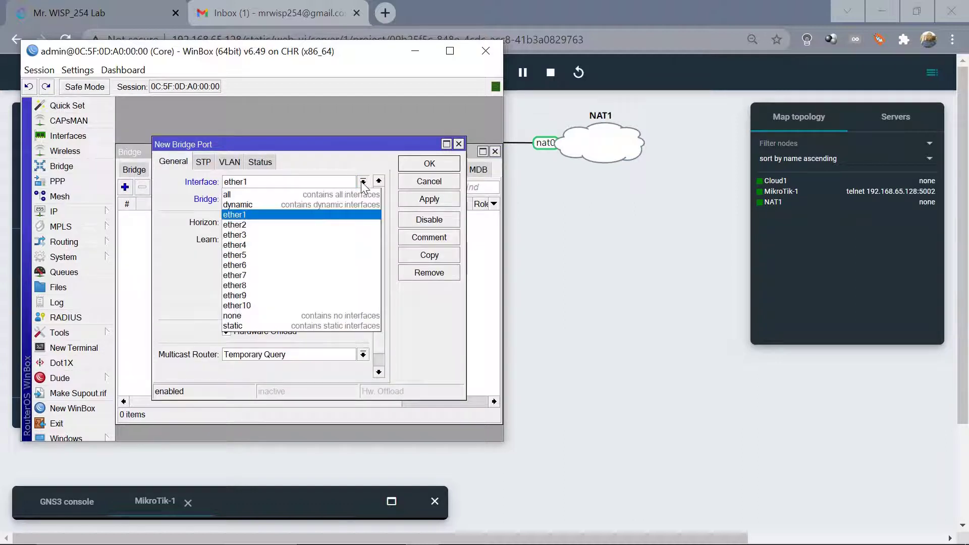
left_click(267, 235)
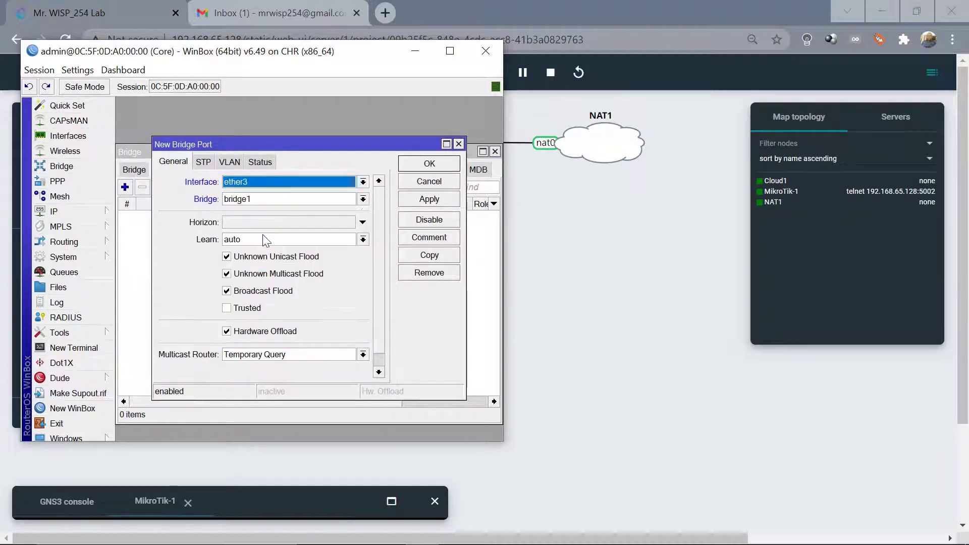
left_click(429, 167)
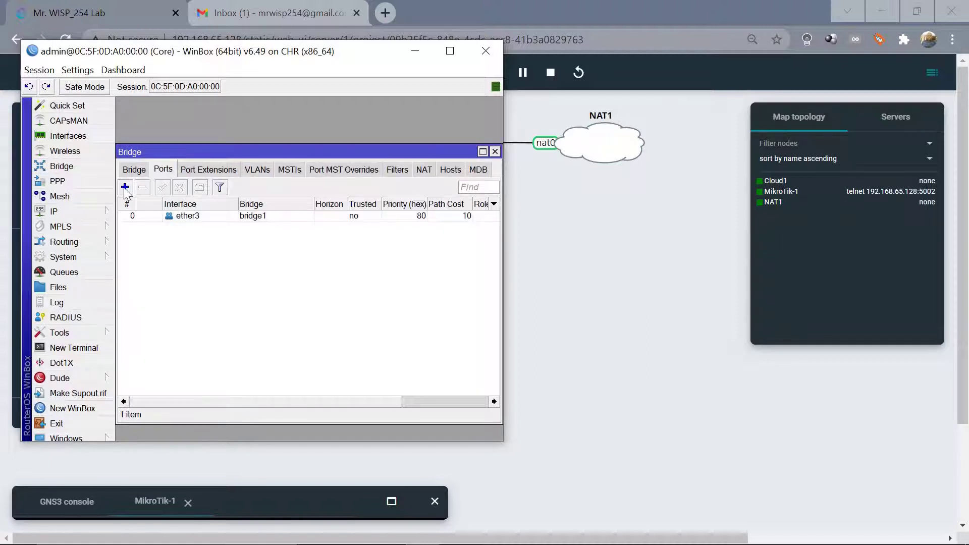
Add ether4 as a bridge1 port after a duplicate ether3 attempt is rejected.
left_click(124, 187)
left_click(363, 183)
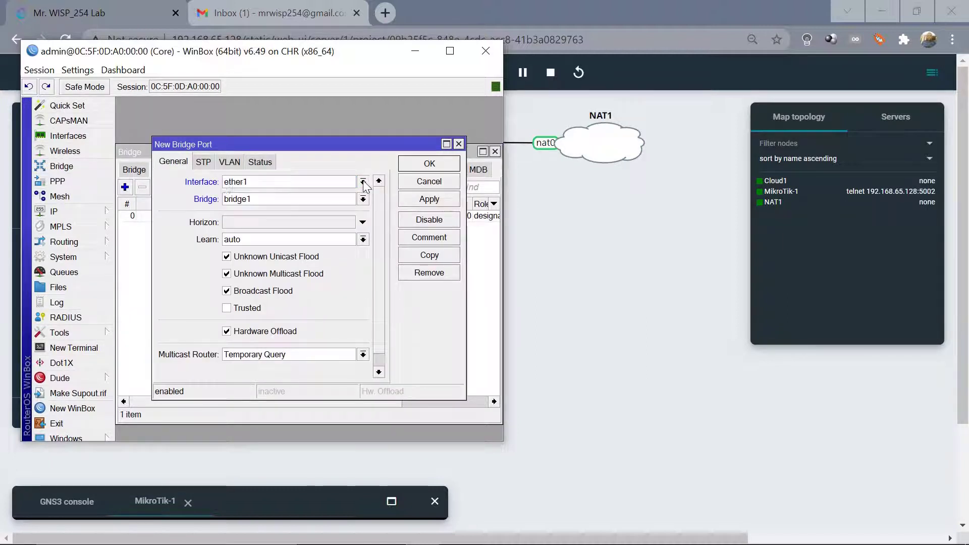
left_click(248, 238)
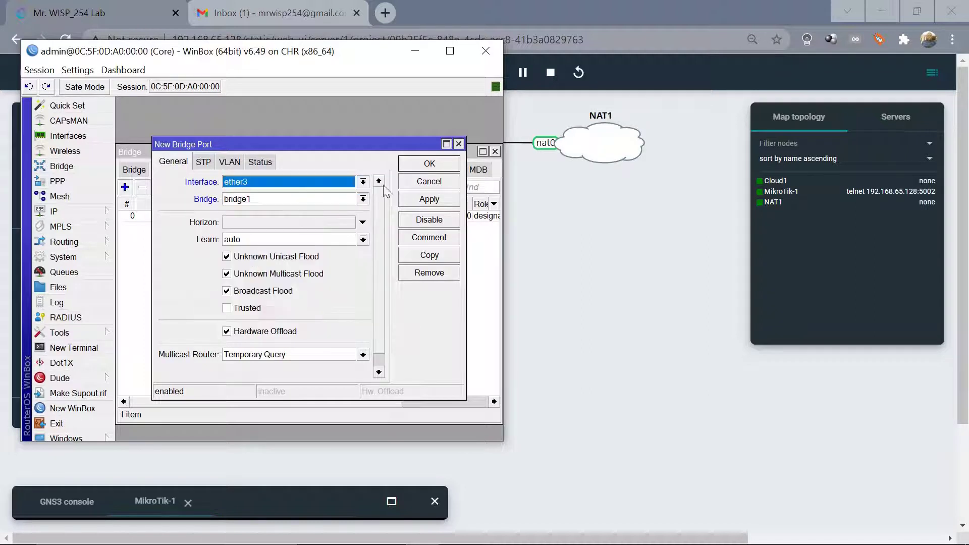
left_click(437, 162)
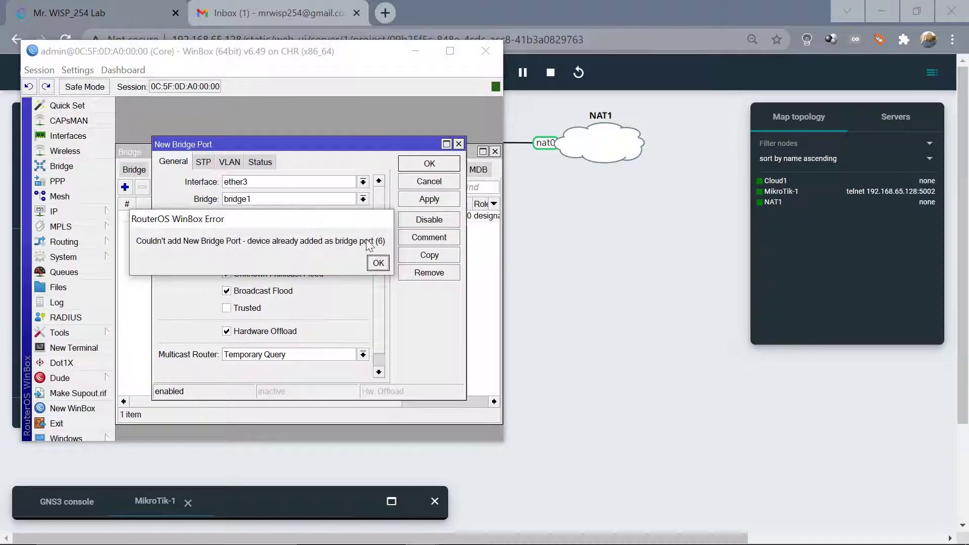
left_click(378, 263)
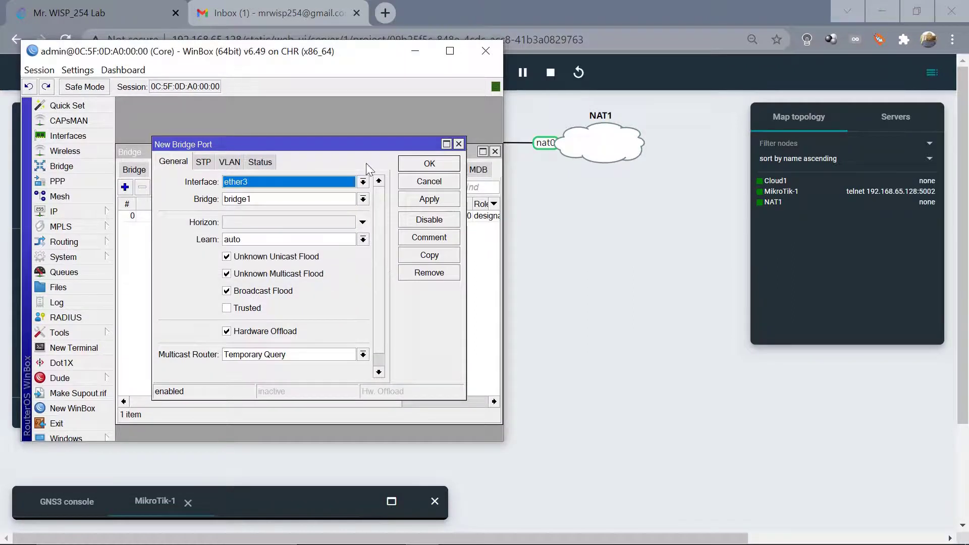
left_click(361, 185)
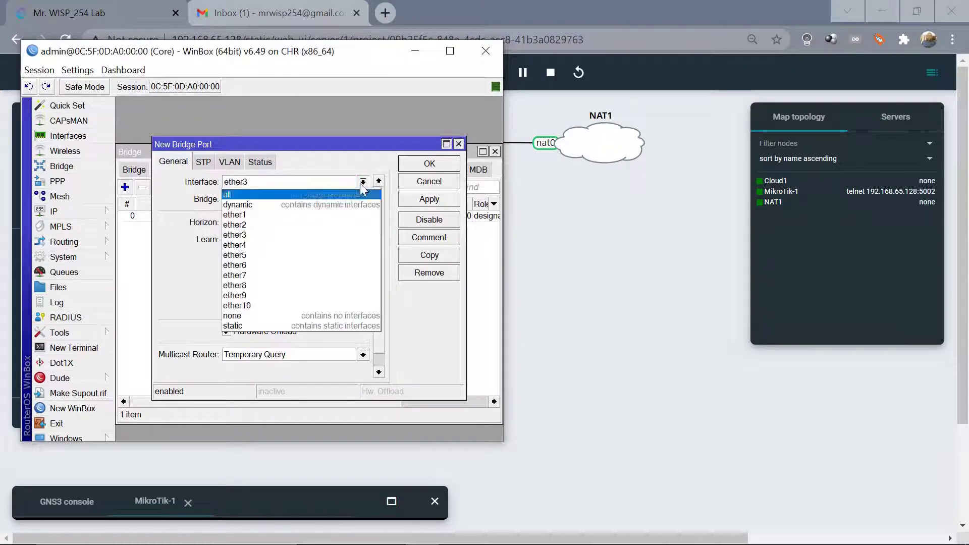
left_click(229, 251)
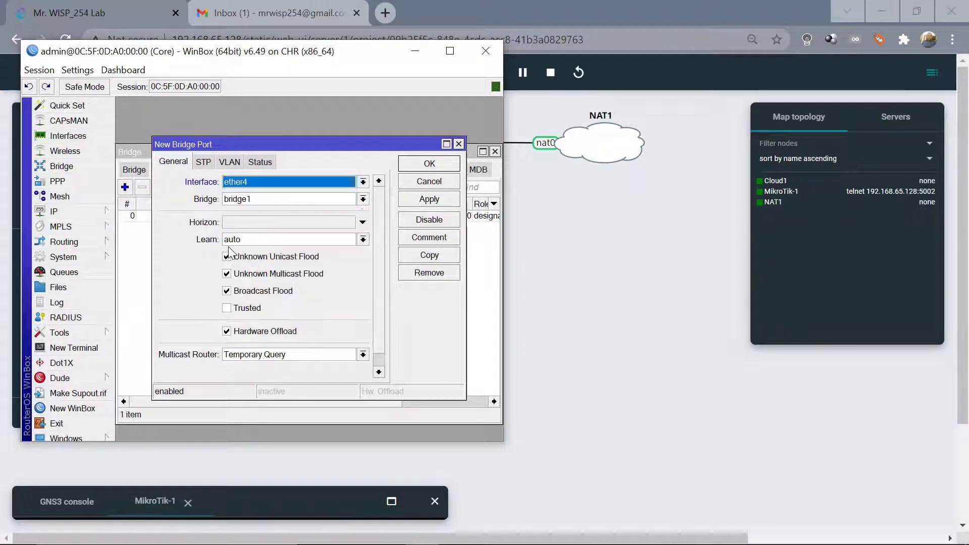
left_click(443, 164)
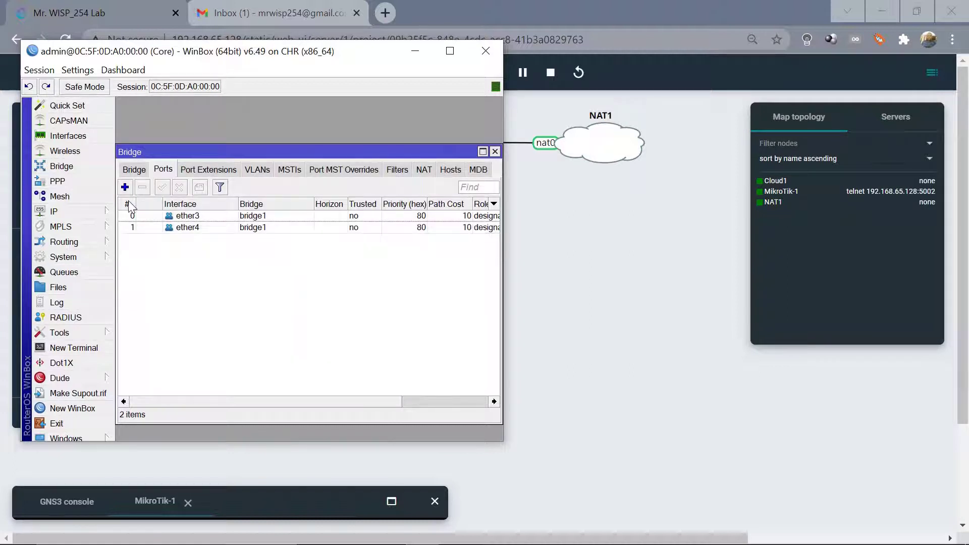
Add ether5 as the third bridge1 port and close the Bridge window.
left_click(125, 189)
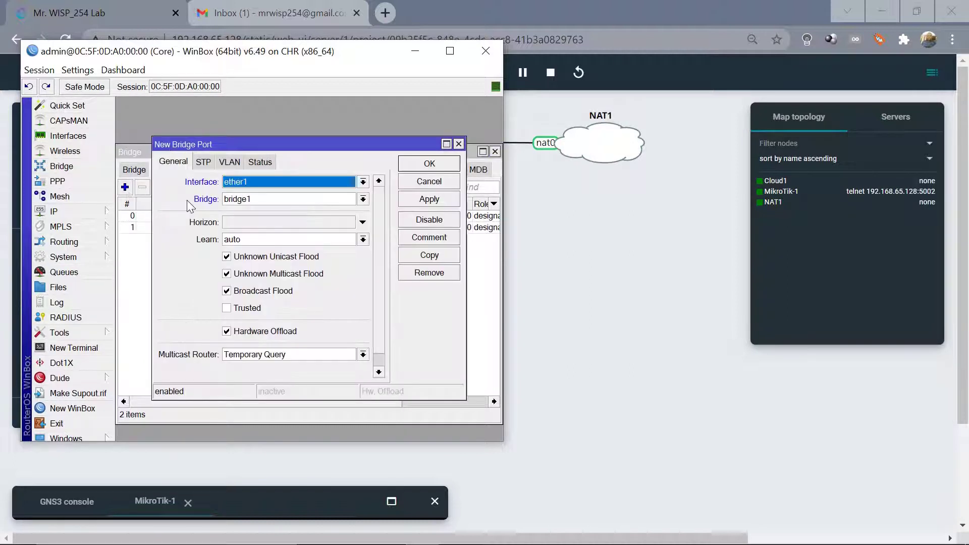
left_click(363, 183)
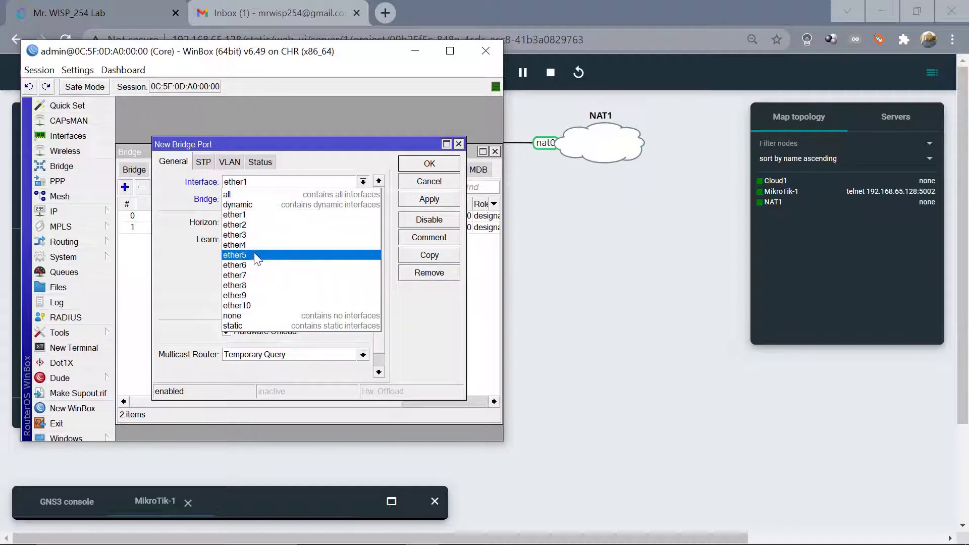
left_click(254, 255)
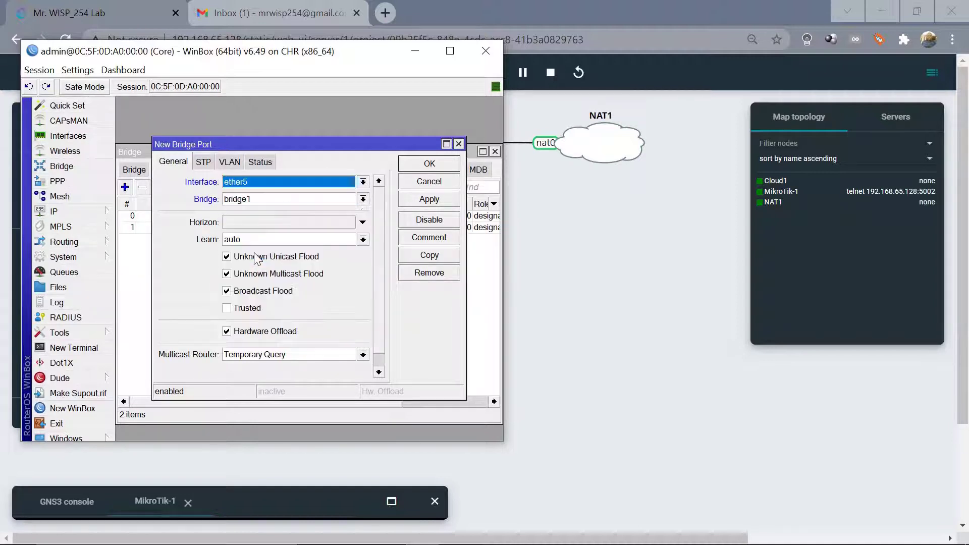
left_click(427, 159)
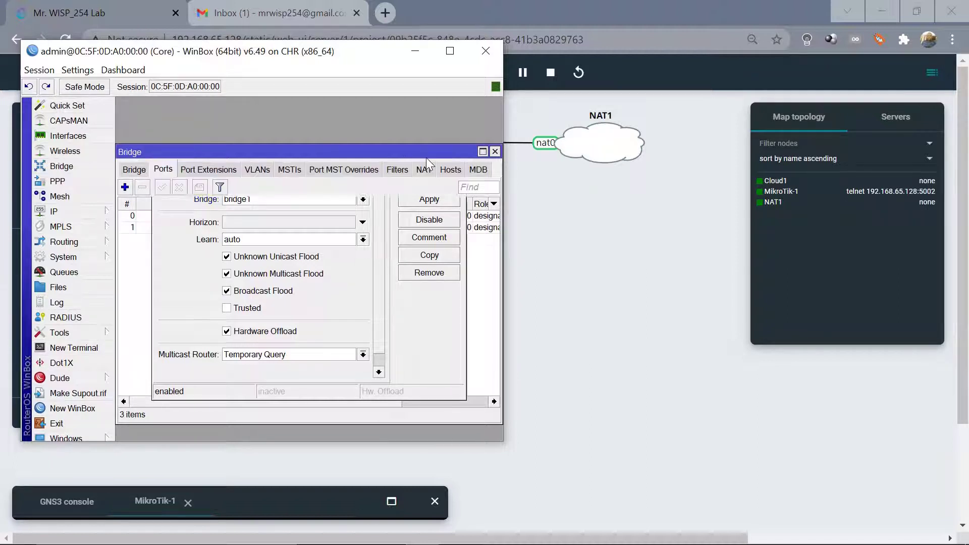
left_click(496, 152)
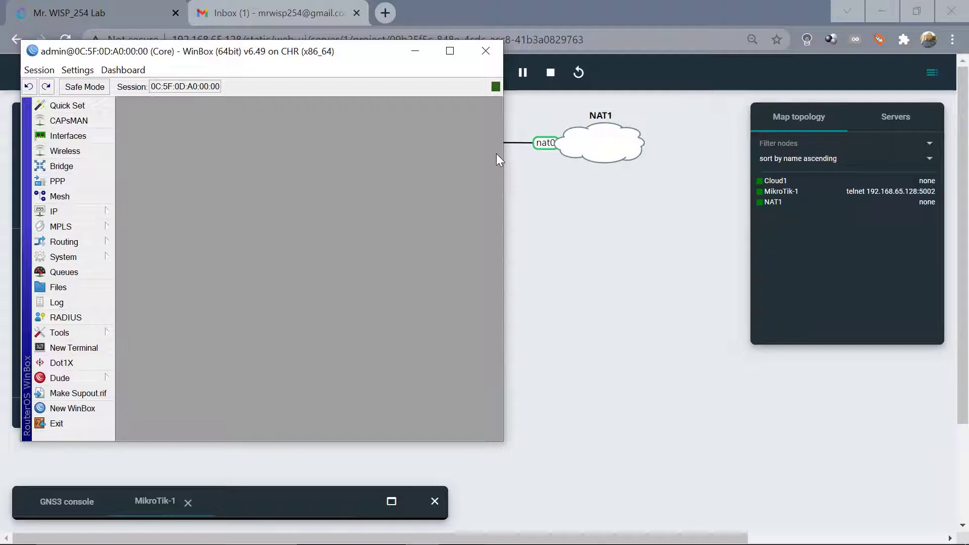
Delete the stale 172.10.20.1/24 address from the IP address list.
left_click(60, 211)
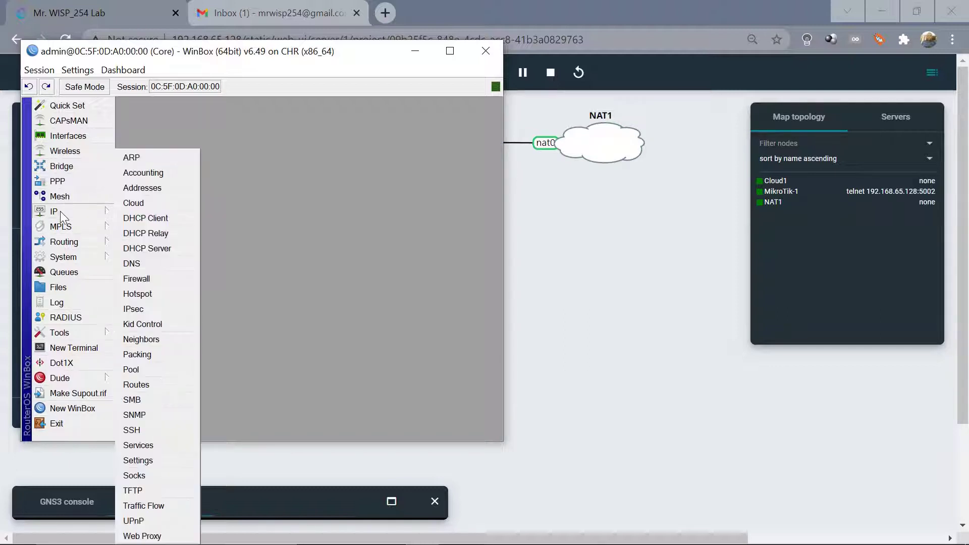
left_click(154, 187)
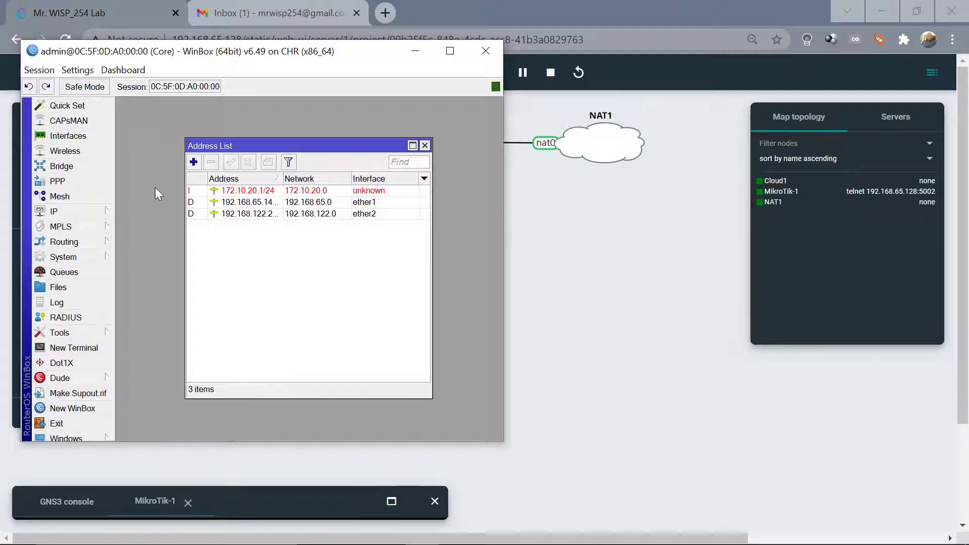
left_click(270, 191)
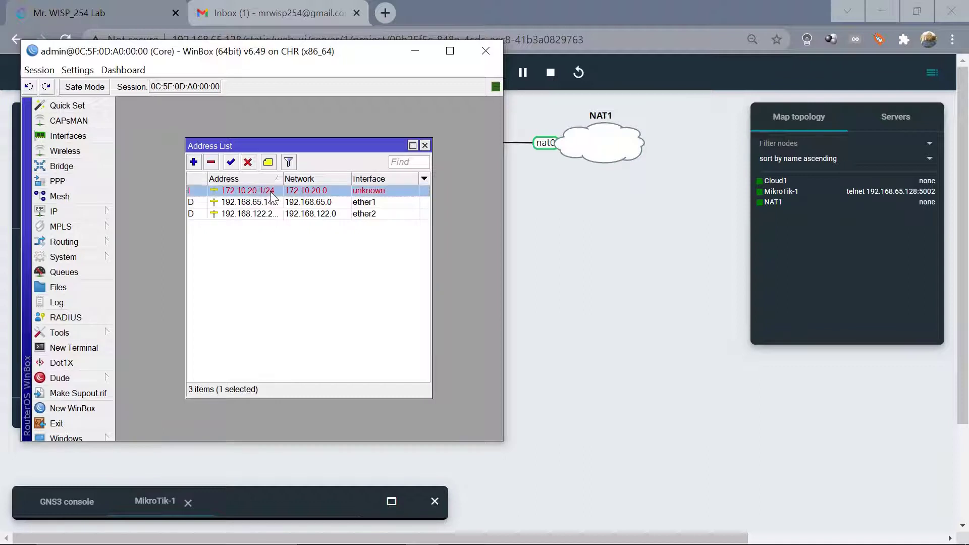
left_click(211, 163)
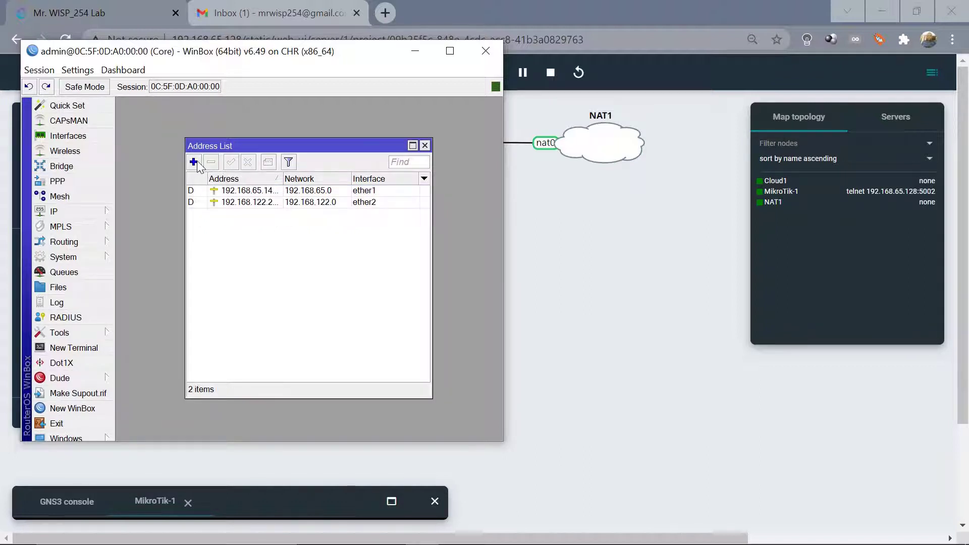
Add address 10.10.10.1/24 on interface bridge1 and close the Address List.
left_click(195, 162)
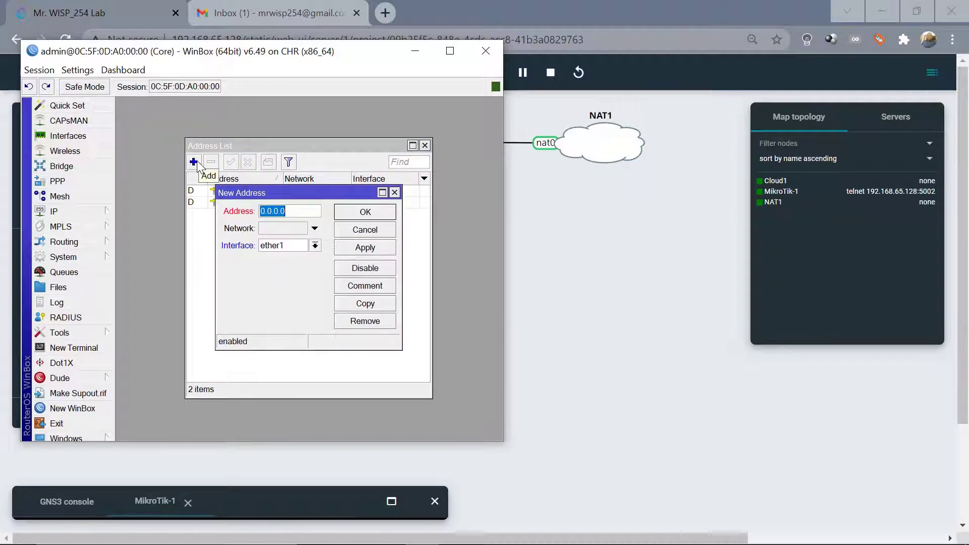
type("10.10.10")
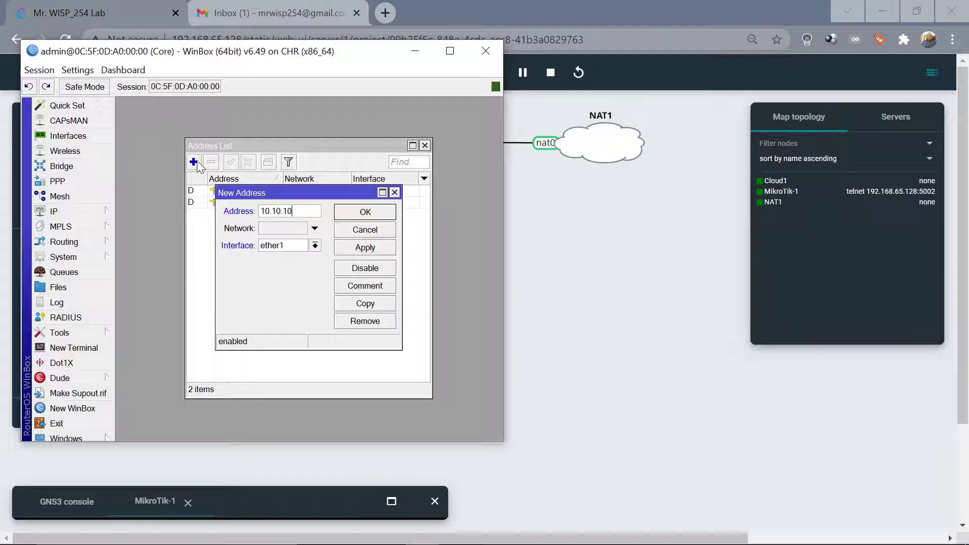
type(".1/24")
left_click(315, 246)
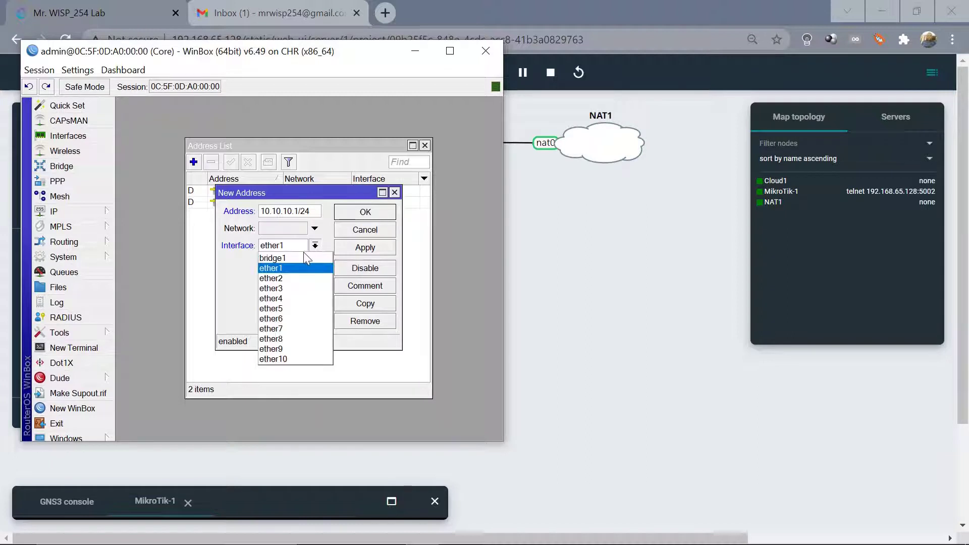
left_click(295, 256)
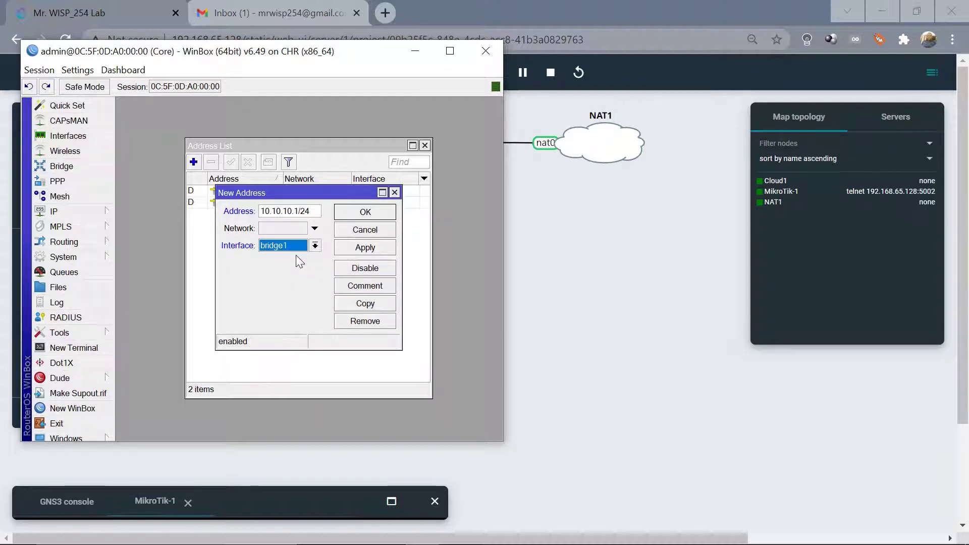
left_click(387, 250)
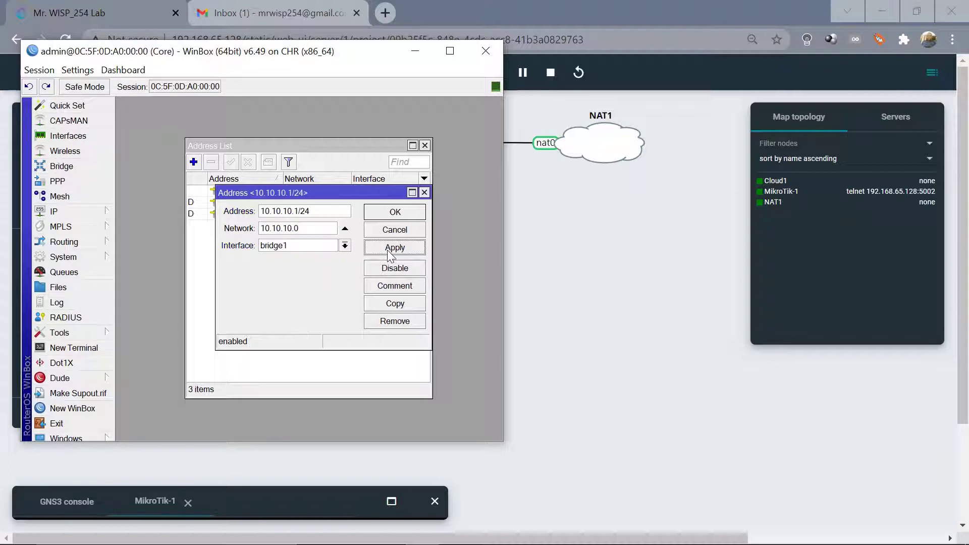
left_click(395, 212)
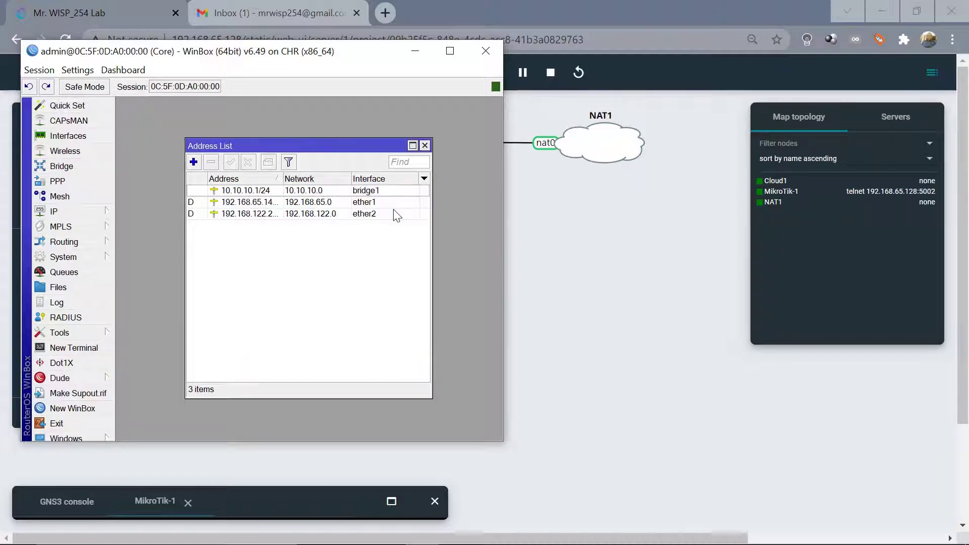
left_click(425, 145)
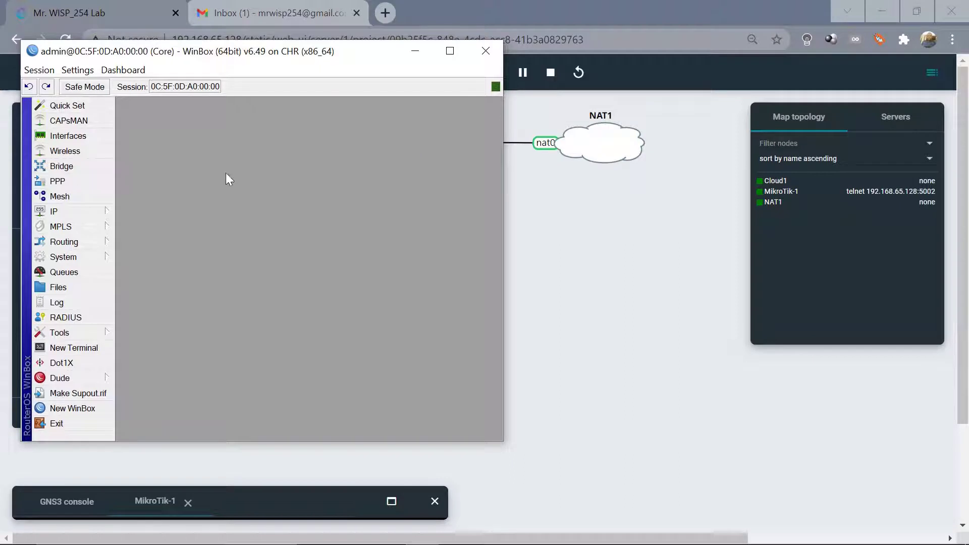
Run DHCP Setup on bridge1, accepting the 10.10.10.0/24 space, 10.10.10.1 gateway and address range.
left_click(74, 211)
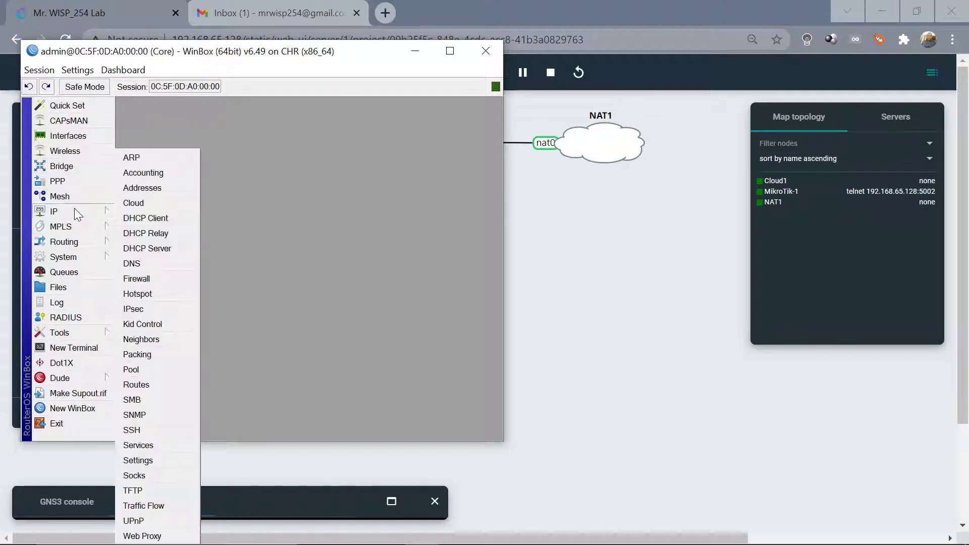
left_click(146, 249)
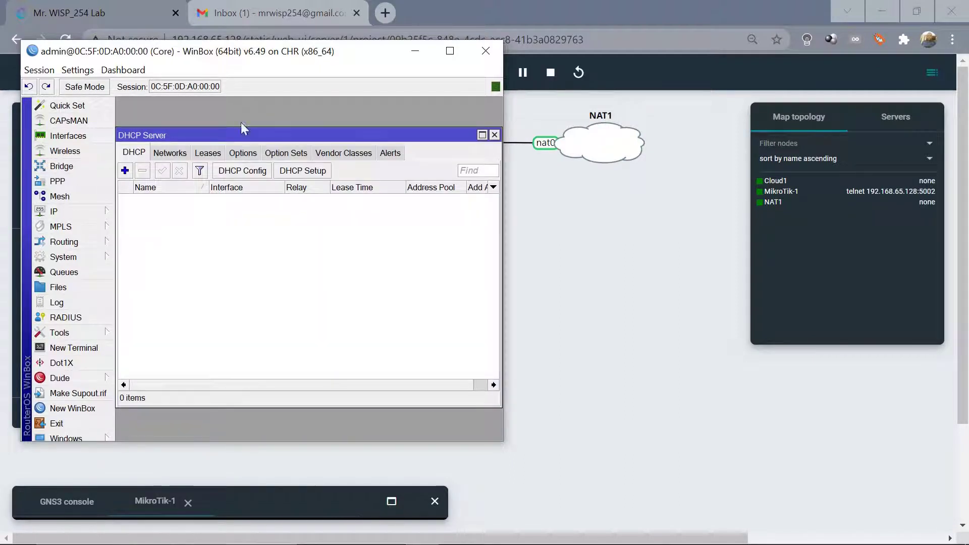
left_click(305, 172)
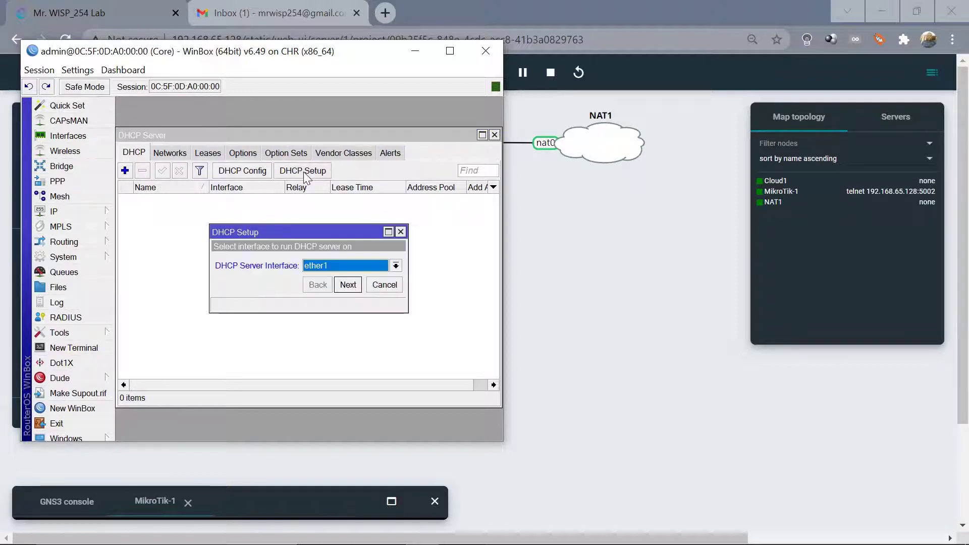
left_click(395, 267)
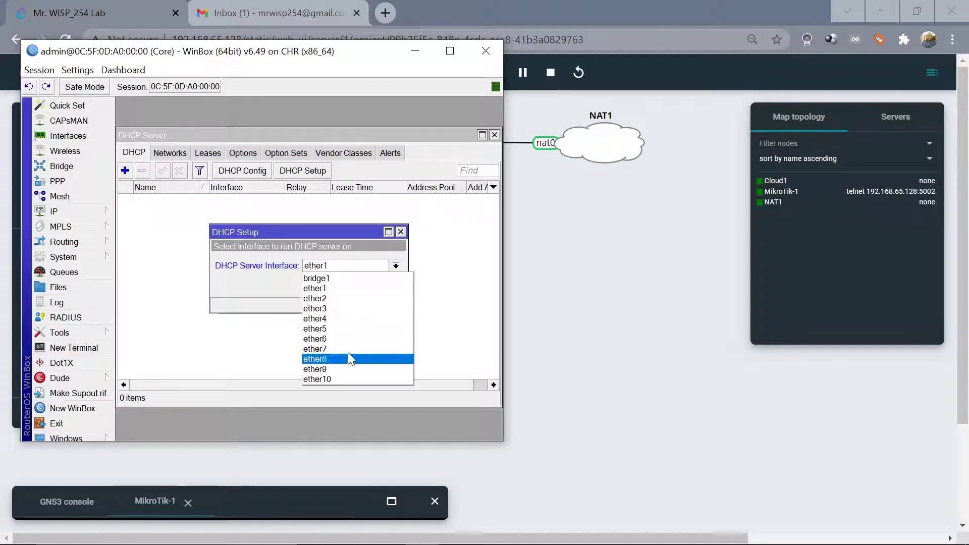
left_click(339, 278)
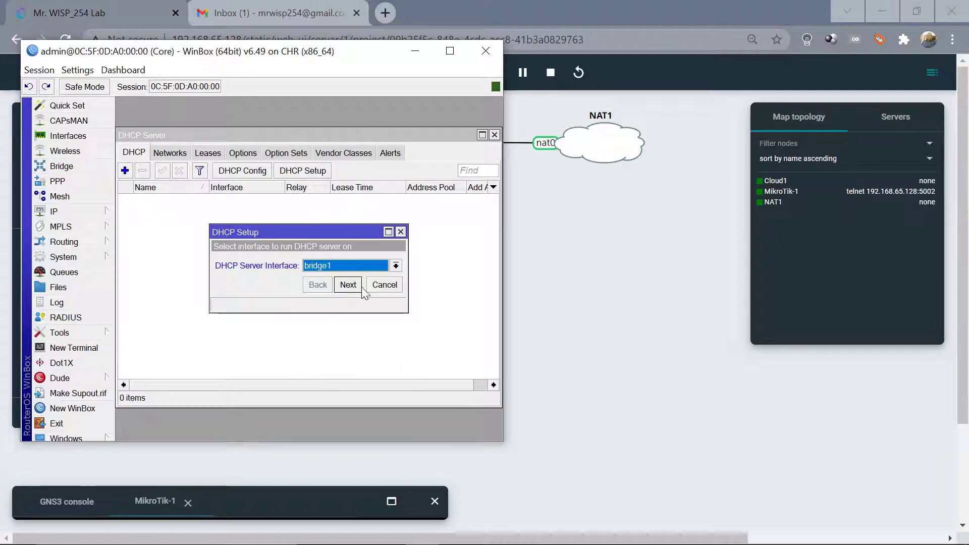
left_click(347, 284)
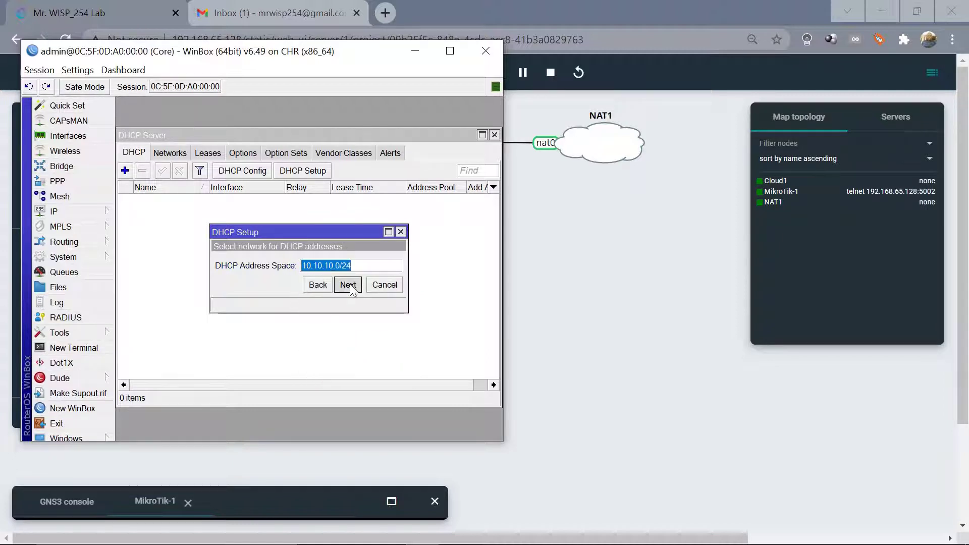
left_click(347, 284)
left_click(348, 285)
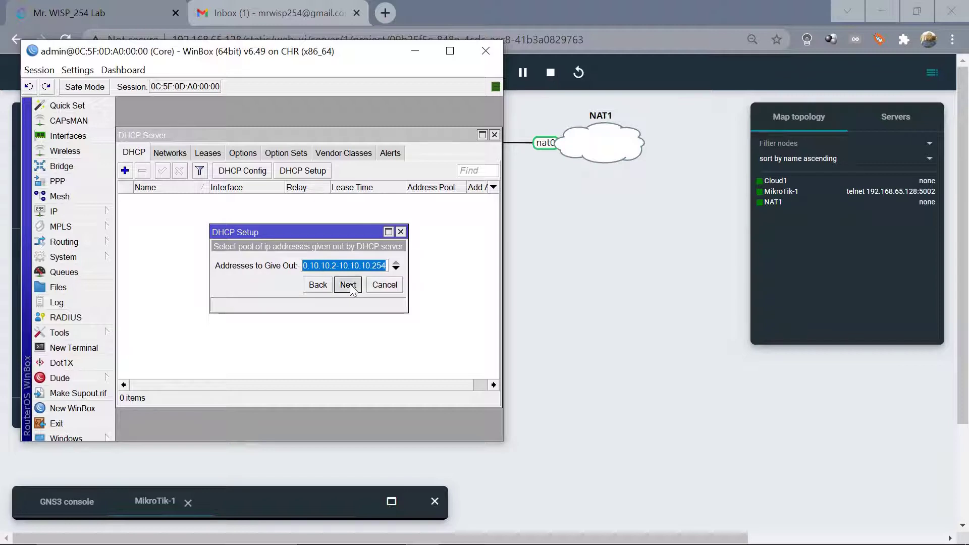
left_click(348, 285)
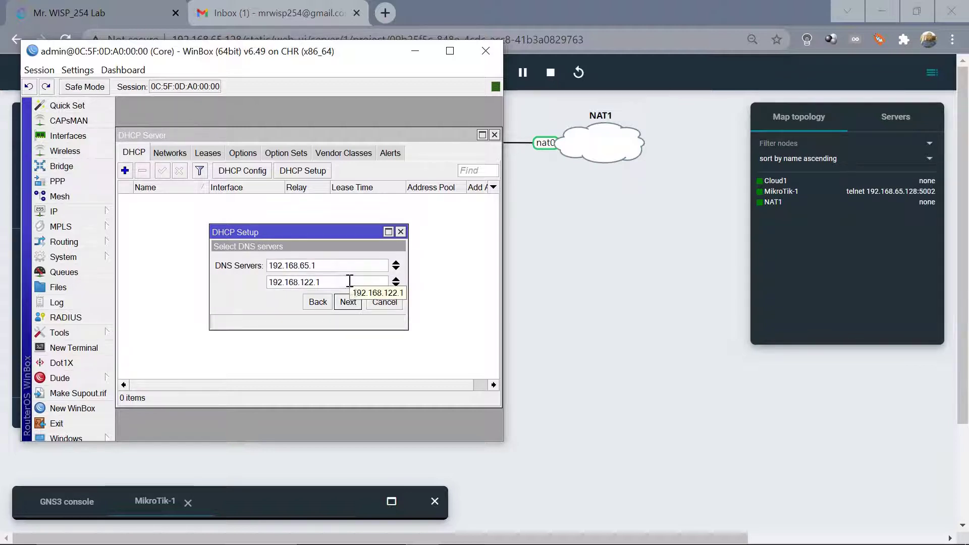
Set 8.8.8.8 as the only DNS server, keep the 00:10:00 lease, and finish the setup.
double_click(342, 268)
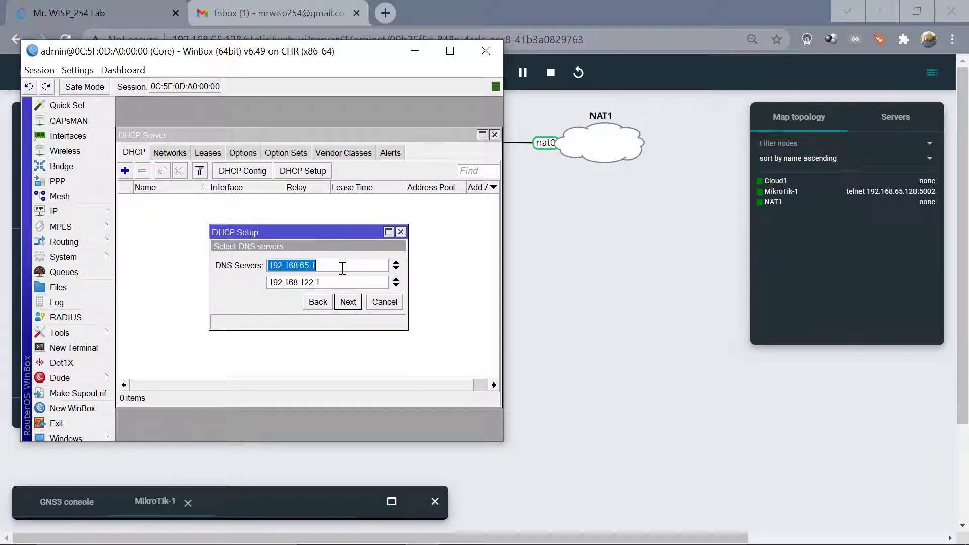
type("8.8.8.8")
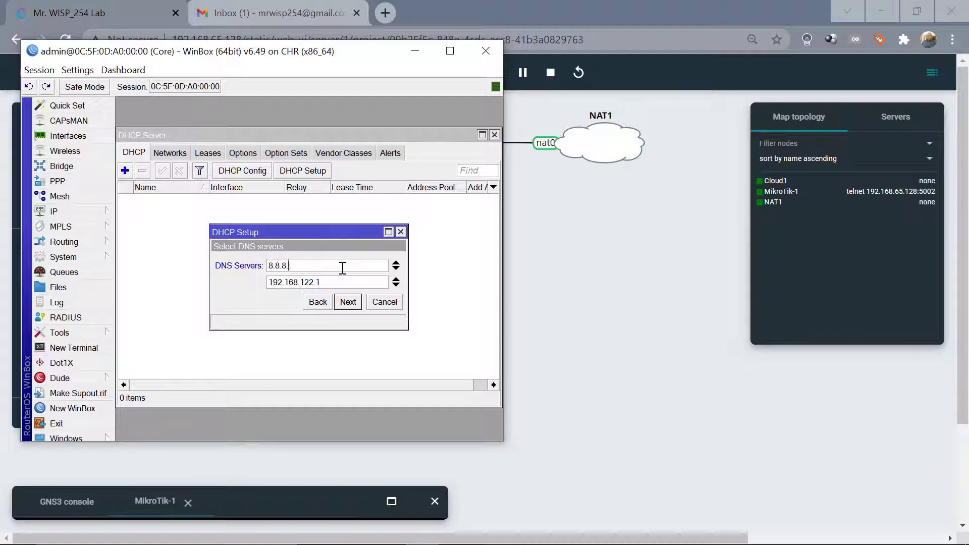
double_click(345, 281)
key("BackSpace")
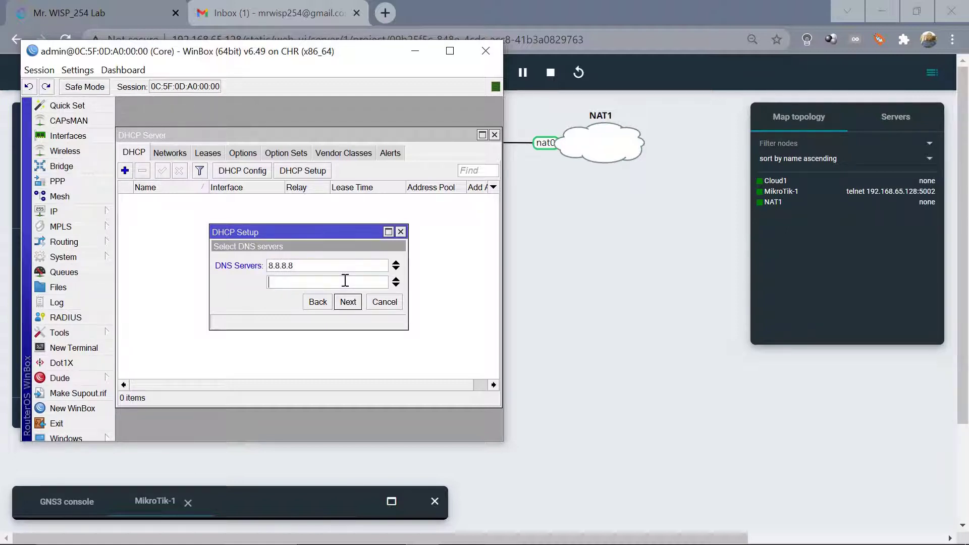
left_click(348, 301)
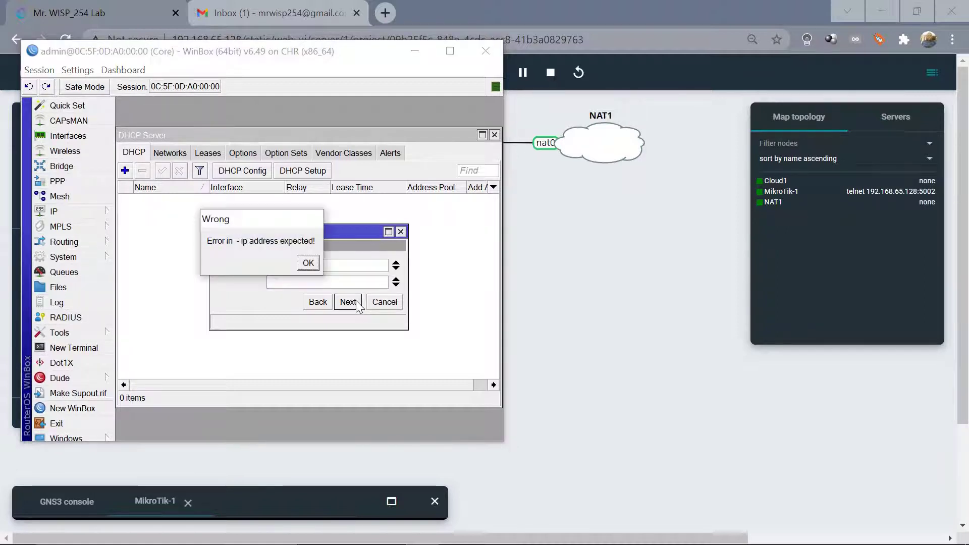
left_click(308, 264)
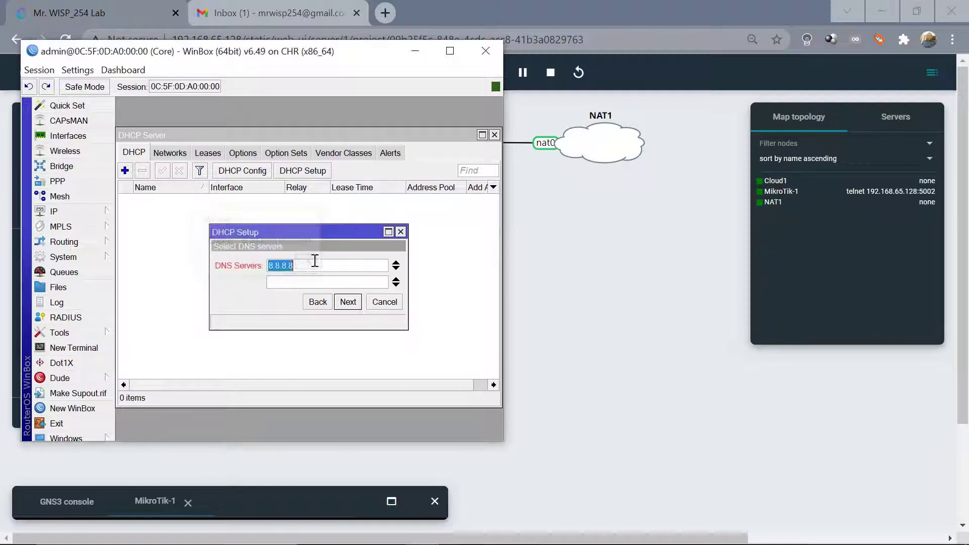
left_click(396, 280)
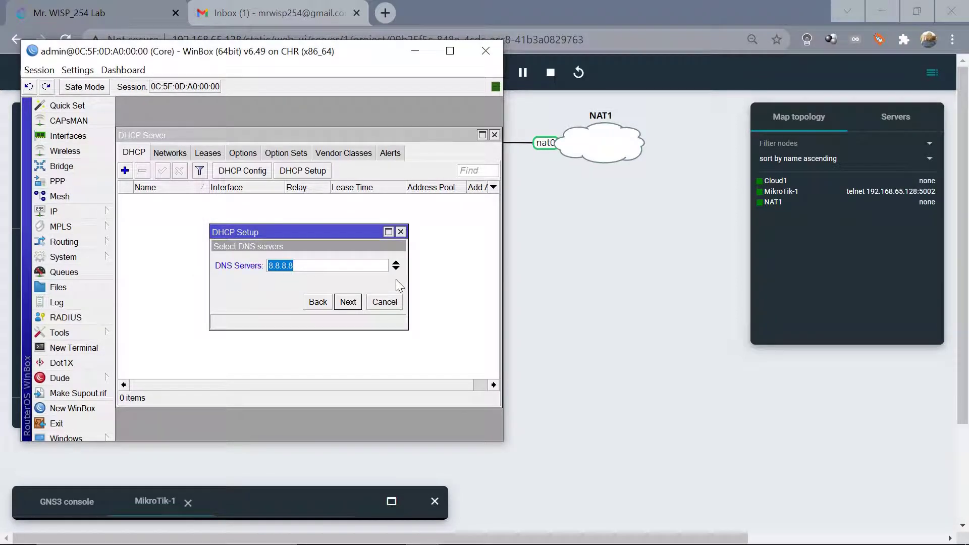
left_click(351, 304)
left_click(351, 302)
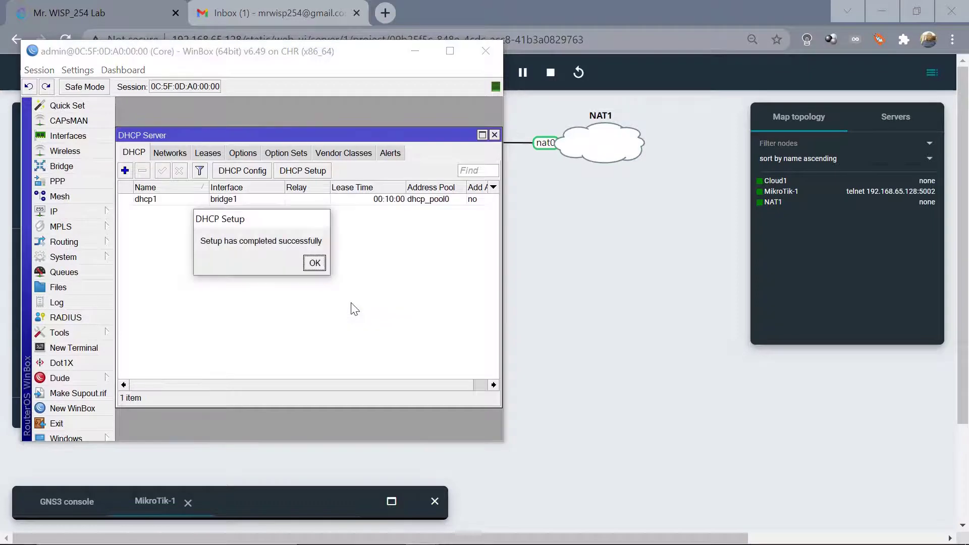
left_click(314, 263)
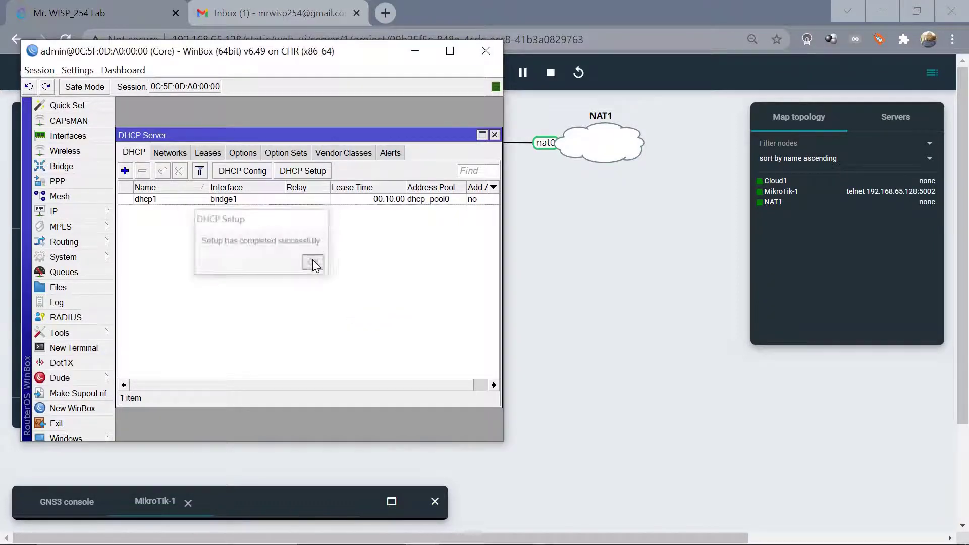
Ping 8.8.8.8 from the router terminal, get 3 of 3 replies, then close the terminal.
left_click(494, 135)
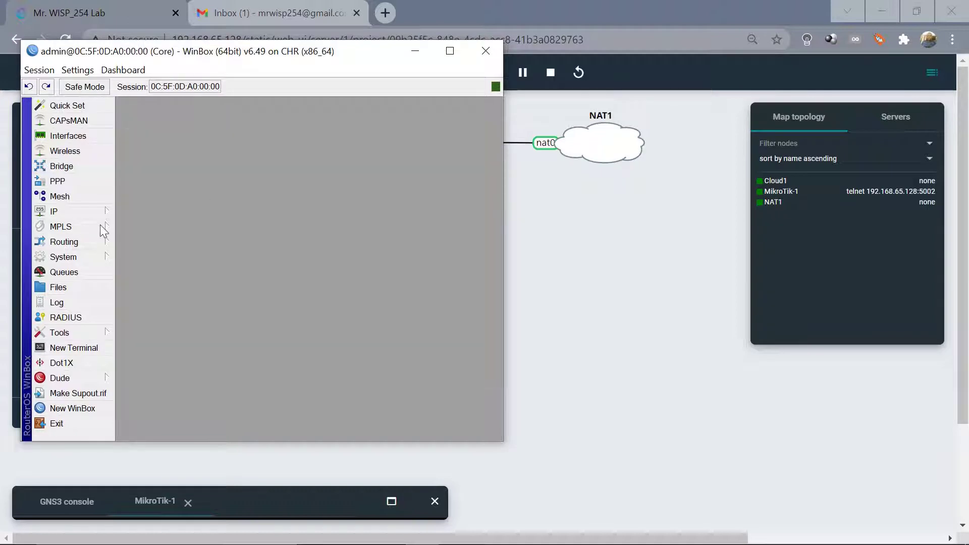
left_click(69, 348)
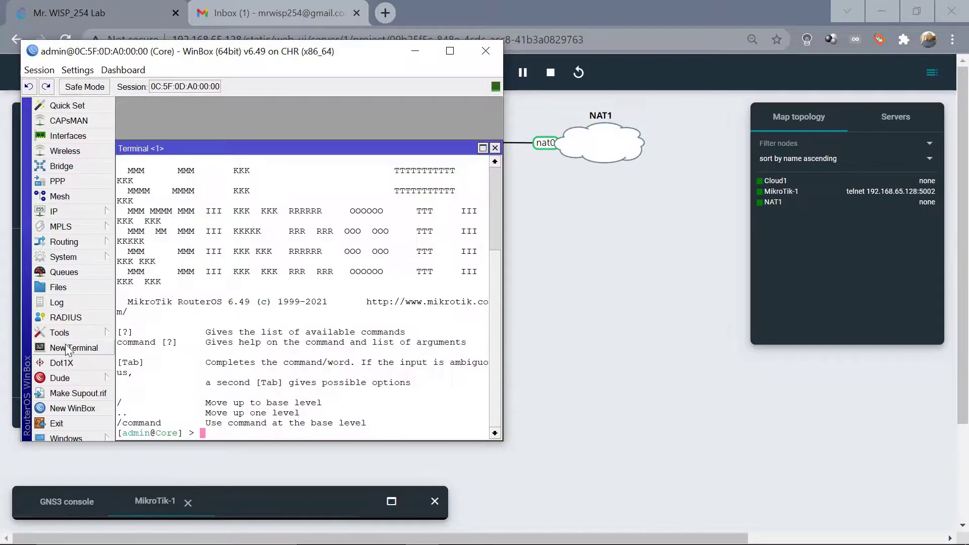
type("ping ")
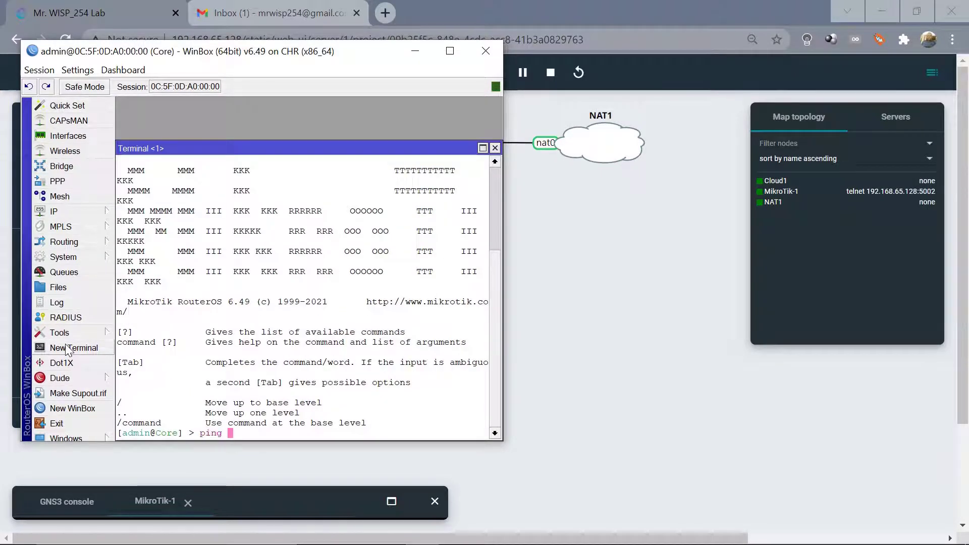
type("8.8.8")
key("Return")
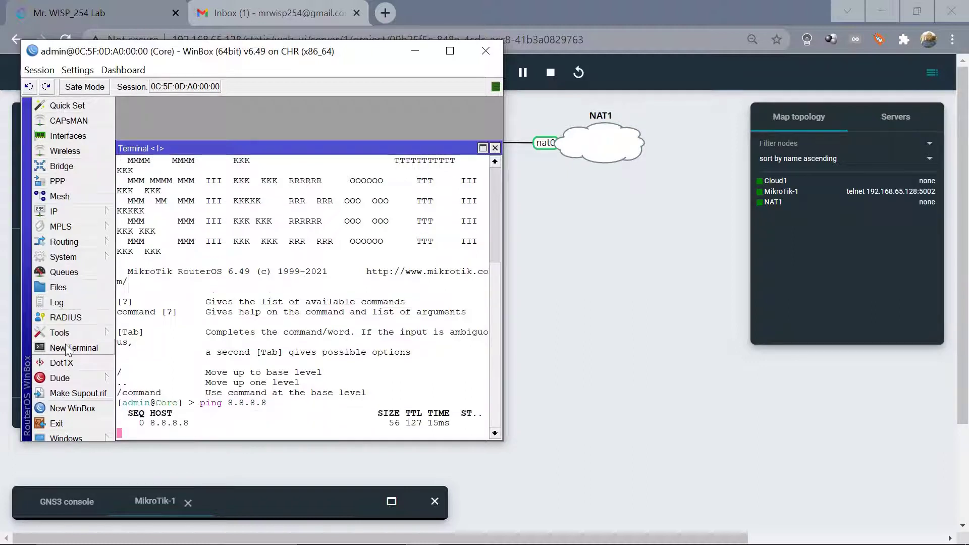
key("ctrl+c")
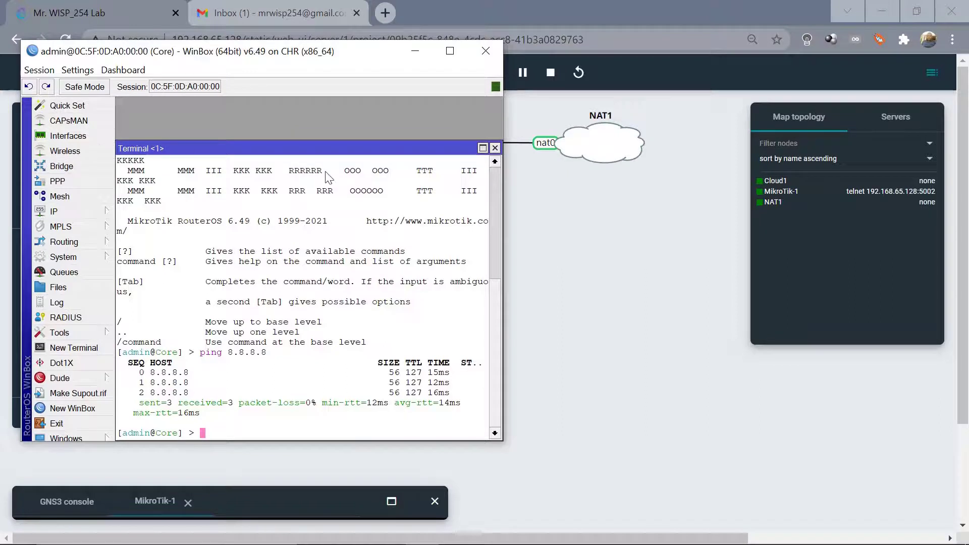
left_click(494, 149)
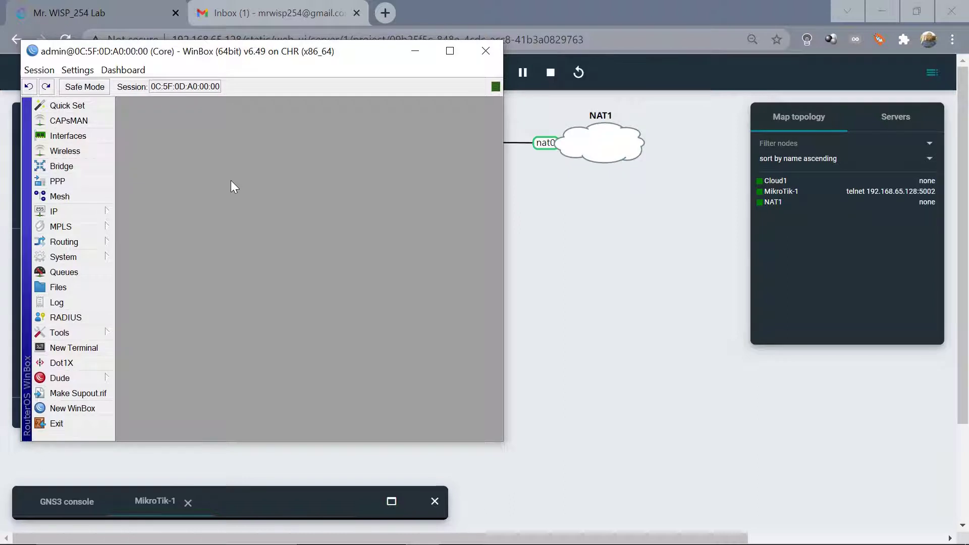
Create a new DHCP alert with interface bridge1 and move to its Valid Servers field.
left_click(67, 213)
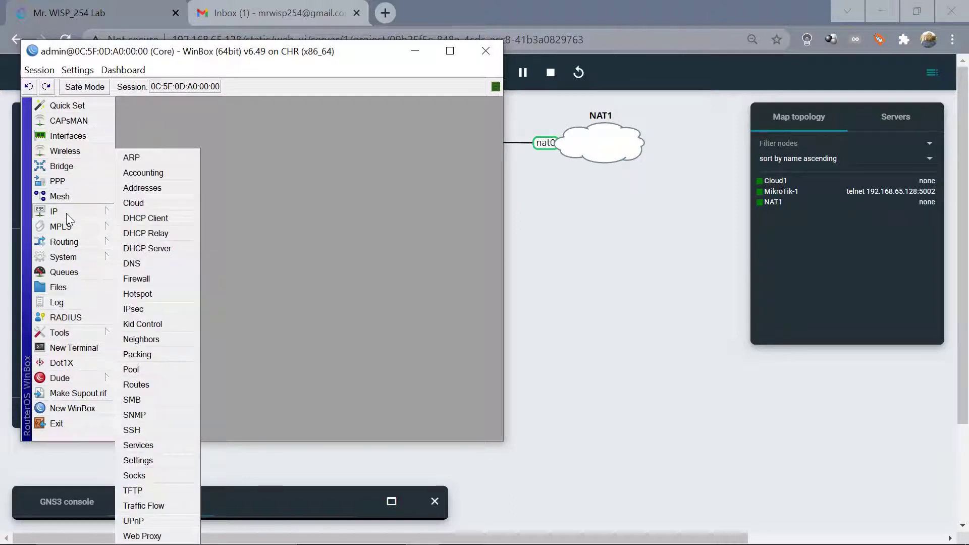
left_click(156, 249)
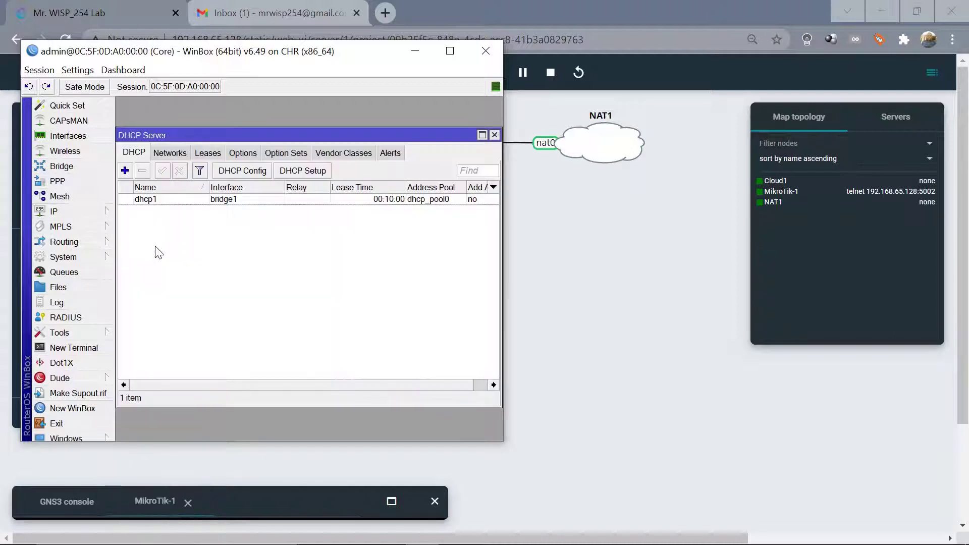
left_click(392, 155)
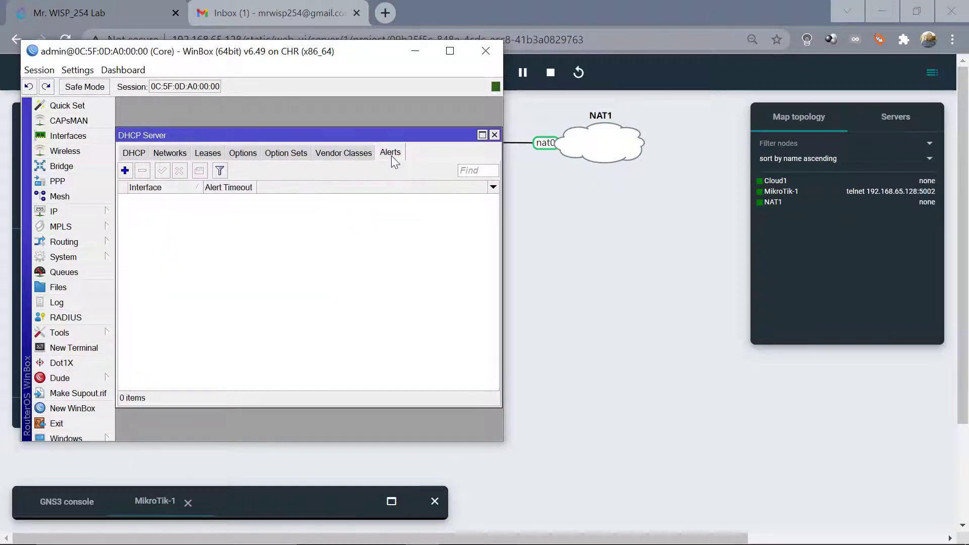
left_click(126, 171)
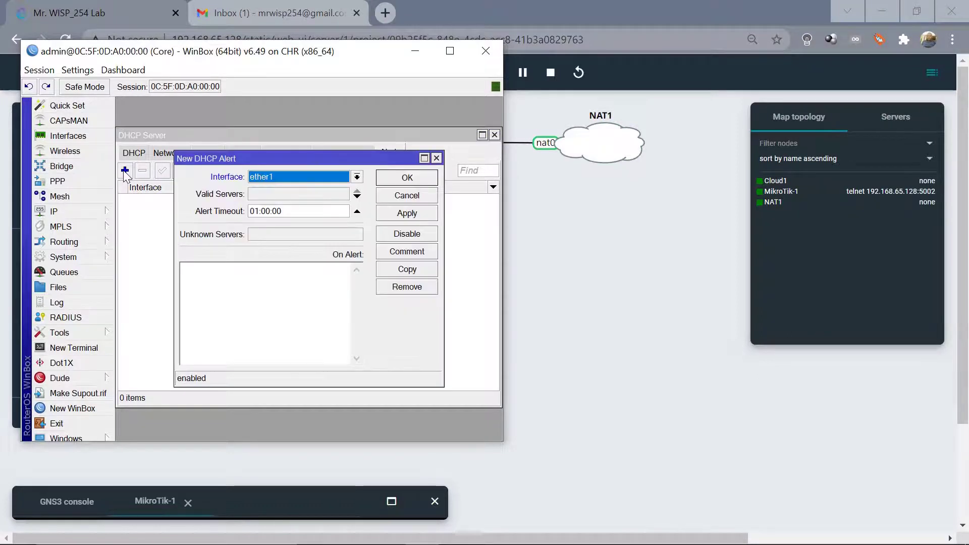
left_click(355, 177)
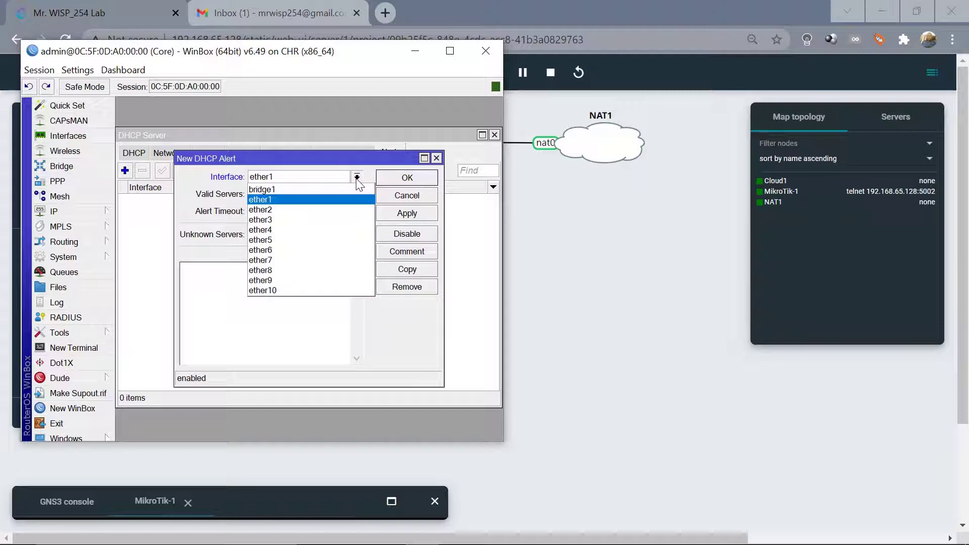
left_click(288, 190)
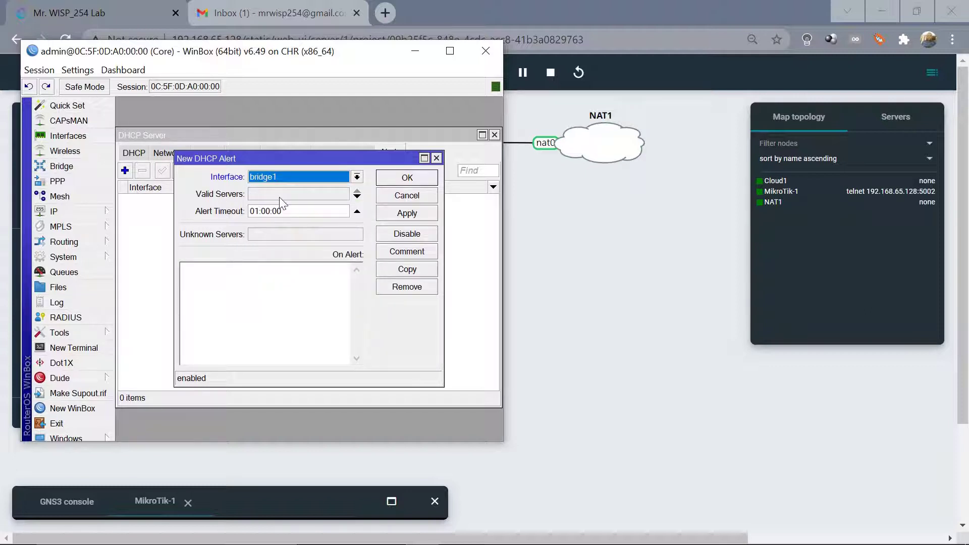
left_click(280, 196)
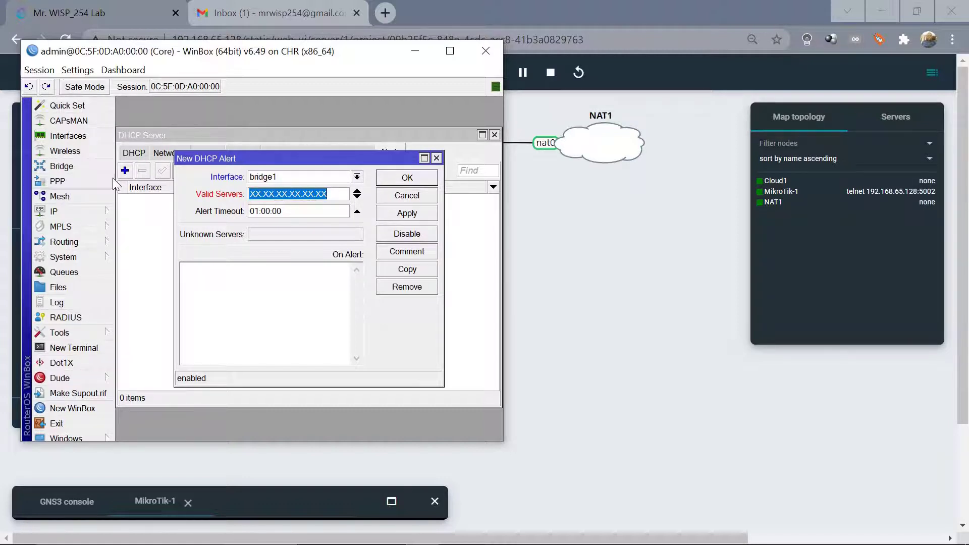
Copy bridge1's MAC 0C:5F:0D:A0:00:02 and paste it as the alert's valid server.
left_click(63, 166)
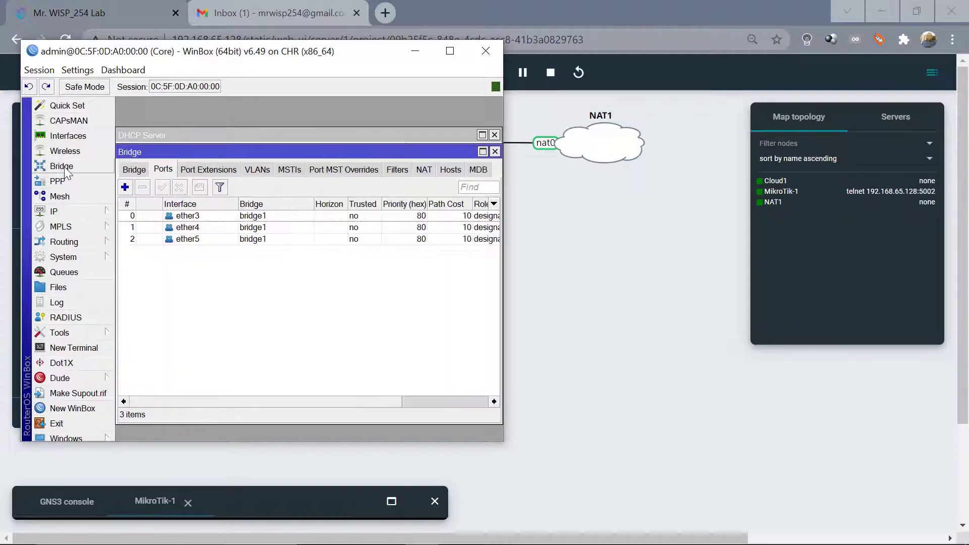
left_click(135, 170)
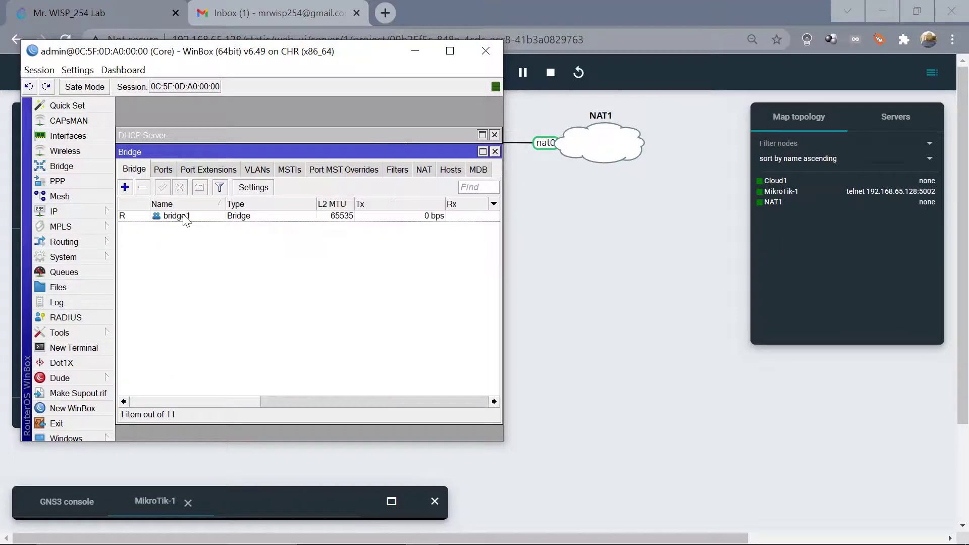
double_click(183, 216)
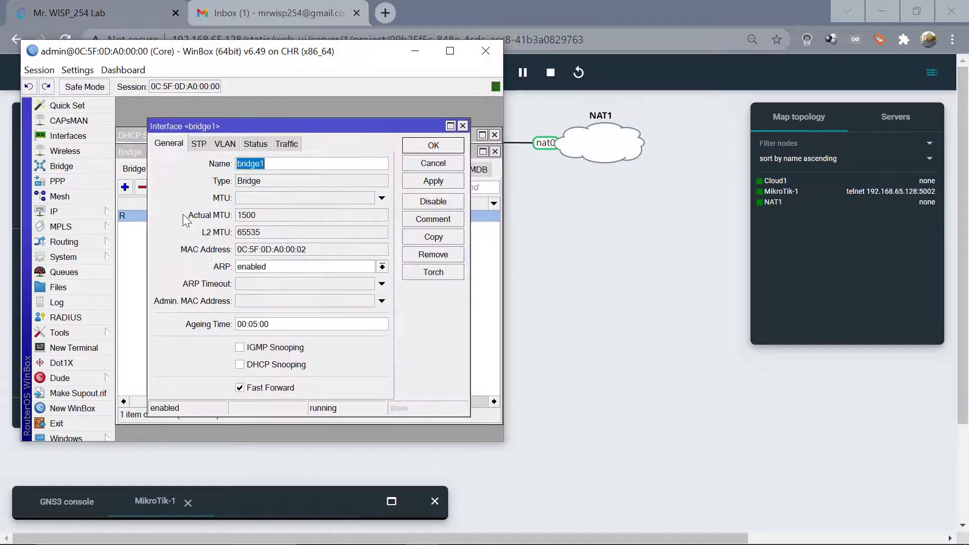
double_click(279, 251)
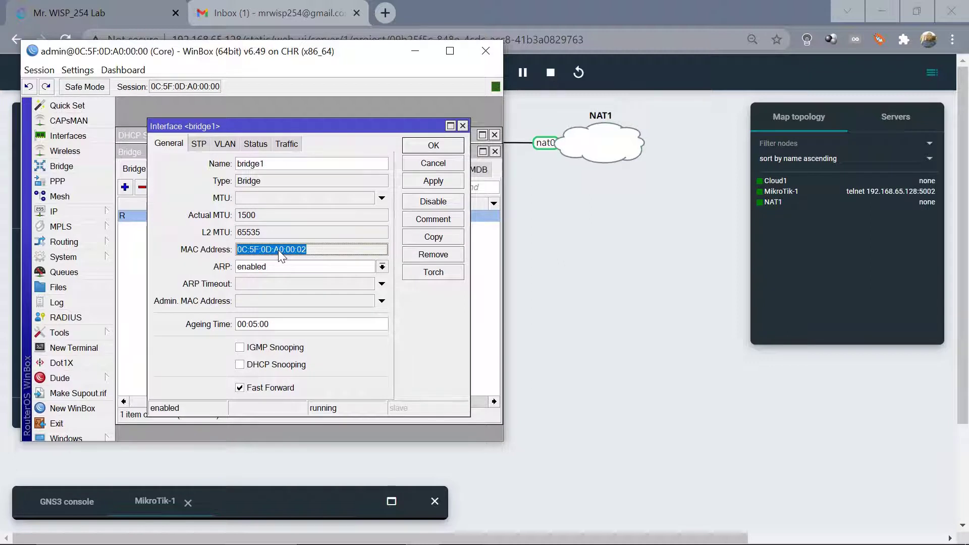
left_click(462, 125)
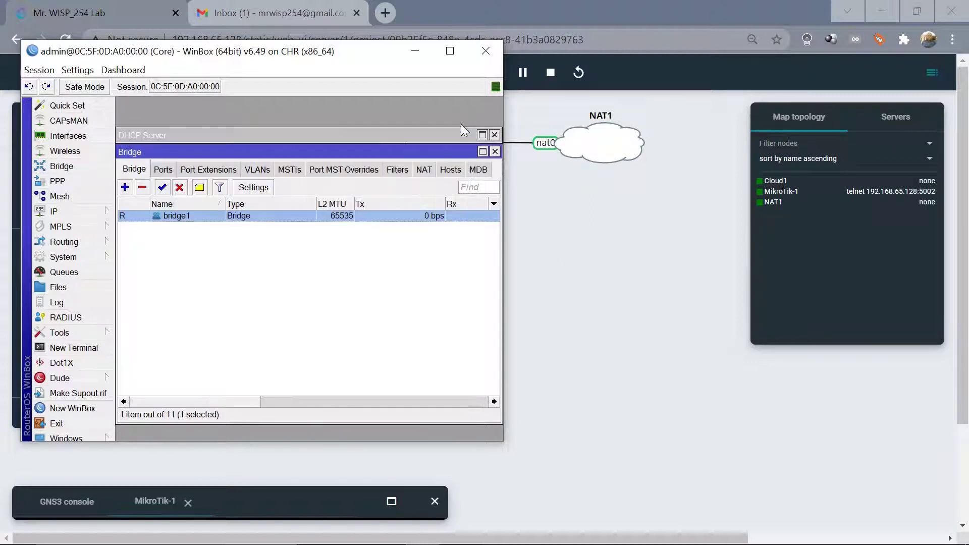
left_click(496, 154)
left_click(276, 193)
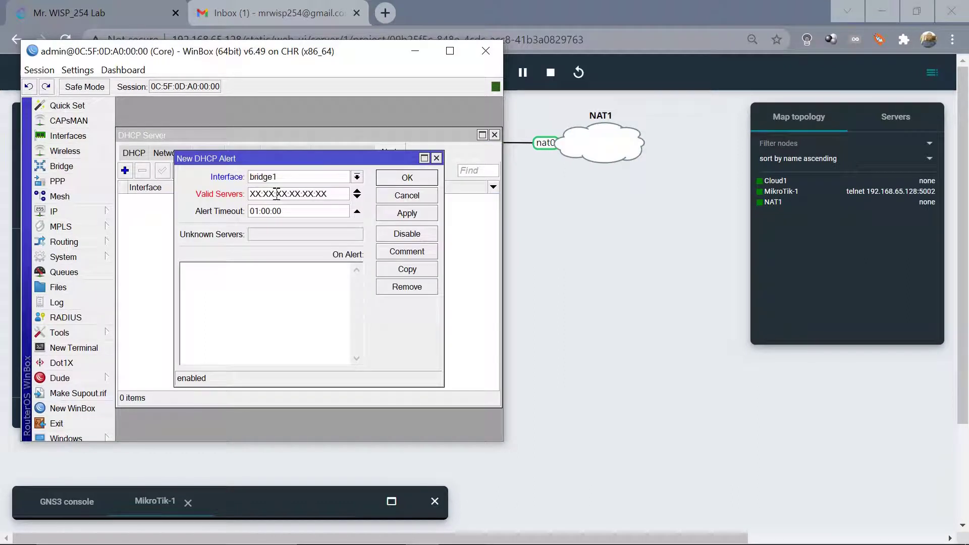
key("ctrl+a")
key("ctrl+v")
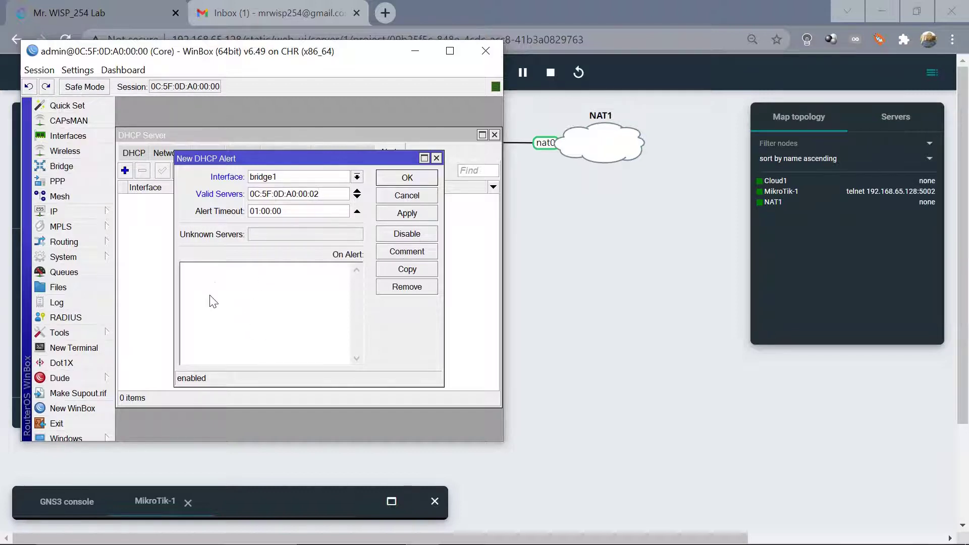
left_click(259, 312)
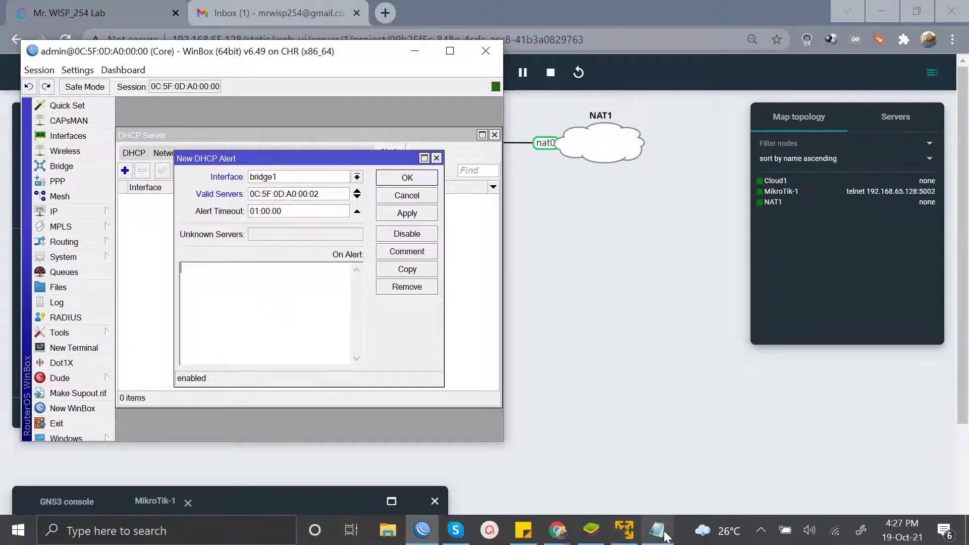
In Notepad, delete the three topic lines and blank lines above the alert script.
left_click(658, 531)
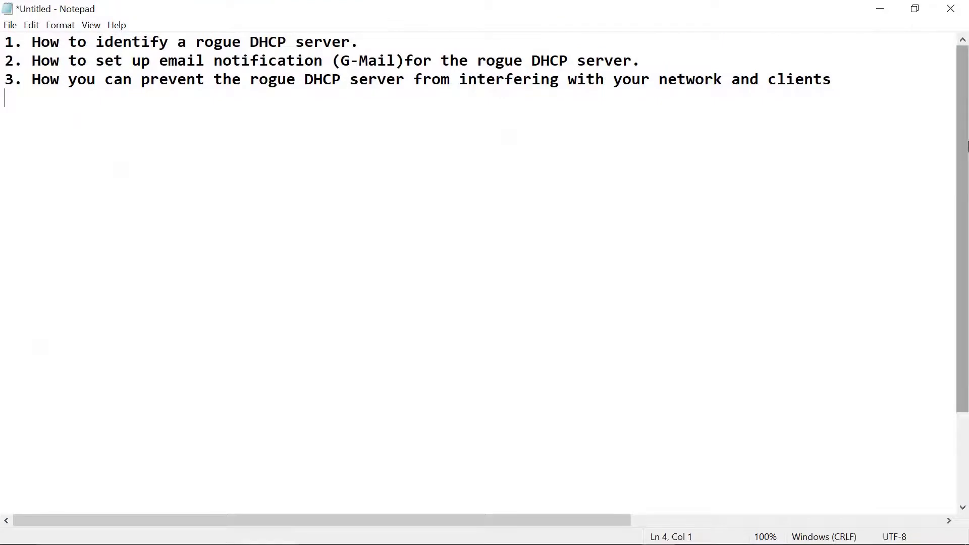
left_click_drag(965, 163, 967, 308)
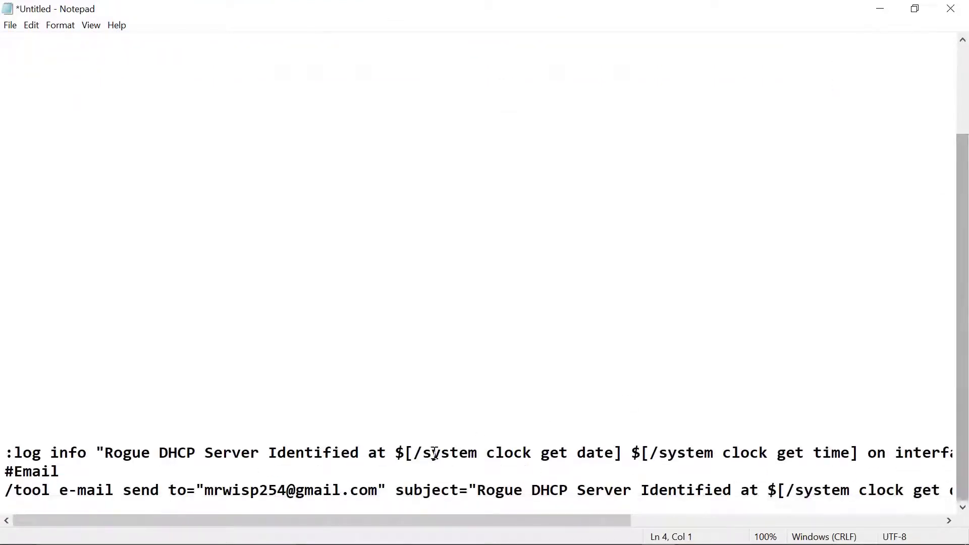
left_click(39, 416)
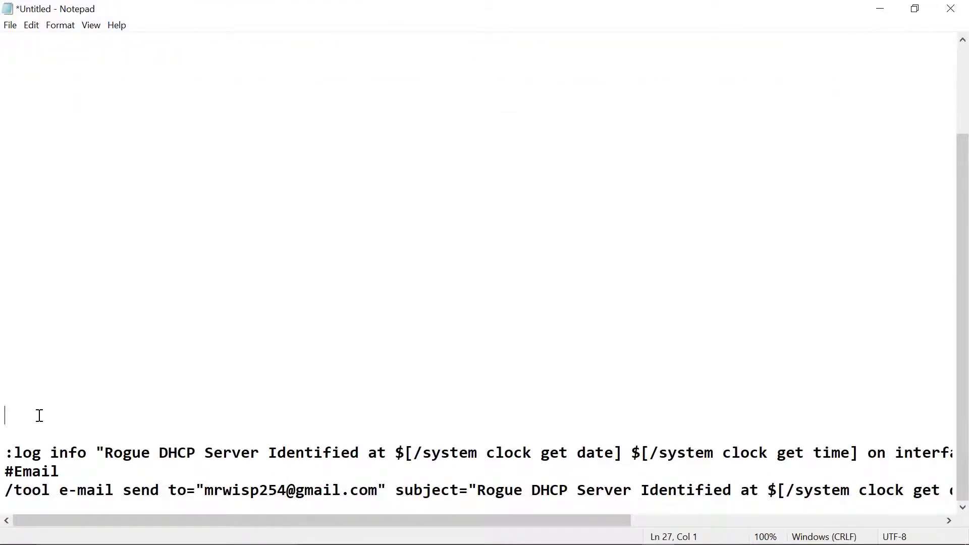
key("Up")
key("Up")
key("Up")
key("Up")
key("Up")
key("Up")
key("Up")
key("Up")
key("Up")
key("Up")
key("Up")
key("Up")
key("Up")
key("Up")
key("Up")
key("Up")
key("Up")
key("Up")
key("Up")
key("Up")
key("shift+Up")
key("shift+Up")
key("shift+Up")
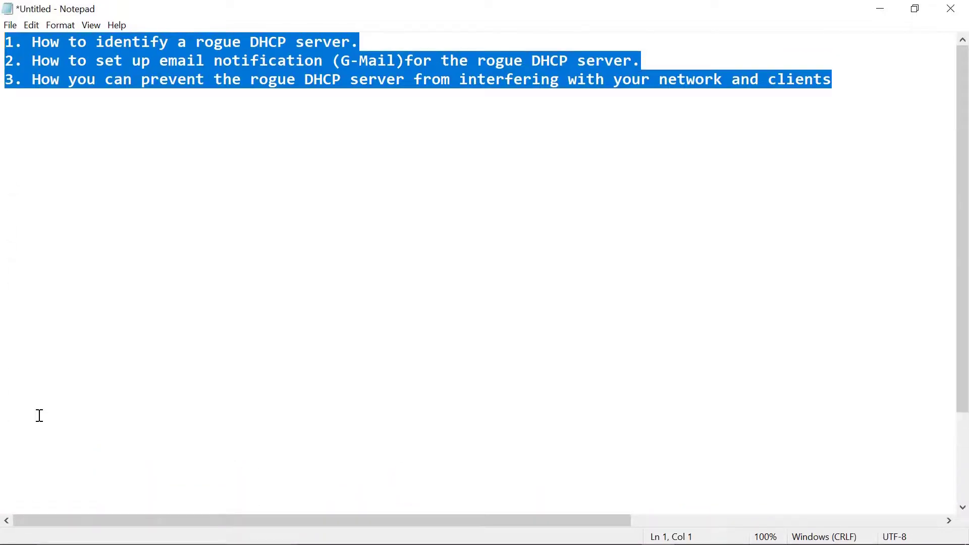
key("ctrl+v")
key("Down")
key("Down")
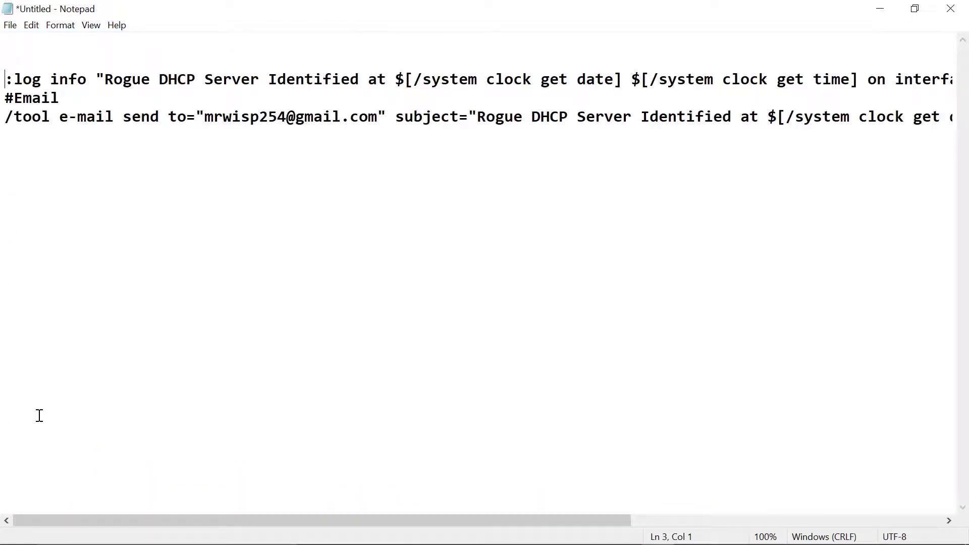
key("BackSpace")
key("BackSpace")
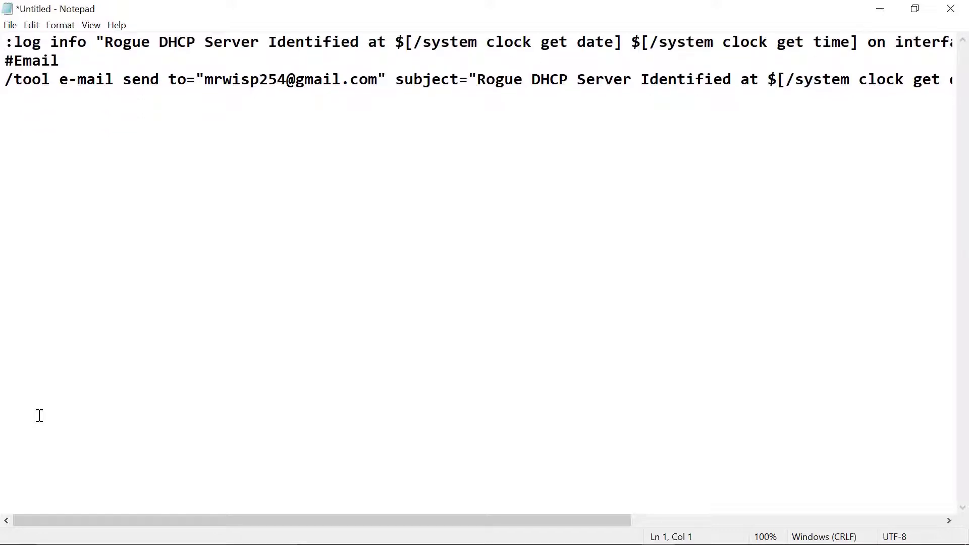
Select the log and e-mail script lines and return to WinBox's On Alert box.
key("shift+Down")
key("shift+Down")
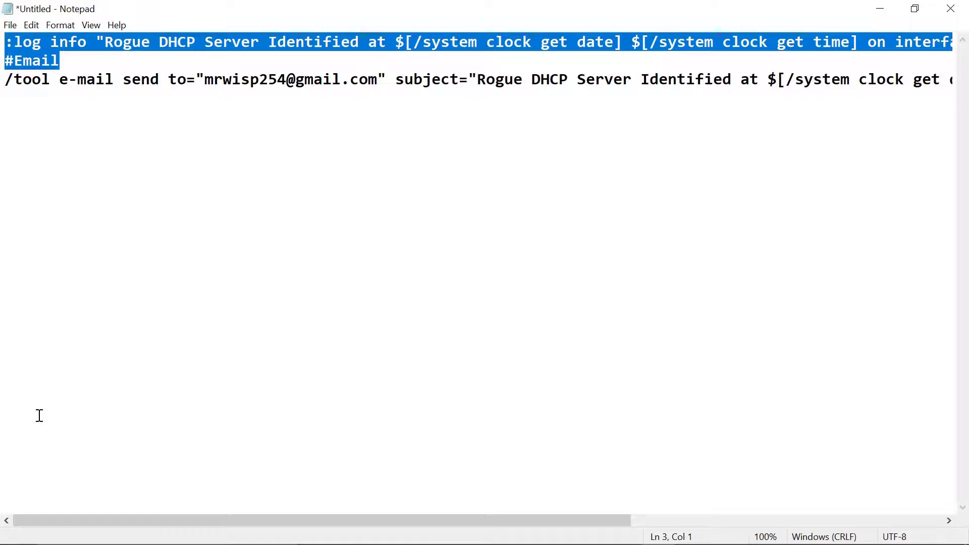
key("shift+Right")
key("shift+Right")
key("shift+Right")
key("shift+Right")
key("shift+Right")
key("shift+Right")
key("shift+Right")
key("shift+Right")
key("shift+Right")
key("shift+Right")
key("shift+Right")
key("shift+Right")
key("shift+Right")
key("shift+Right")
key("shift+Right")
key("shift+Right")
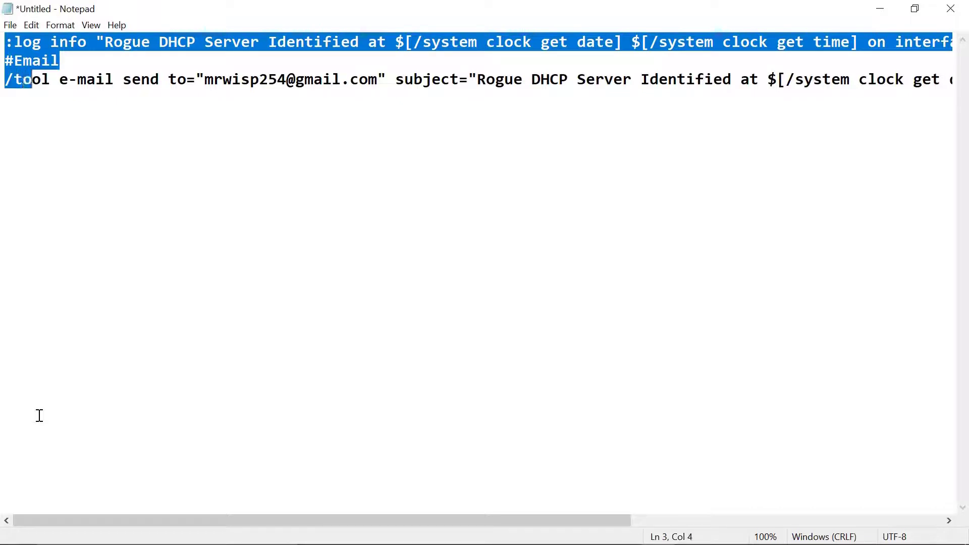
key("shift+End")
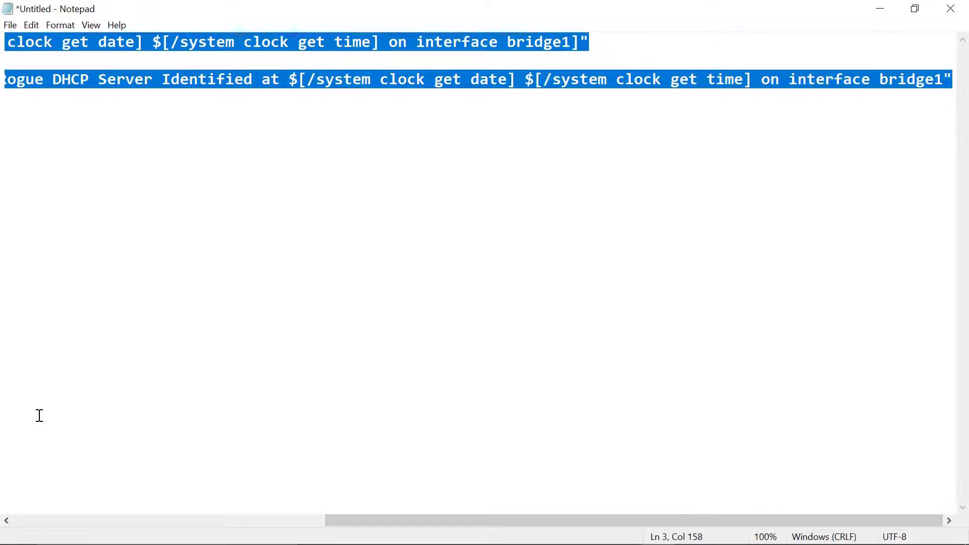
left_click(879, 15)
left_click(237, 300)
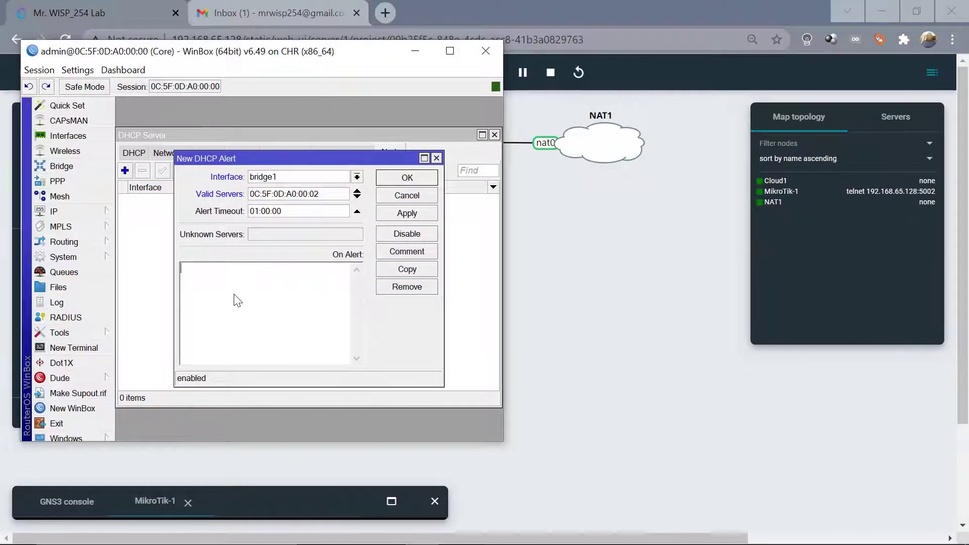
Paste the rogue-server log-and-email script into On Alert, save the bridge1 alert, and close DHCP Server.
key("ctrl+v")
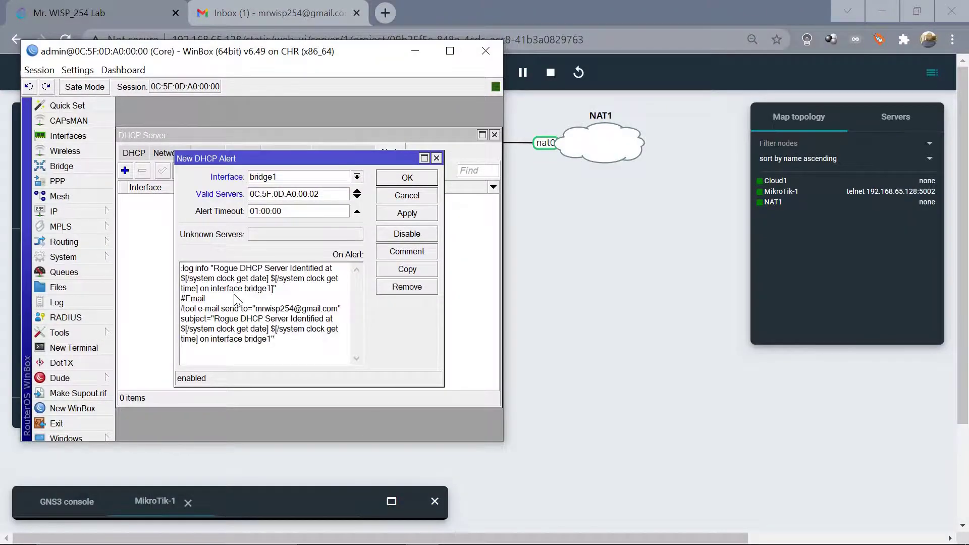
left_click(416, 213)
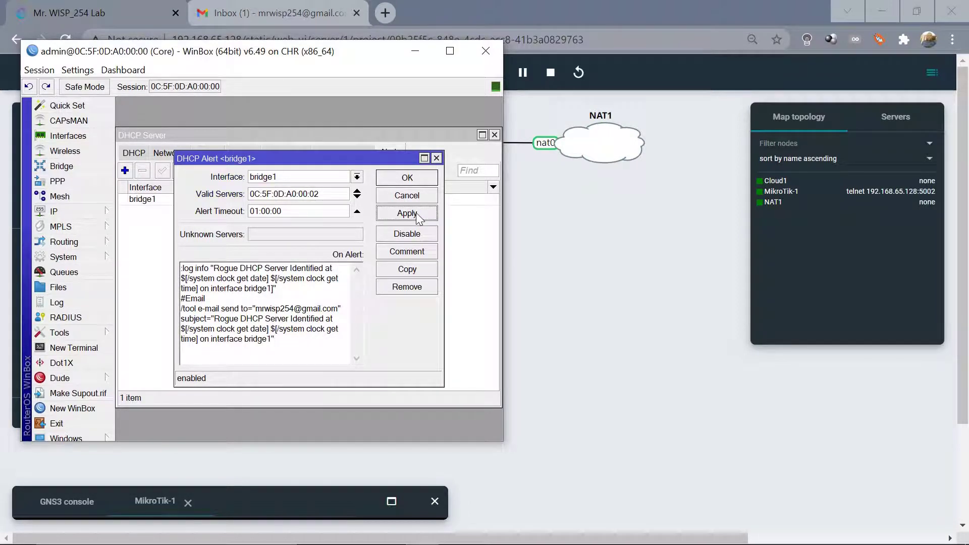
left_click(413, 176)
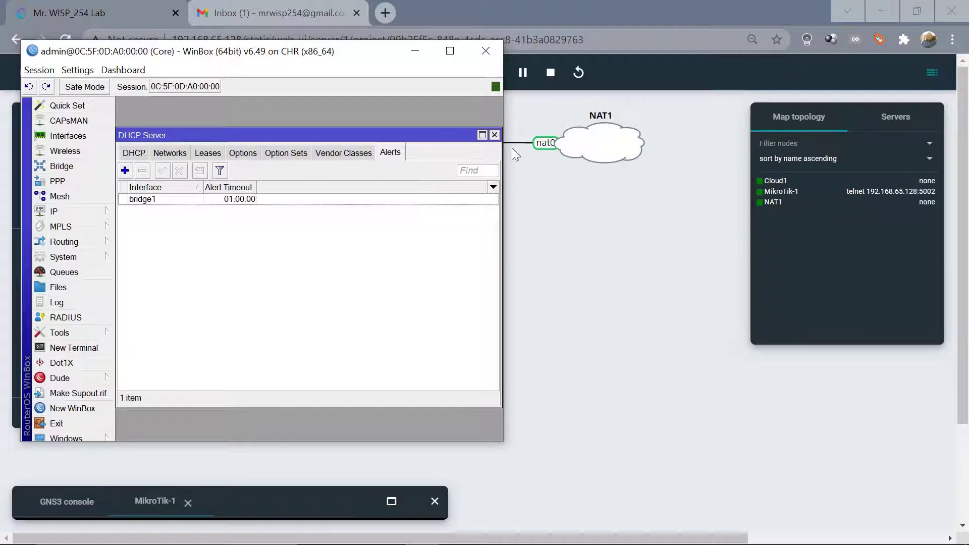
left_click(494, 135)
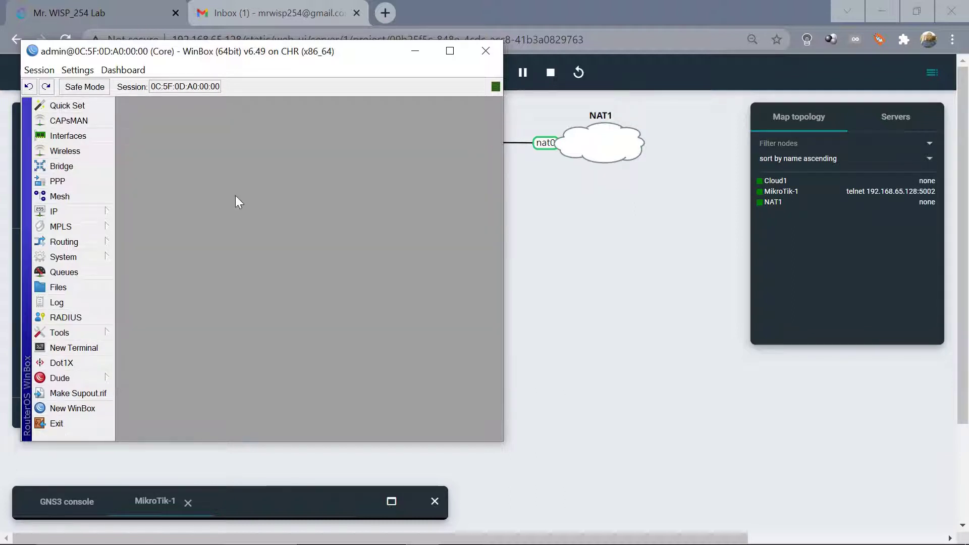
Set the router's email server to 74.125.142.108, port 587, with Start TLS yes.
left_click(68, 331)
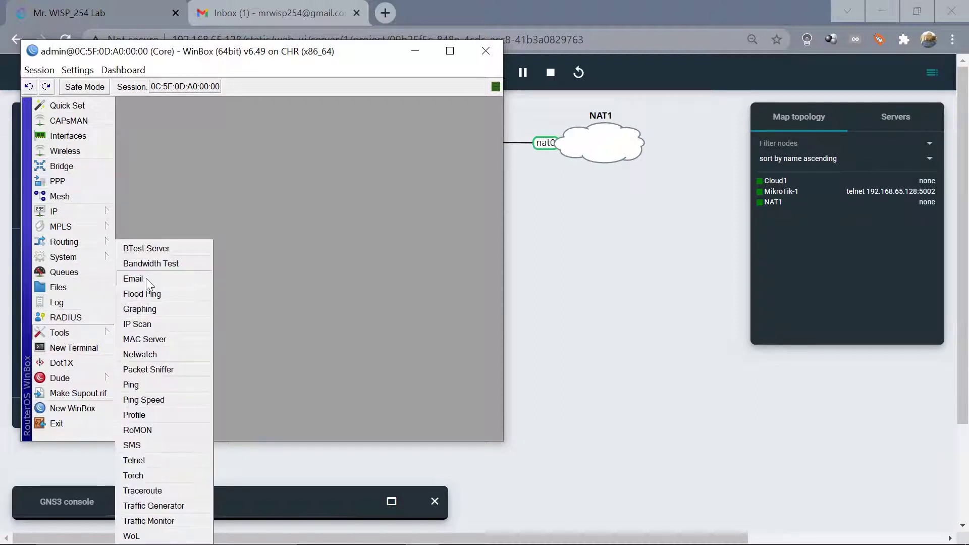
left_click(146, 278)
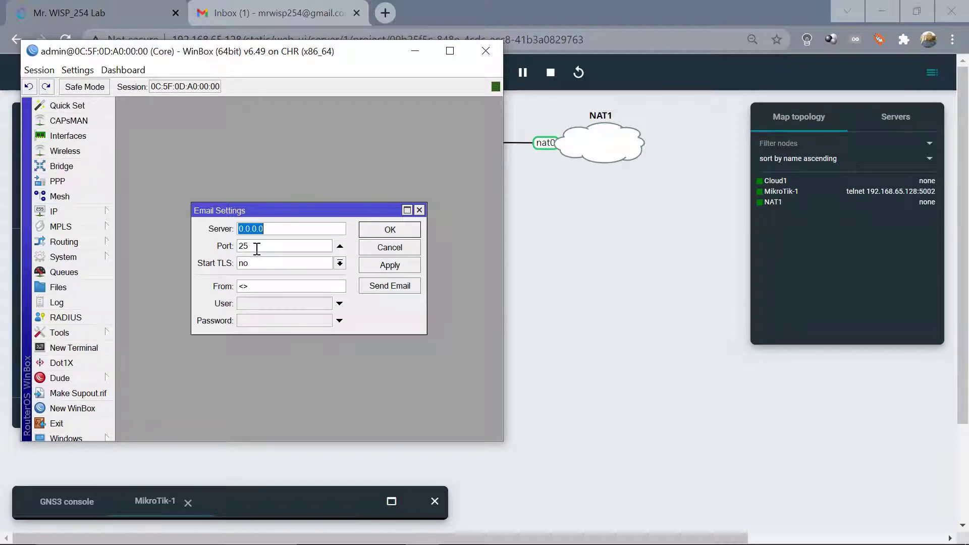
type("74.125")
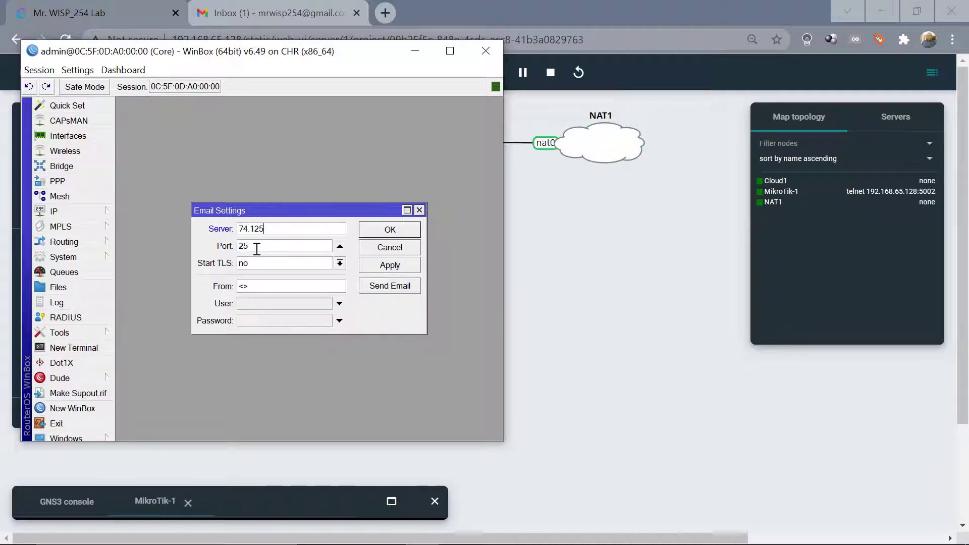
type(".142")
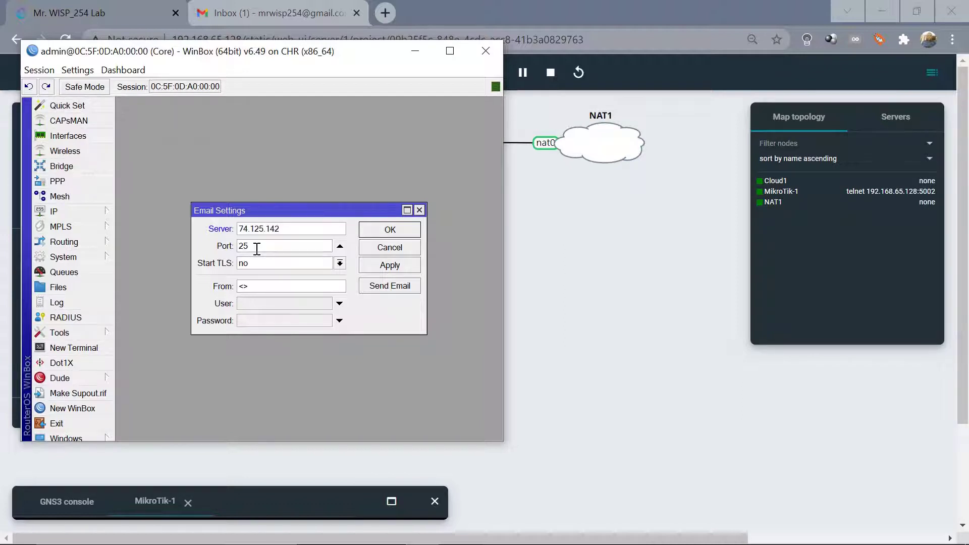
type(".108")
left_click(308, 248)
key("BackSpace")
key("BackSpace")
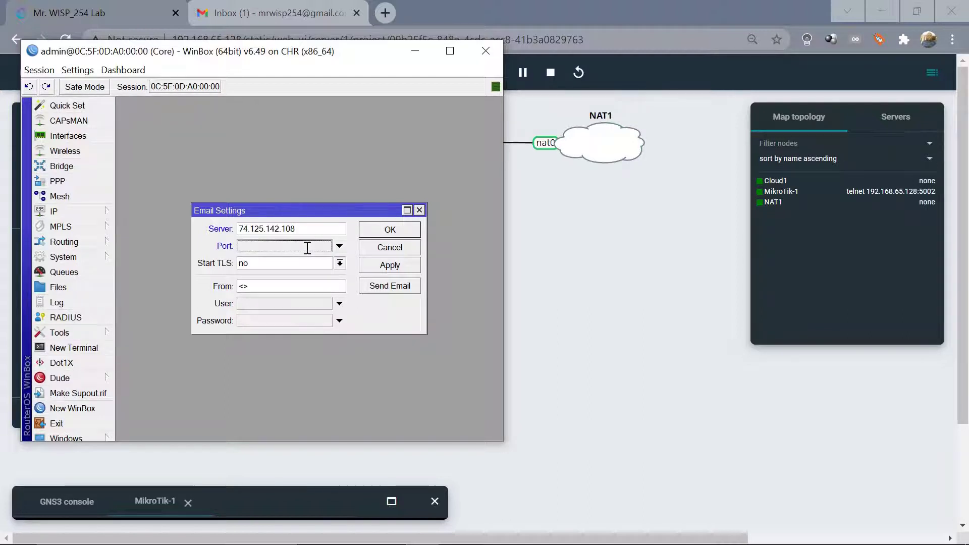
type("5")
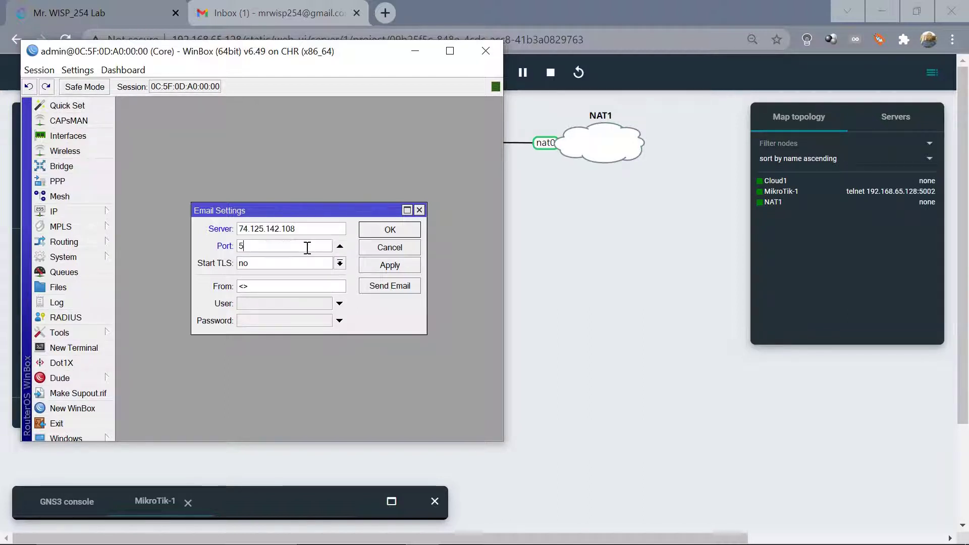
type("87")
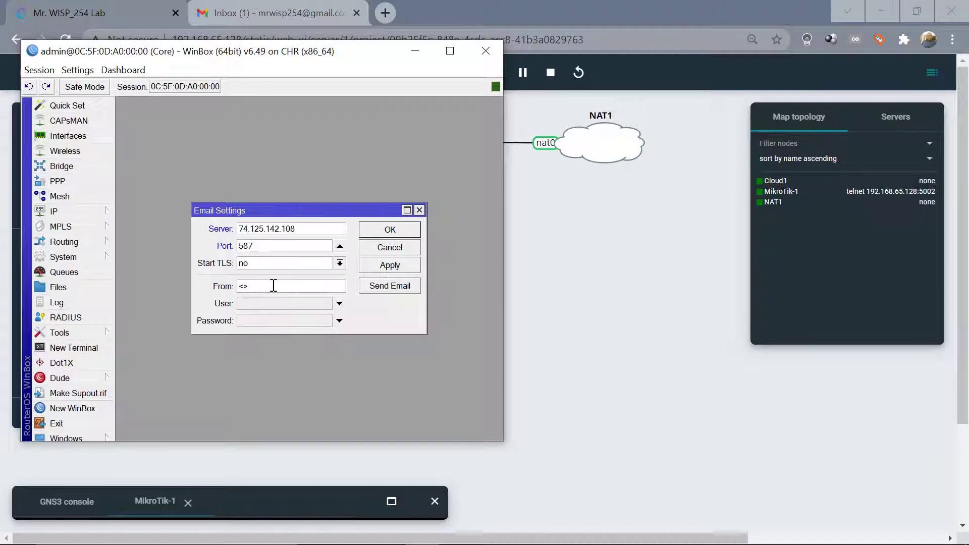
left_click(340, 263)
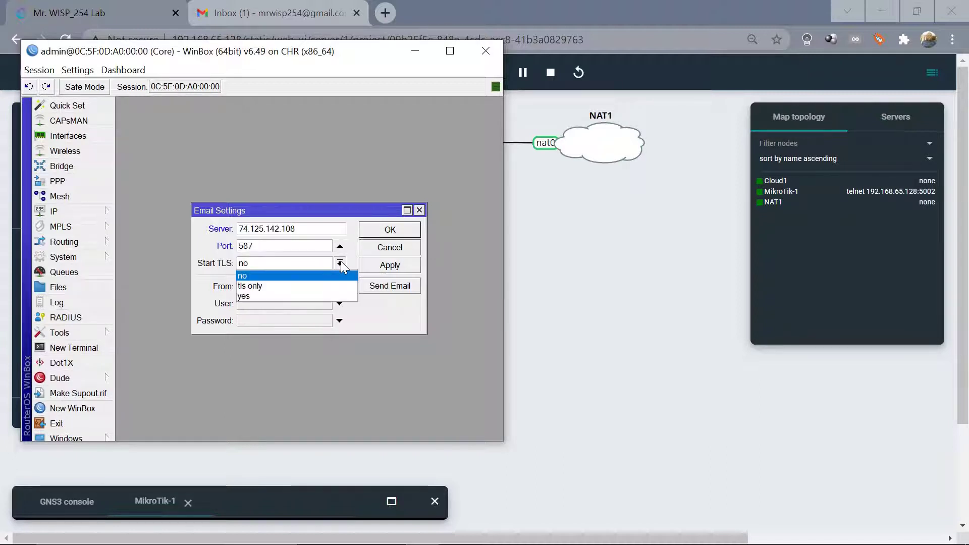
left_click(257, 296)
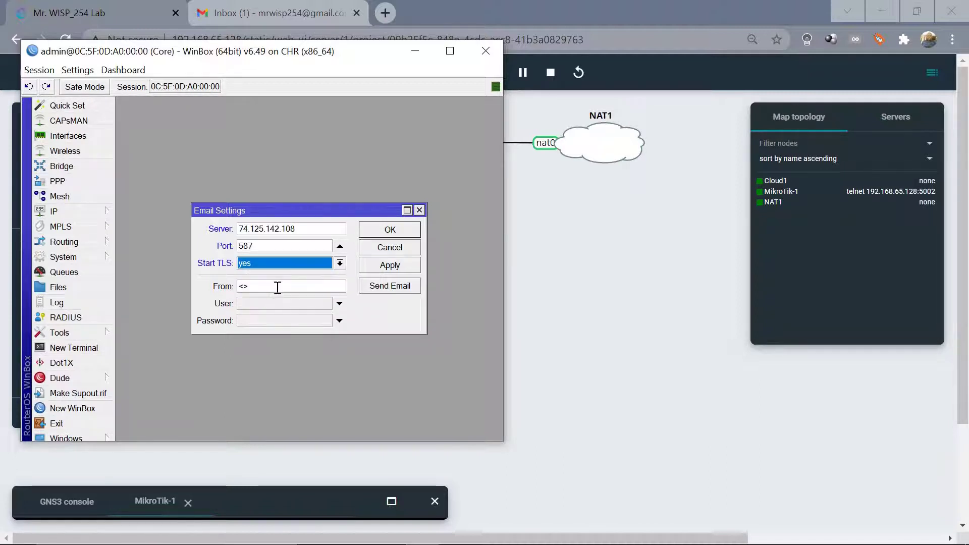
Check the From, User and Password fields, then bring up the Gmail inbox in Chrome.
left_click(277, 288)
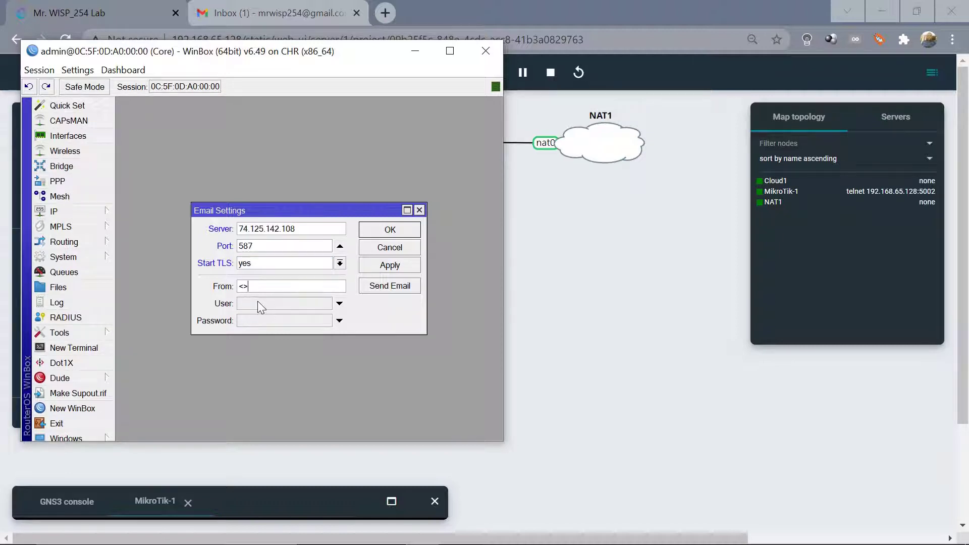
left_click(257, 301)
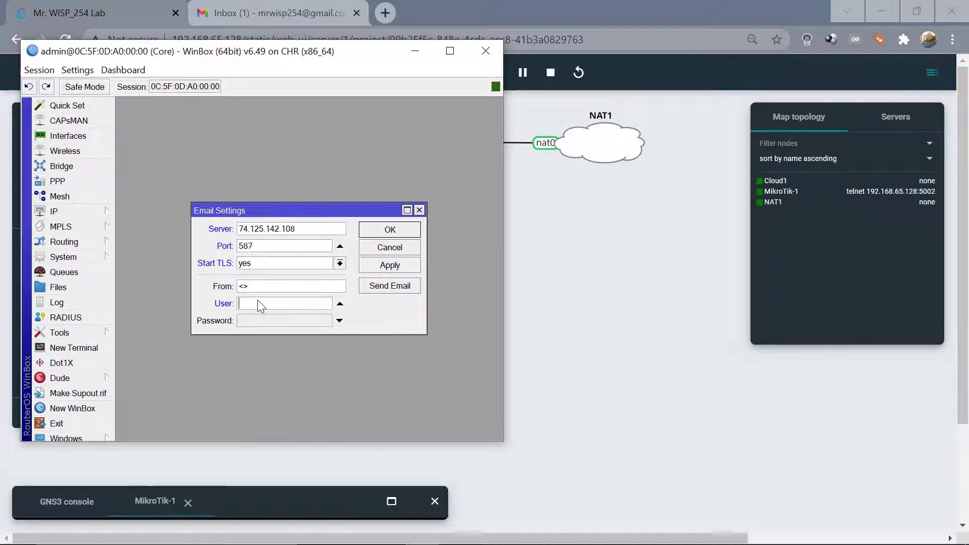
left_click(265, 323)
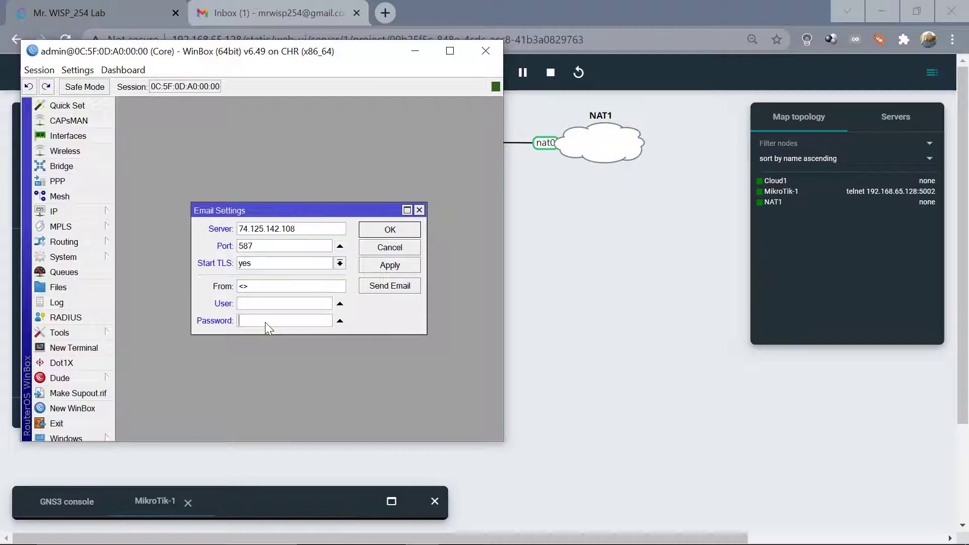
left_click(260, 7)
left_click(260, 7)
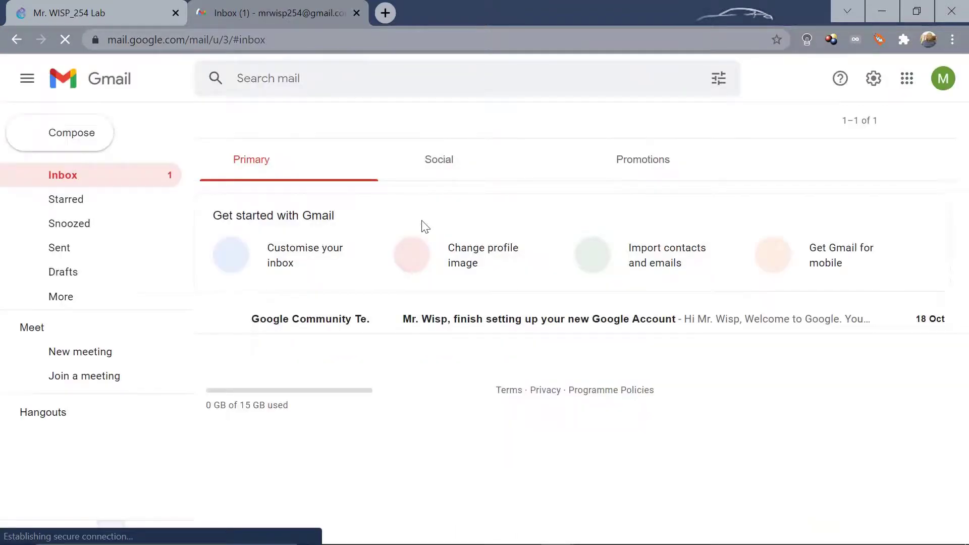
Check the signed-in Google account from its avatar panel, then return to WinBox's email settings.
left_click(943, 81)
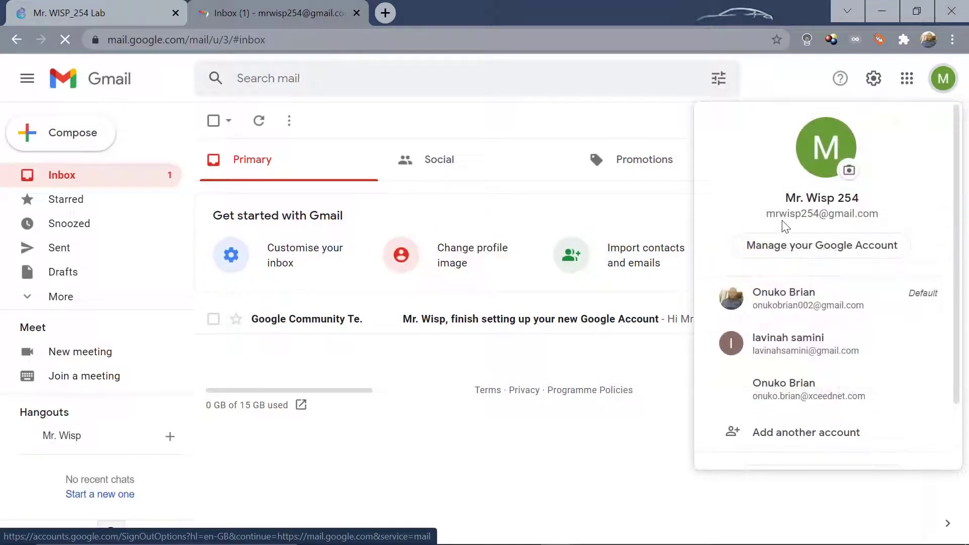
left_click(776, 80)
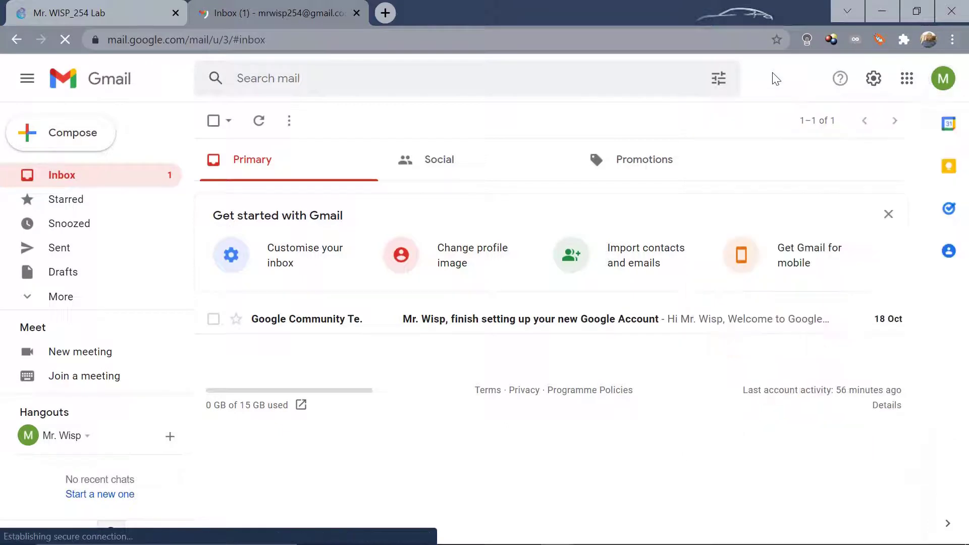
mouse_move(477, 543)
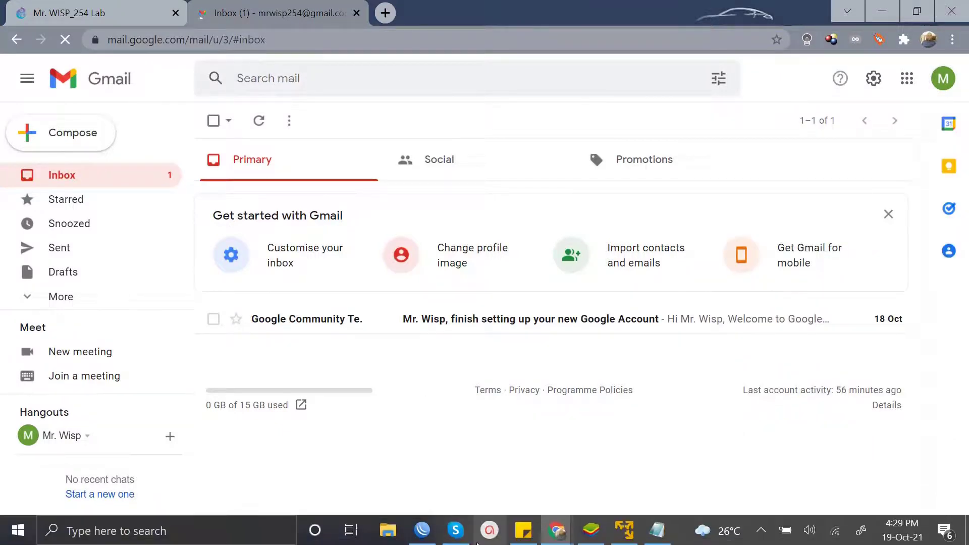
mouse_move(422, 530)
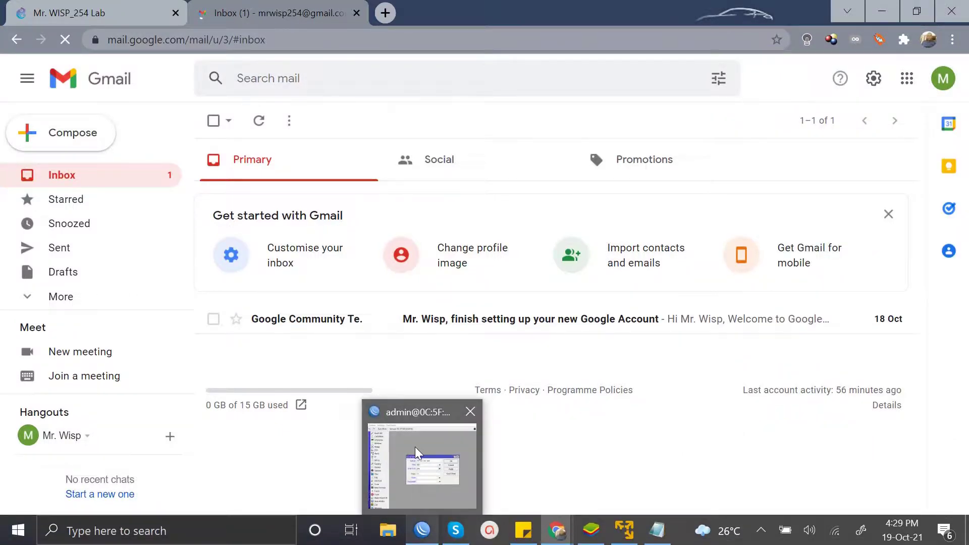
left_click(415, 447)
Enter the Gmail address as both From and User, type the account password, and apply.
left_click(260, 286)
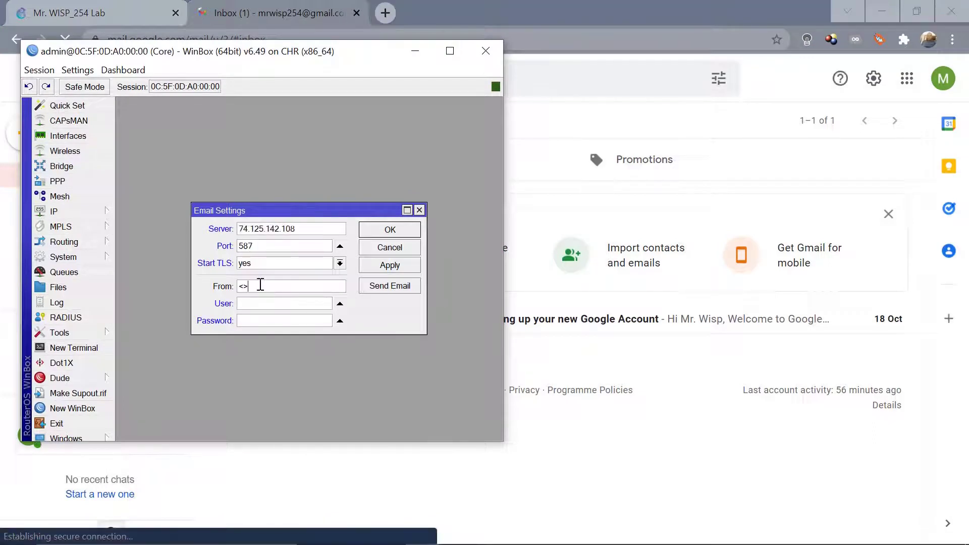
double_click(260, 286)
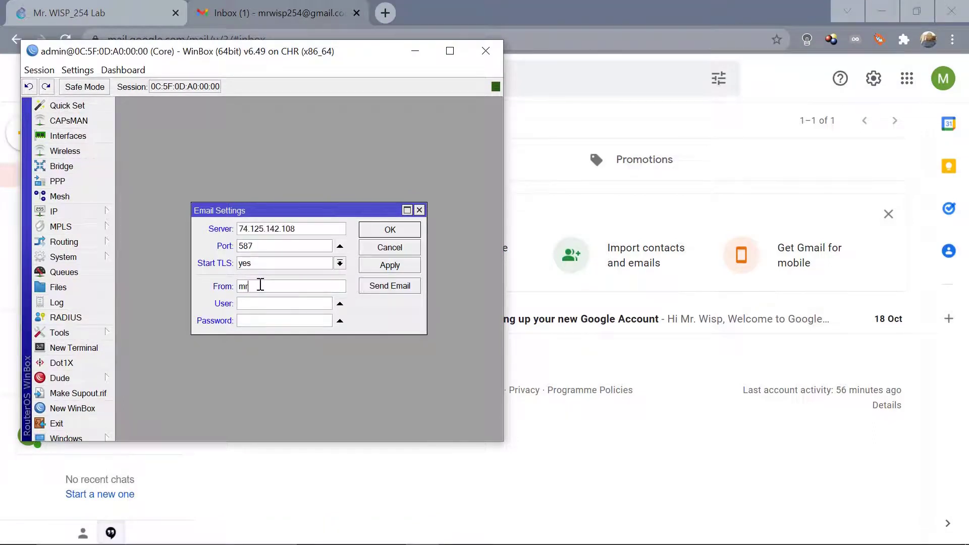
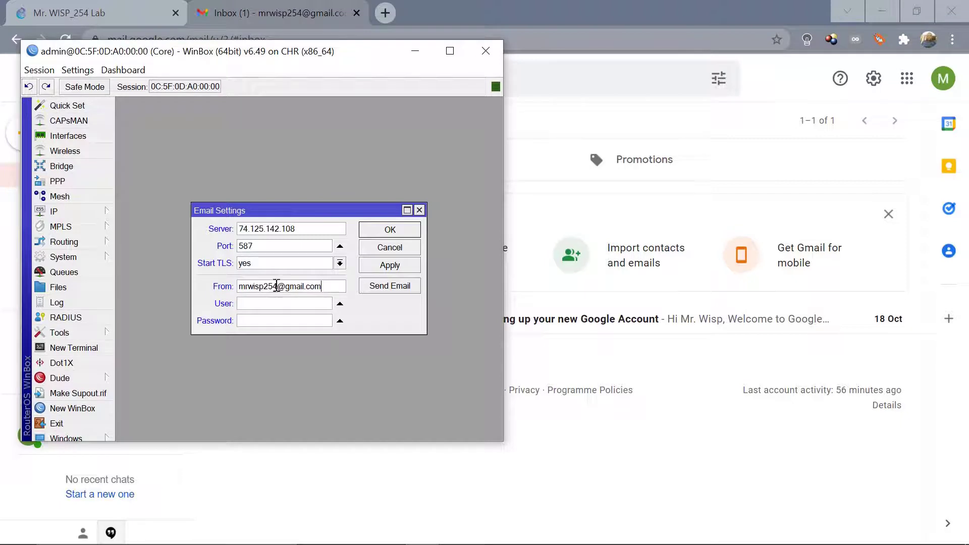
double_click(276, 287)
key("ctrl+c")
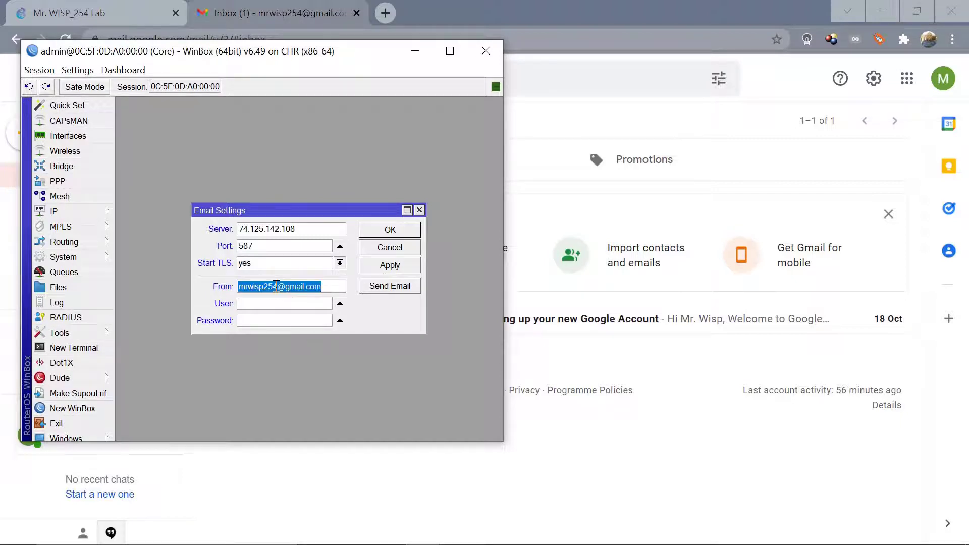
left_click(256, 303)
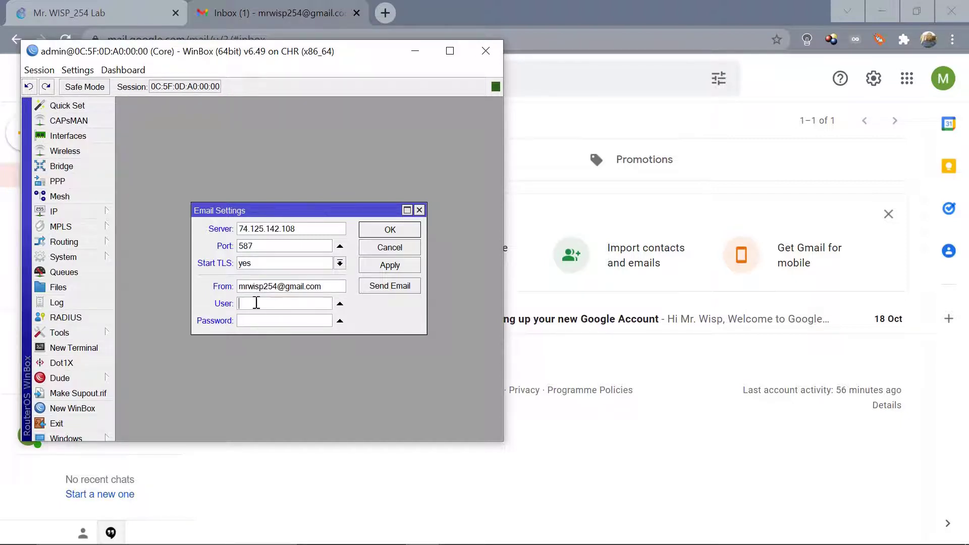
key("ctrl+v")
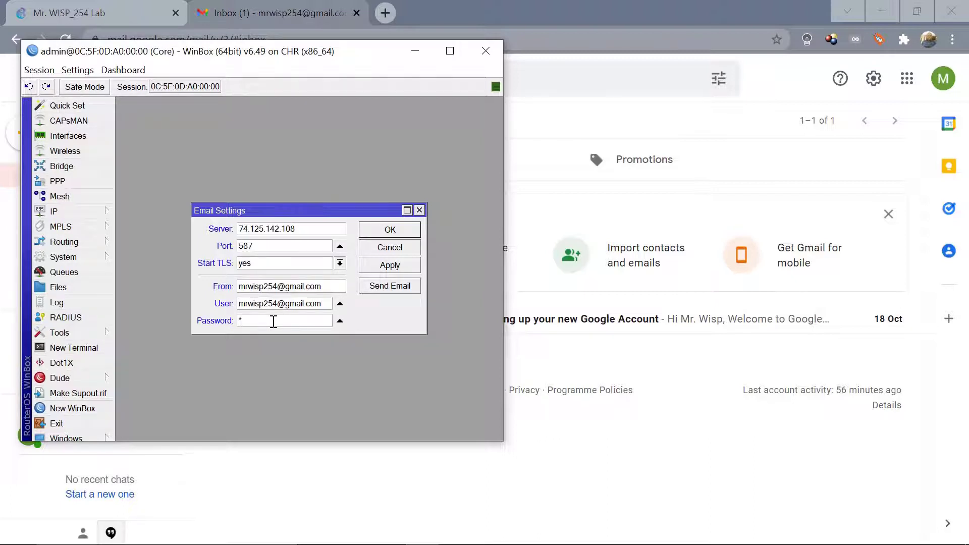
left_click(273, 321)
type("******")
left_click(395, 266)
Turn on less secure app access in the Google Account's security settings, then return to Gmail.
left_click(768, 84)
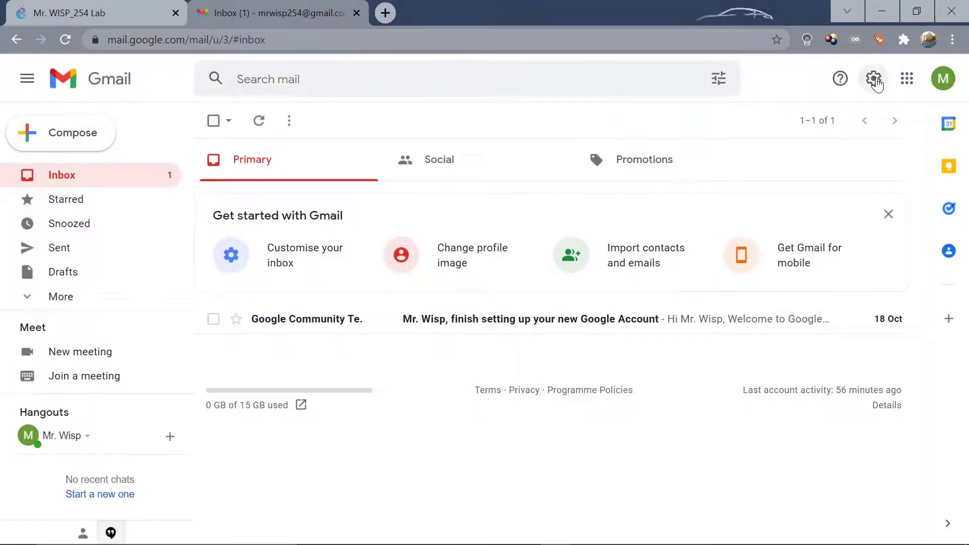
left_click(942, 87)
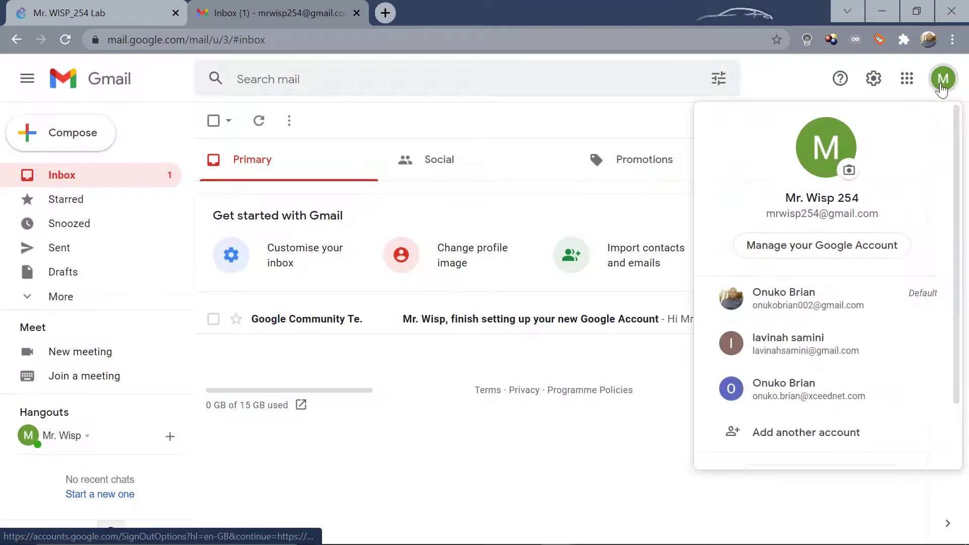
left_click(789, 250)
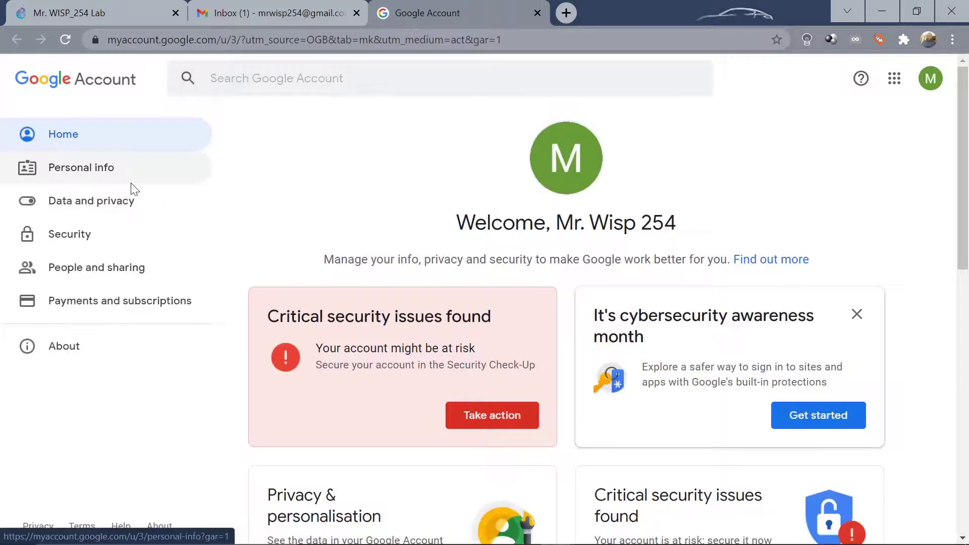
left_click(57, 238)
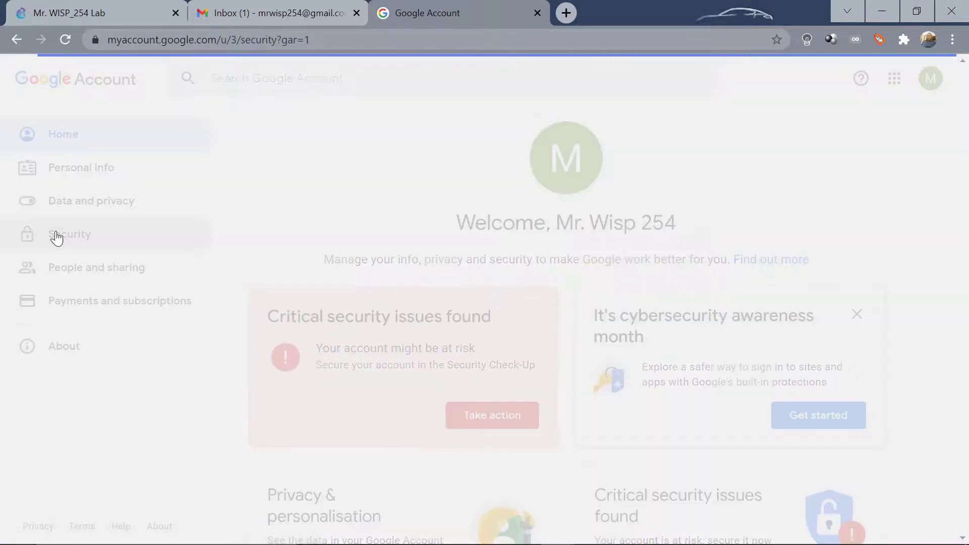
scroll(352, 319, "down", 10)
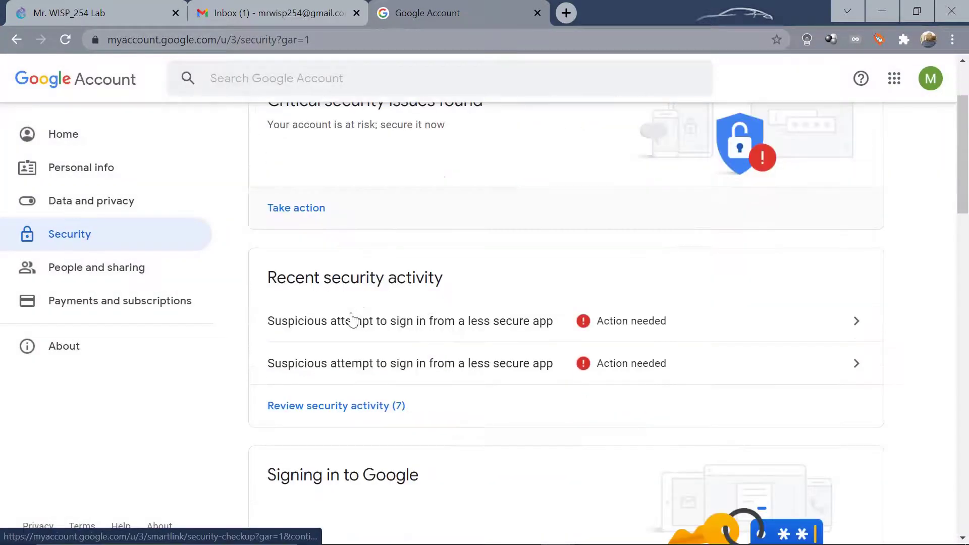
scroll(352, 319, "down", 13)
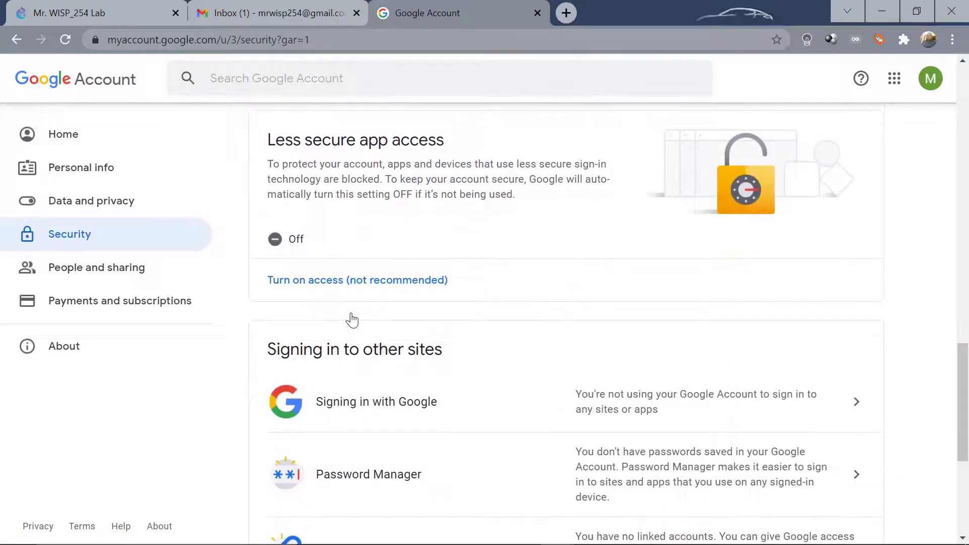
left_click(343, 286)
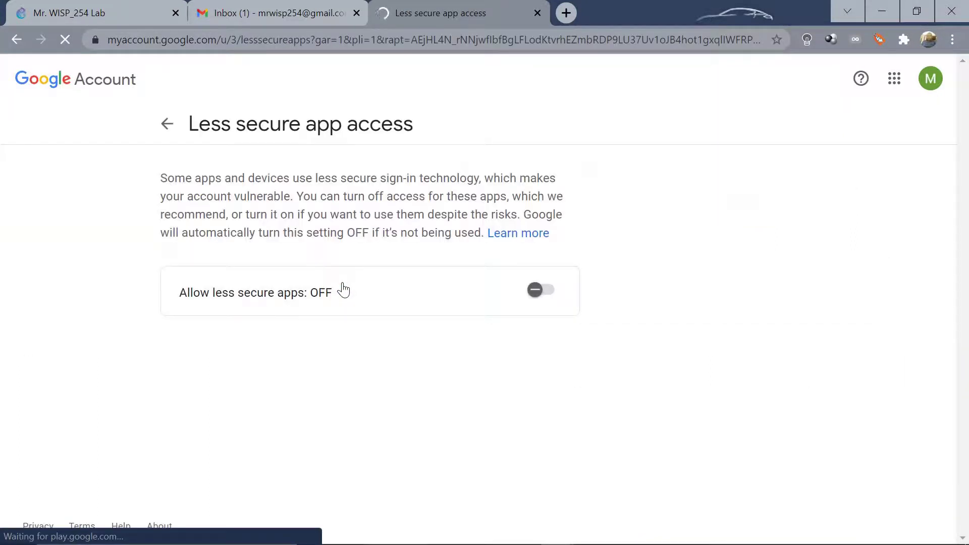
left_click(535, 292)
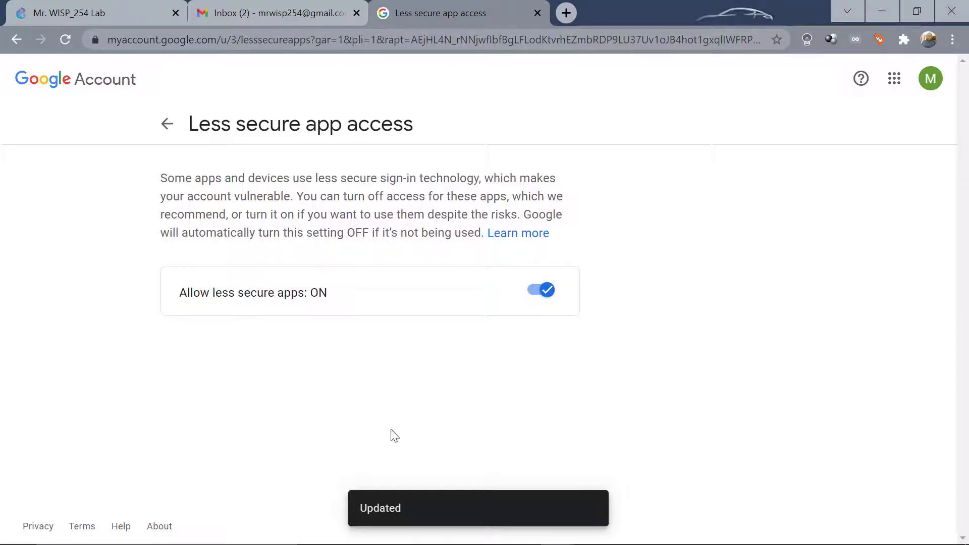
left_click(262, 13)
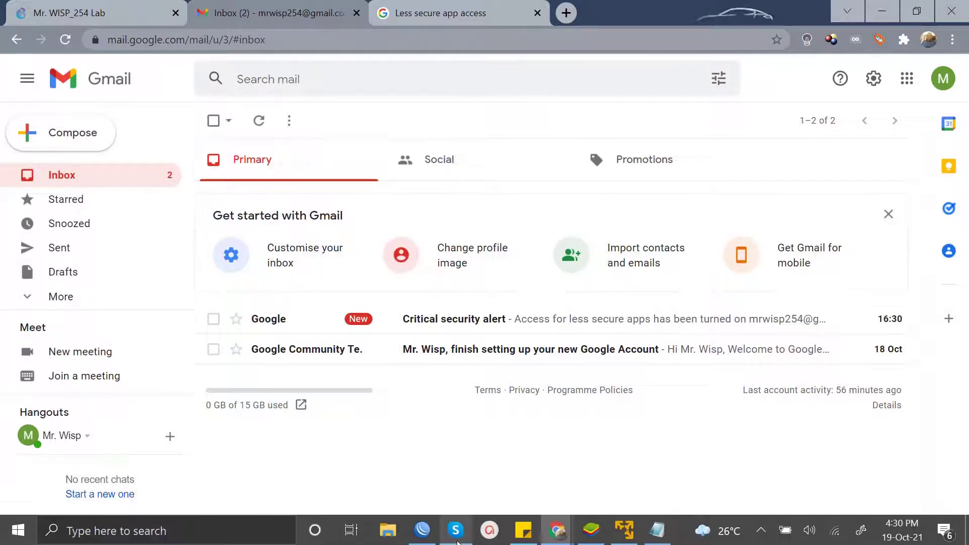
Send a test email 'TEST MAIL' with body 'Test mail.' to the Gmail account, then open the Log.
left_click(423, 538)
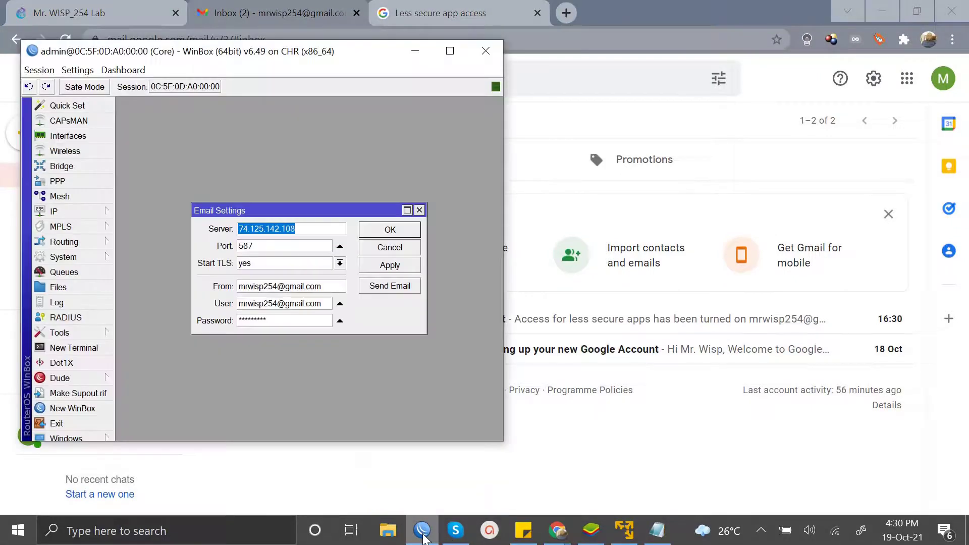
left_click(382, 287)
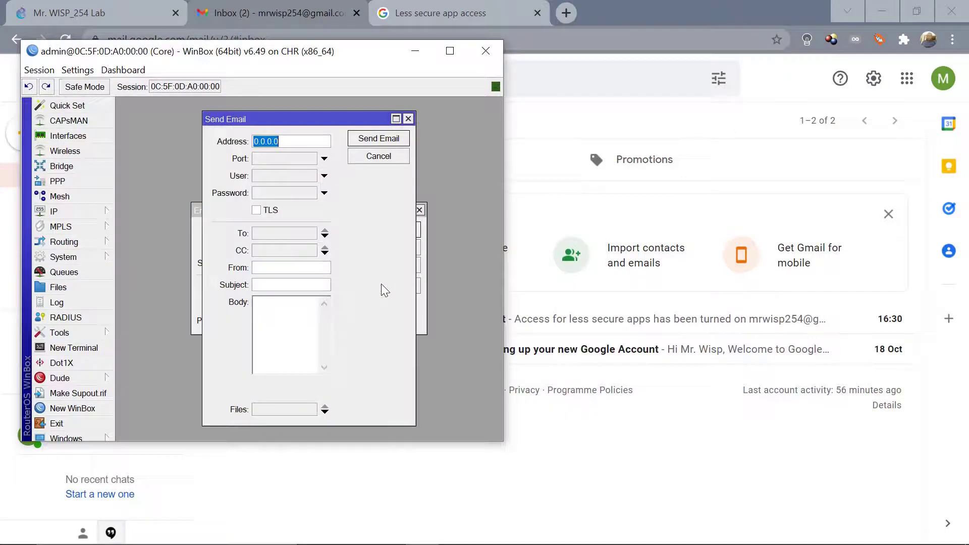
left_click(259, 236)
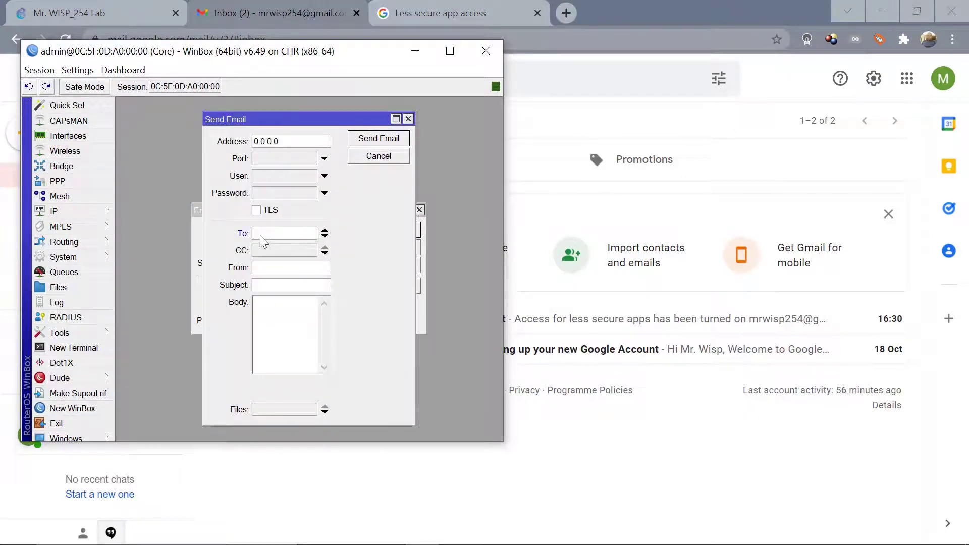
key("ctrl+v")
key("ctrl+v")
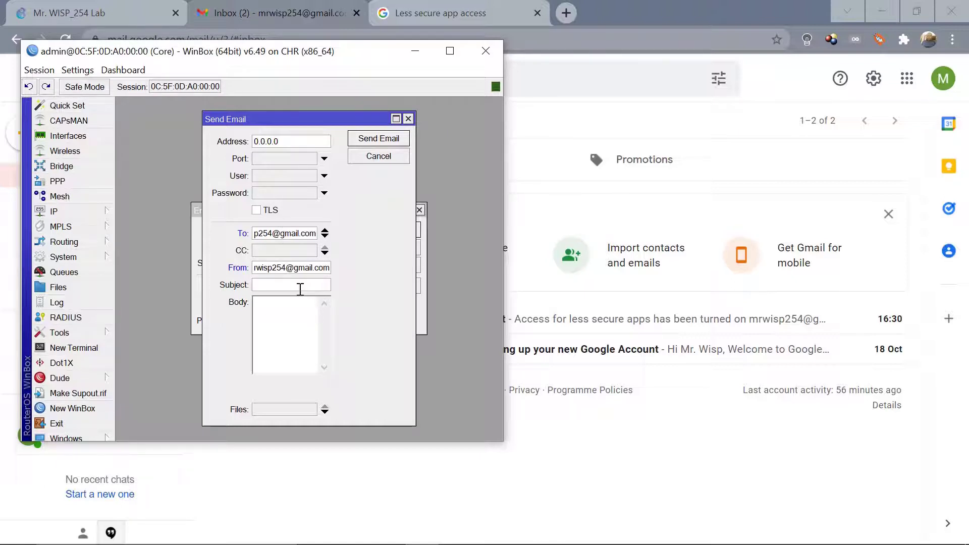
left_click(300, 284)
type("TEST")
left_click(283, 308)
type("Test mail.")
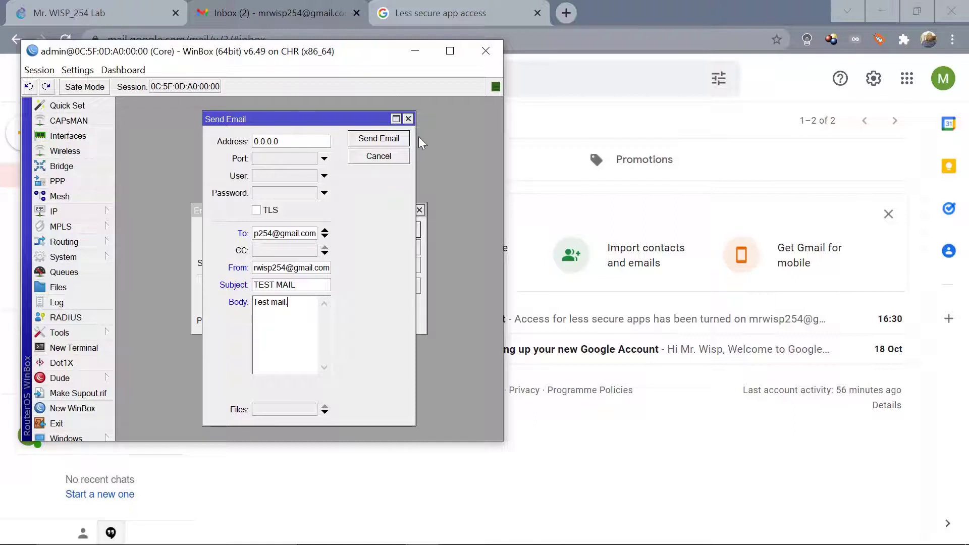
left_click(387, 144)
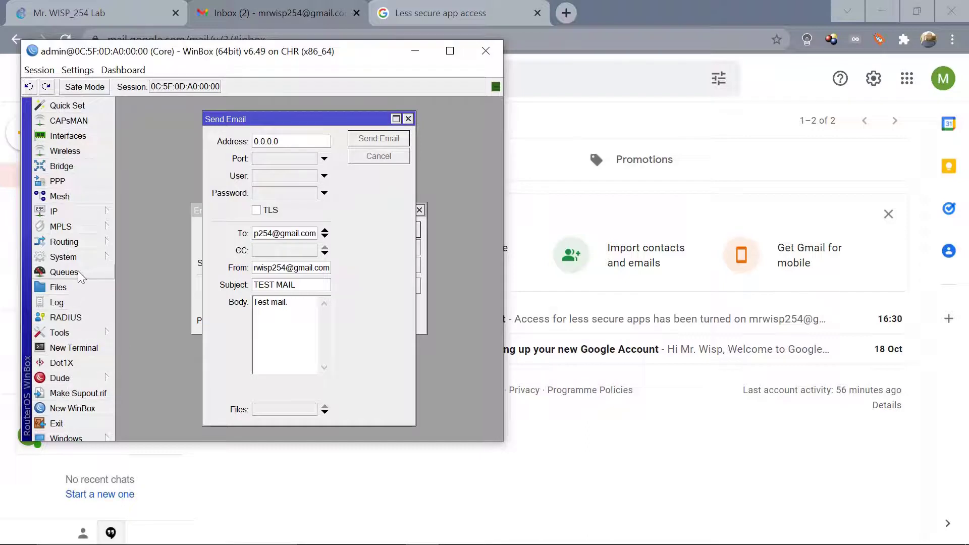
left_click(57, 303)
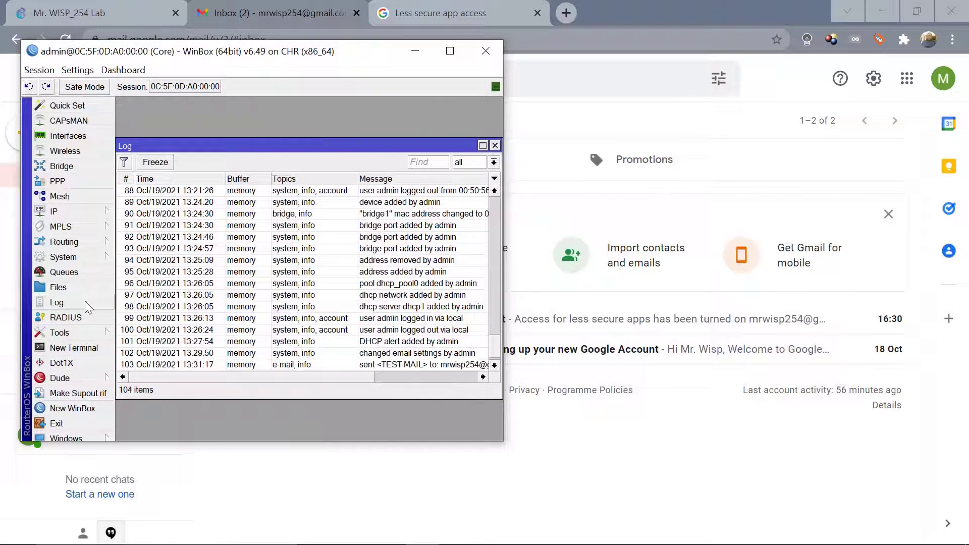
Read the sent TEST MAIL entry in the maximized log, then minimize WinBox.
left_click(396, 364)
left_click(449, 52)
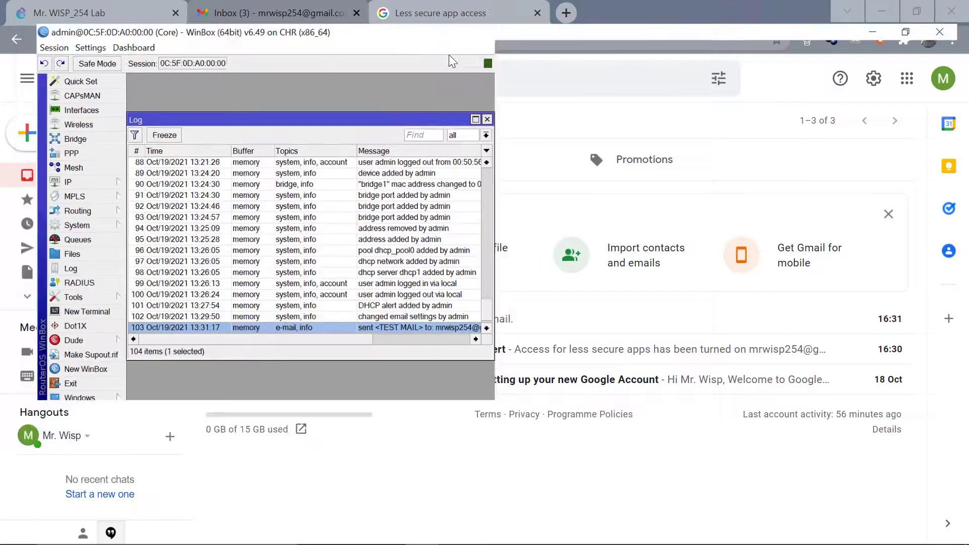
left_click(461, 101)
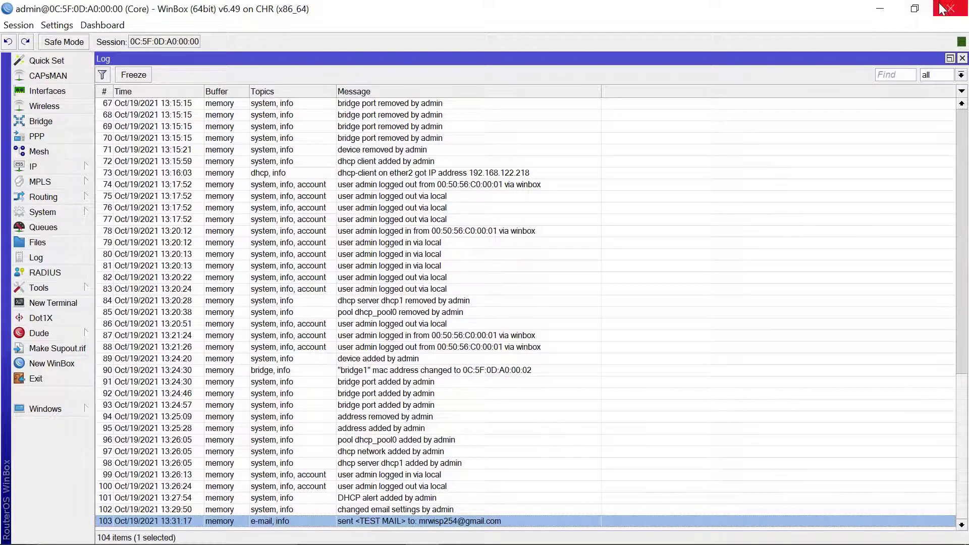
left_click(918, 10)
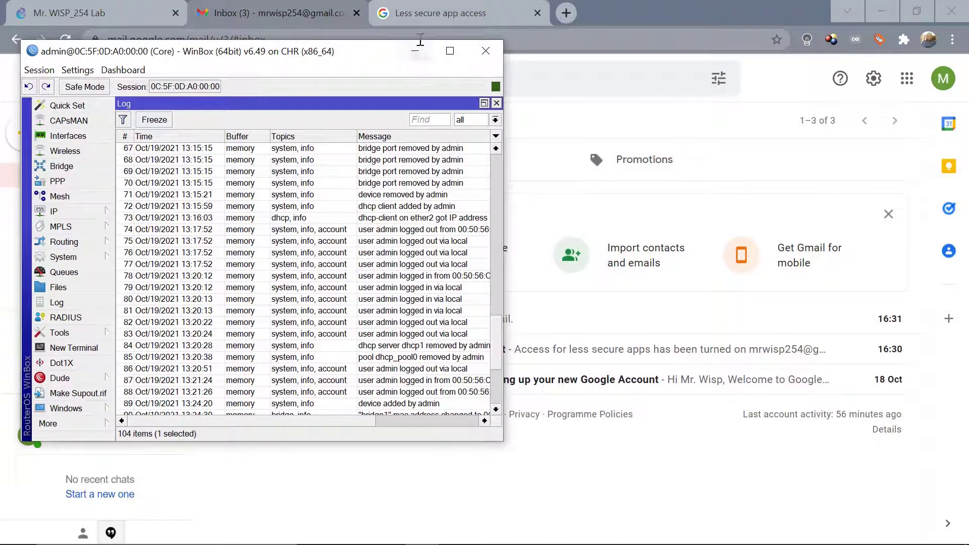
left_click(415, 52)
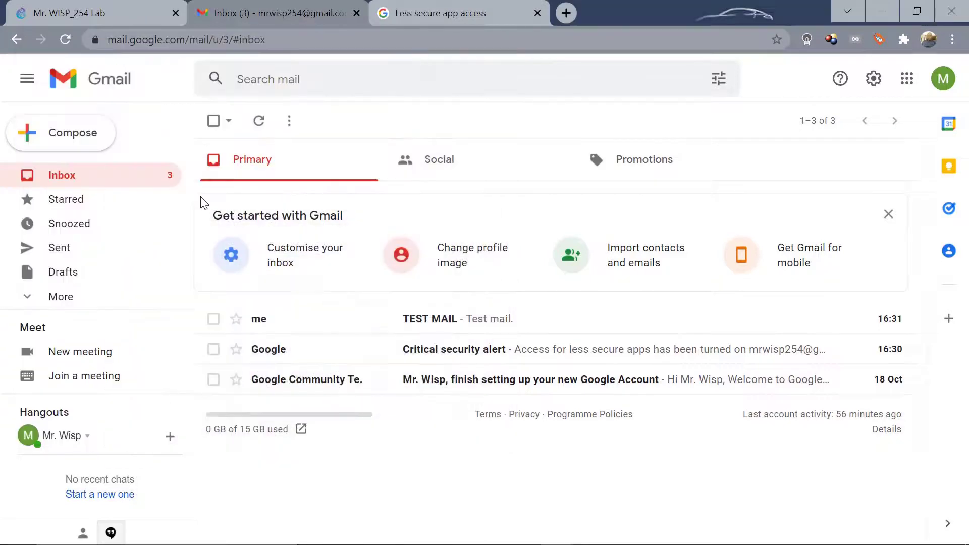
Open and read the TEST MAIL message in Gmail, then return to the WinBox log.
left_click(439, 320)
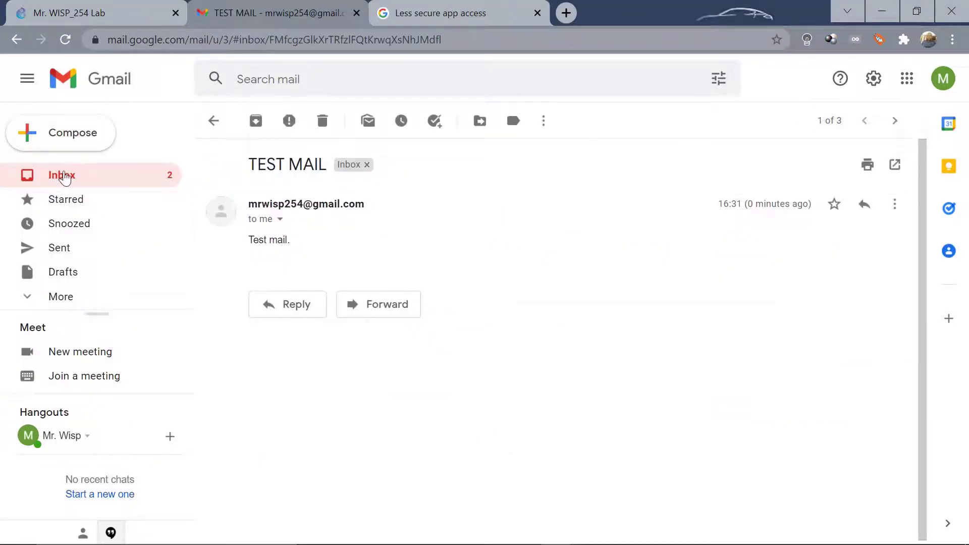
left_click(65, 178)
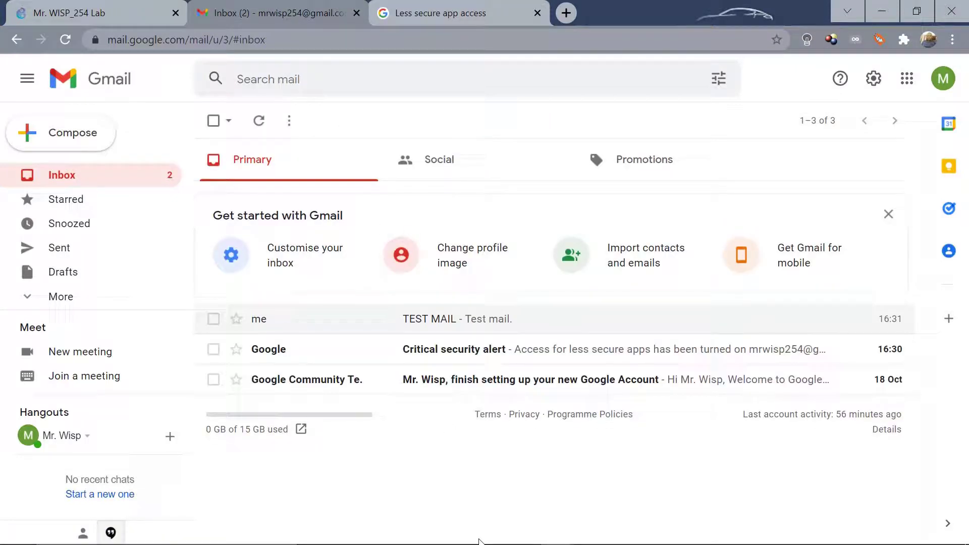
mouse_move(478, 543)
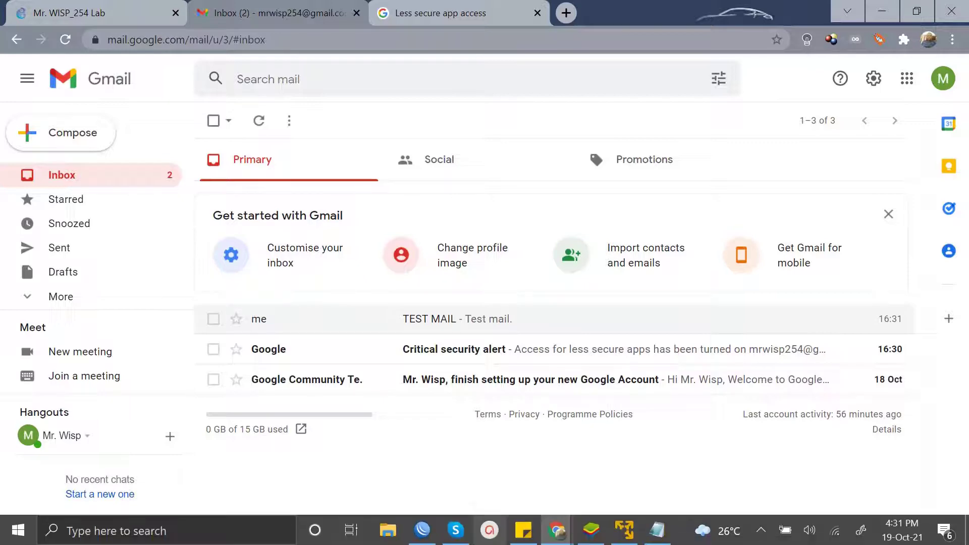
mouse_move(423, 530)
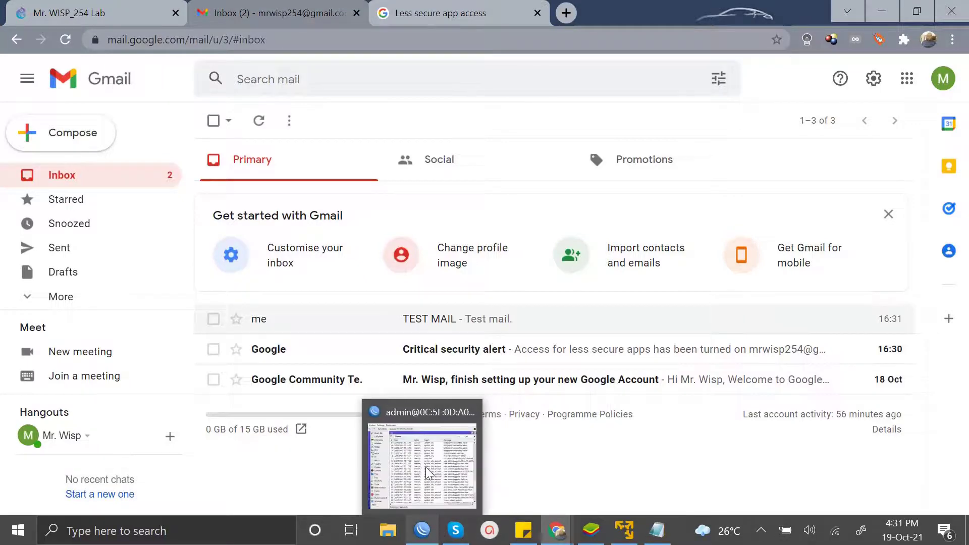
left_click(426, 467)
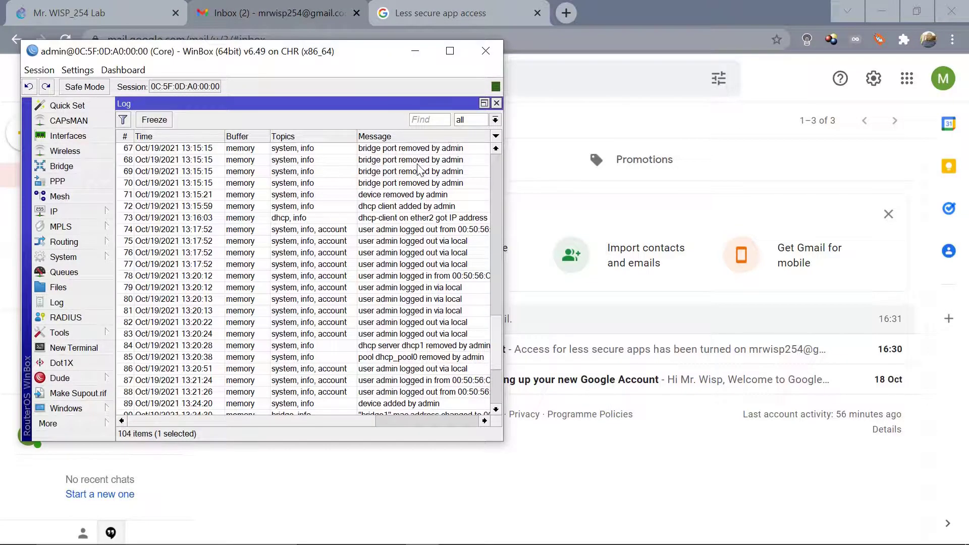
Close the Log window and confirm the Email Settings with OK.
left_click(497, 103)
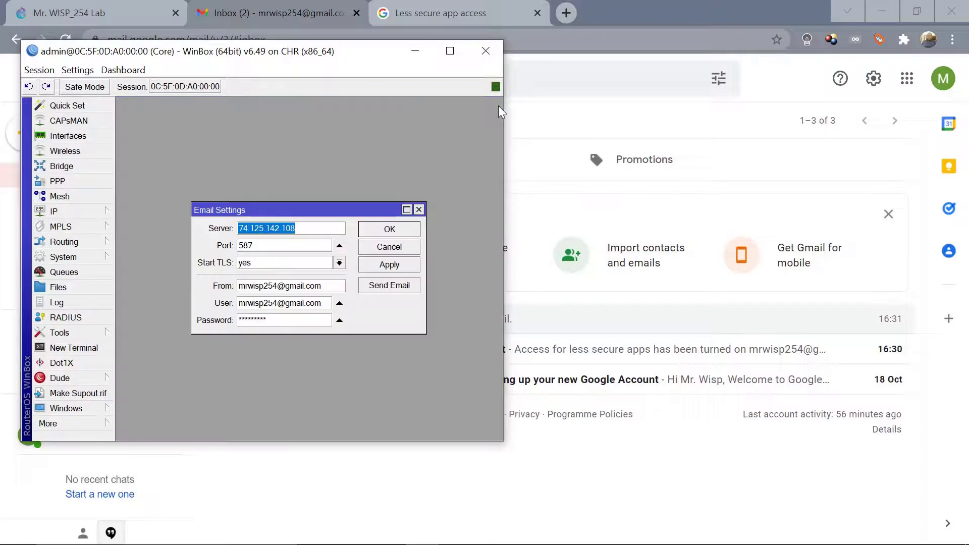
left_click(390, 229)
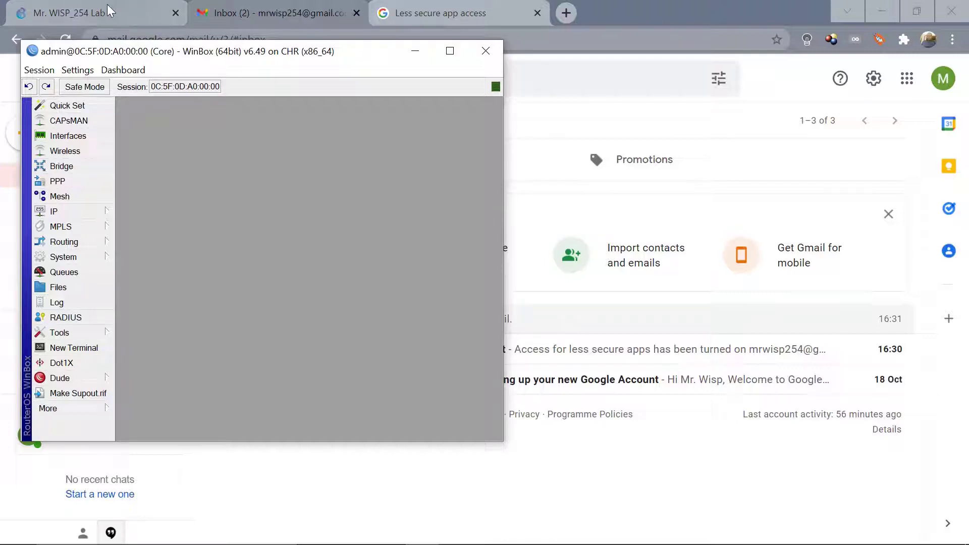
Add a MikroTik-2 router node to the GNS3 lab canvas, placed below MikroTik-1.
left_click(86, 8)
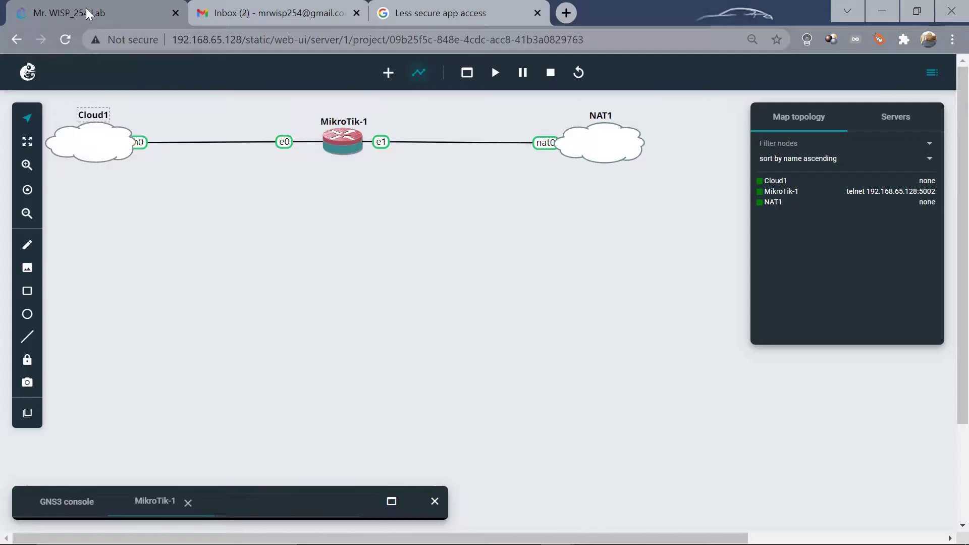
left_click(388, 73)
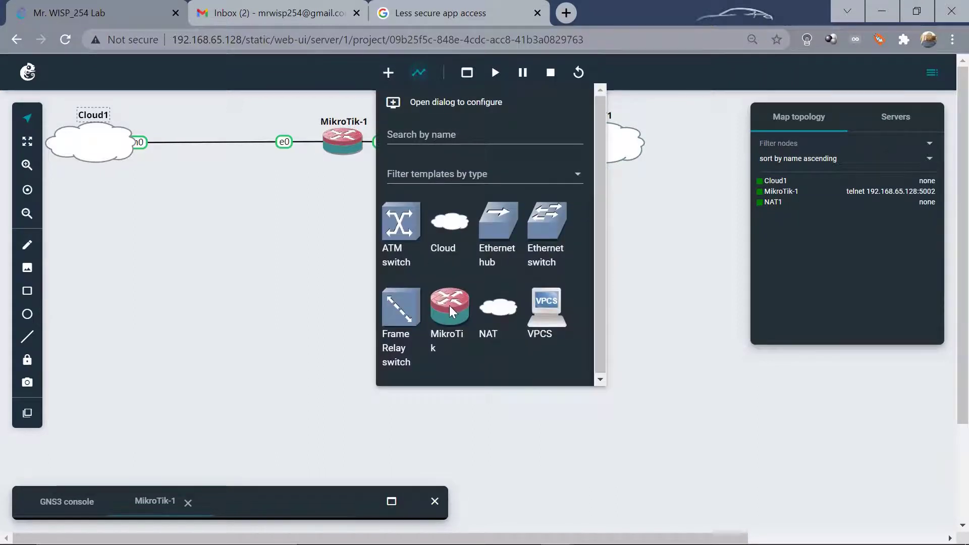
left_click_drag(449, 311, 308, 308)
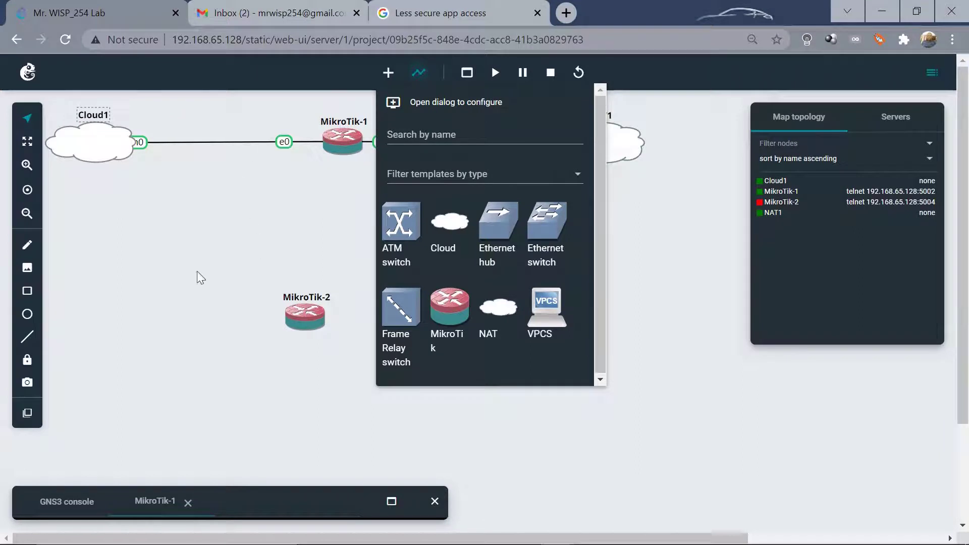
left_click(169, 297)
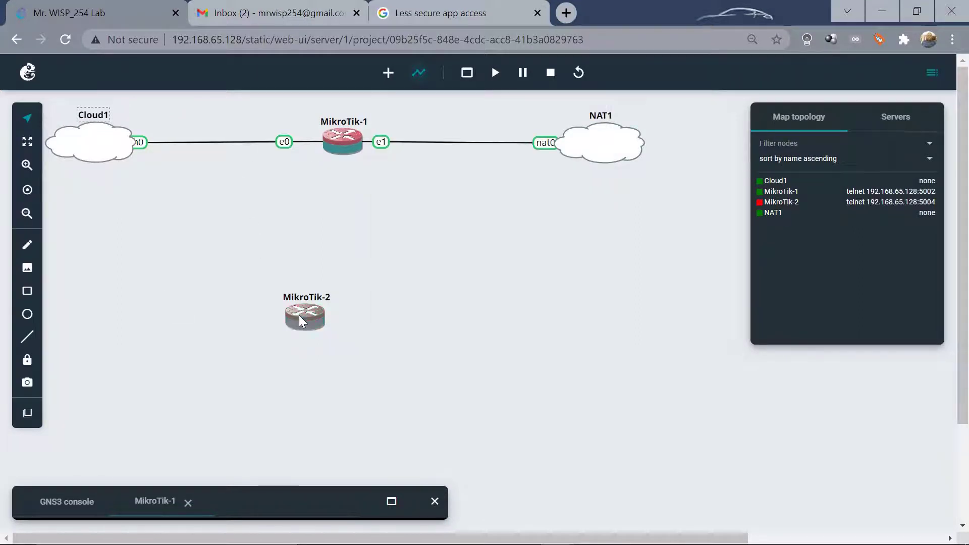
left_click_drag(301, 320, 343, 334)
Start MikroTik-2 and open its web console.
right_click(342, 334)
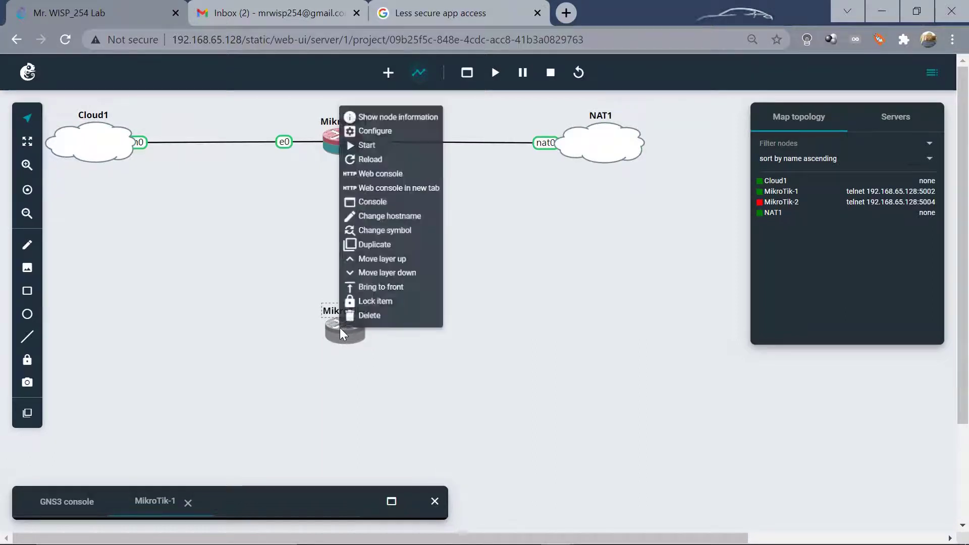
left_click(367, 143)
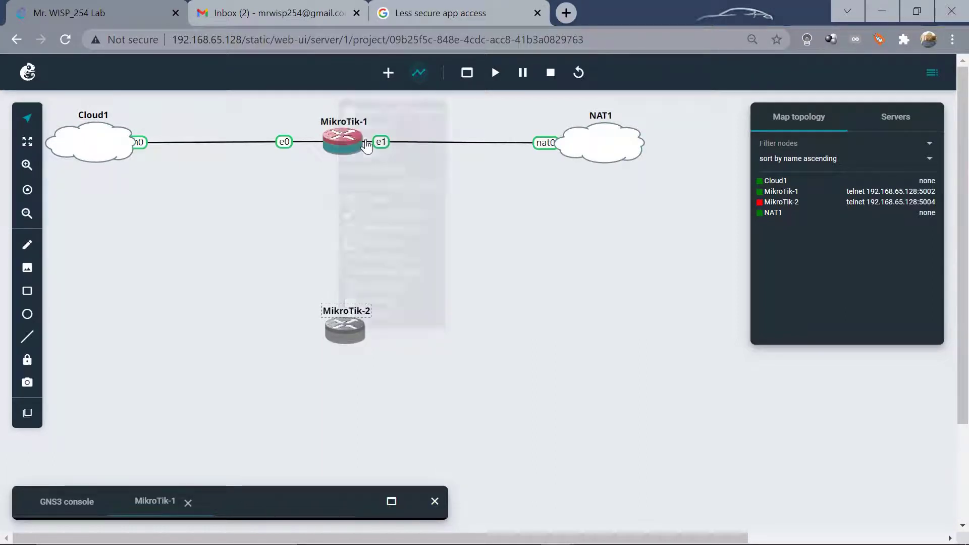
right_click(352, 329)
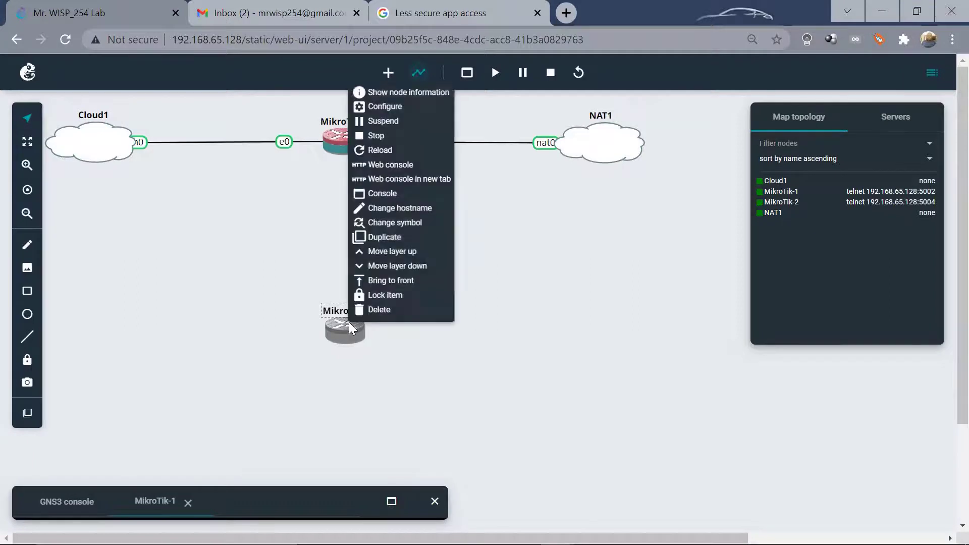
left_click(388, 166)
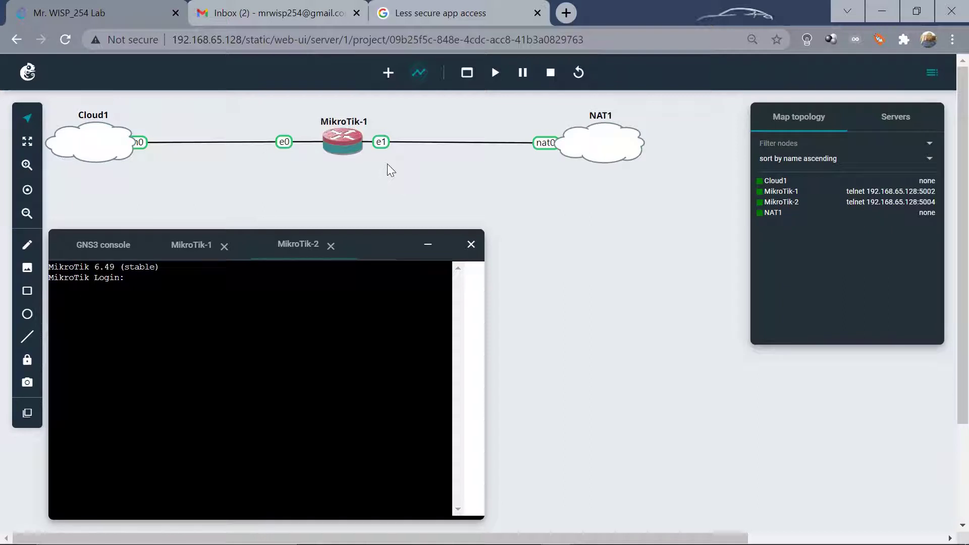
Log in to MikroTik-2's console as admin, decline the license, and set a new password.
type("admin")
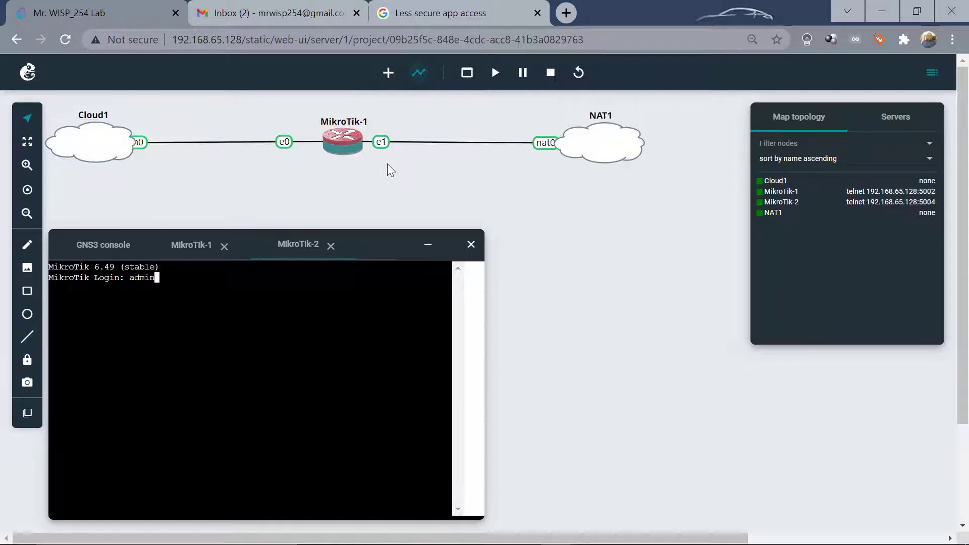
key("Return")
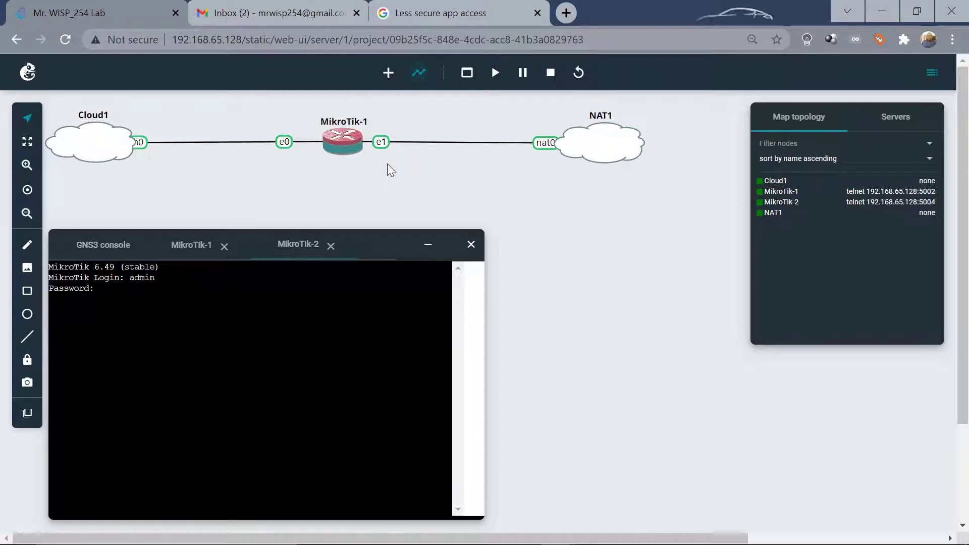
key("Return")
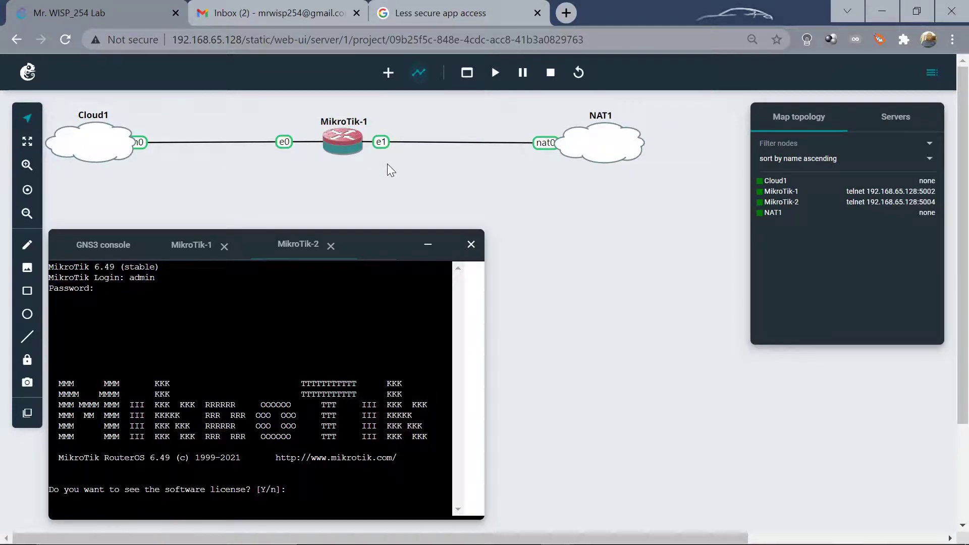
type("n")
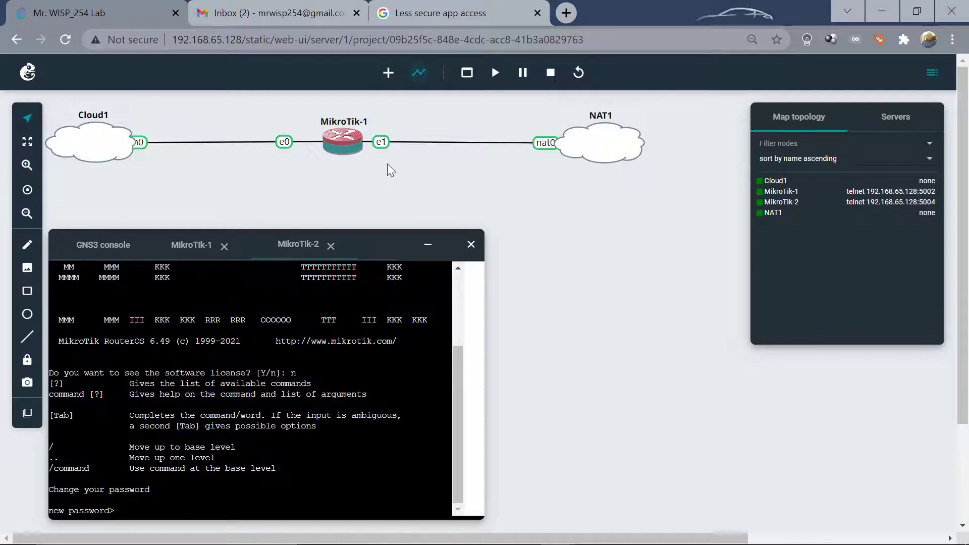
type("**")
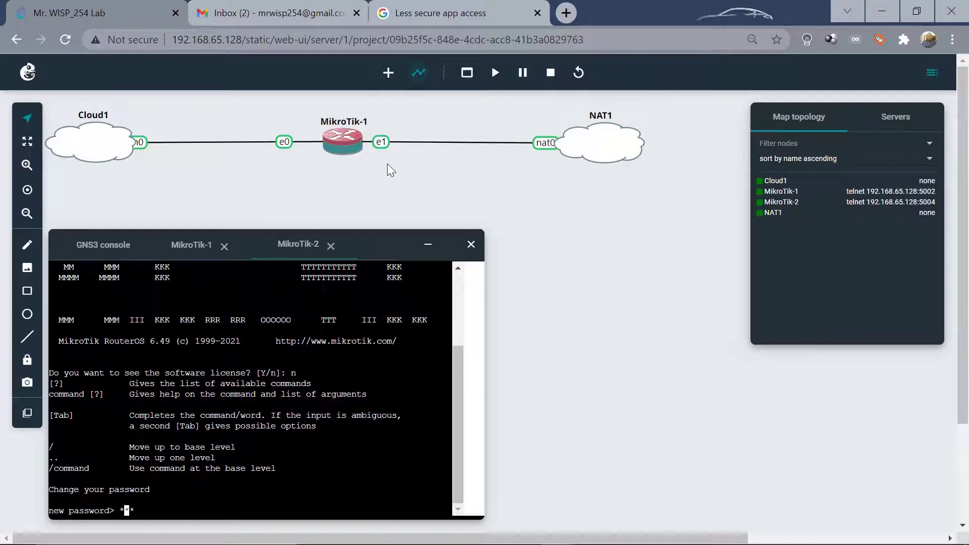
type("**")
key("Return")
type("****")
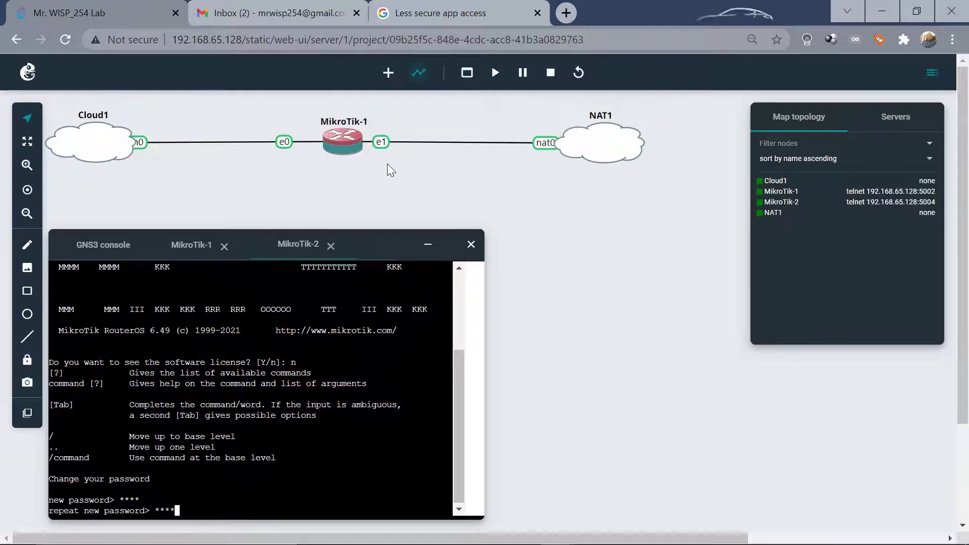
key("Return")
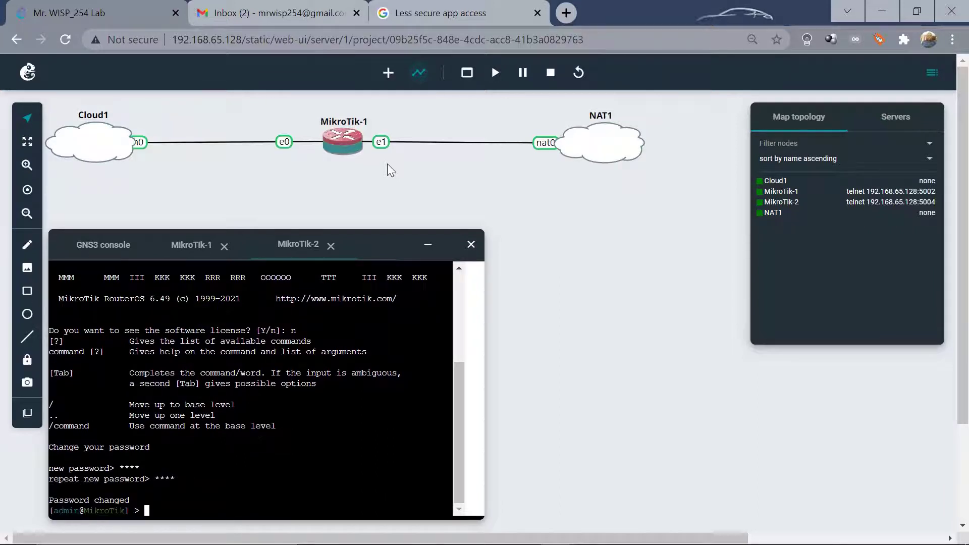
Set MikroTik-2's identity to site1 and enable RoMON with 'tool romon set enabled=yes'.
type("sys")
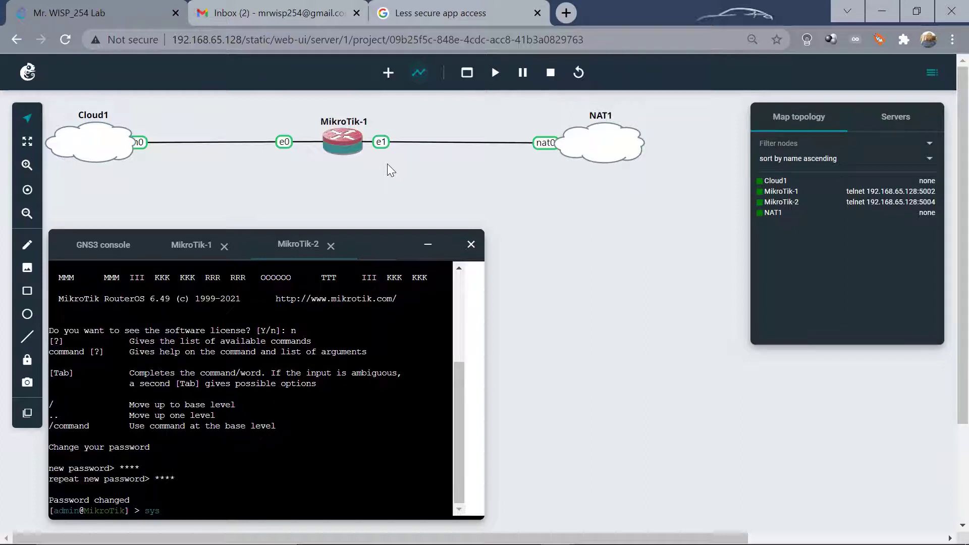
key("Tab")
type("id")
key("Tab")
type("ntity set name=")
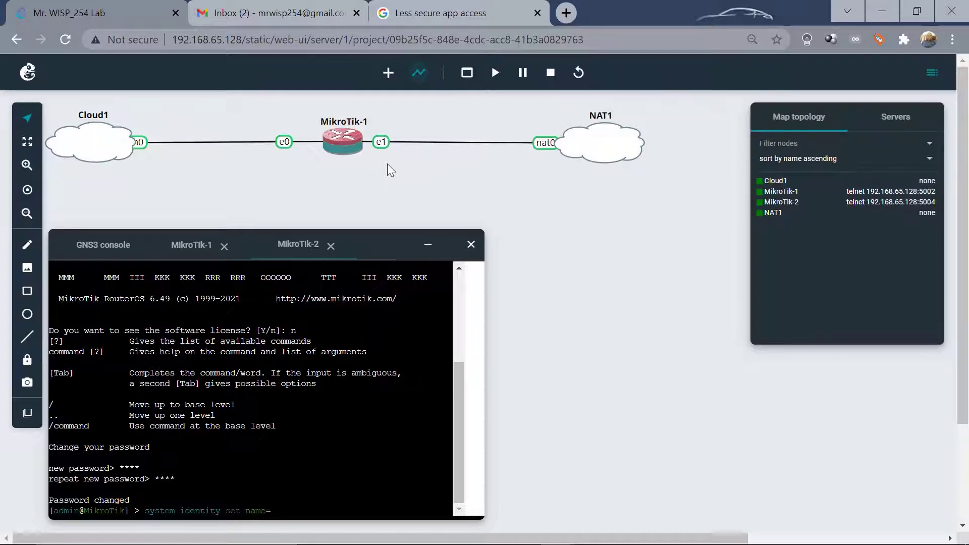
type("site")
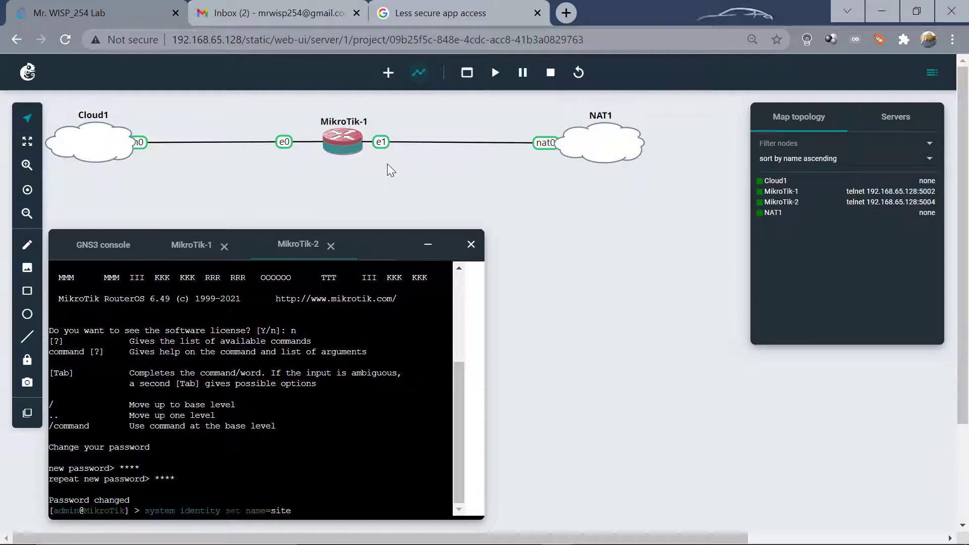
type("1")
key("Return")
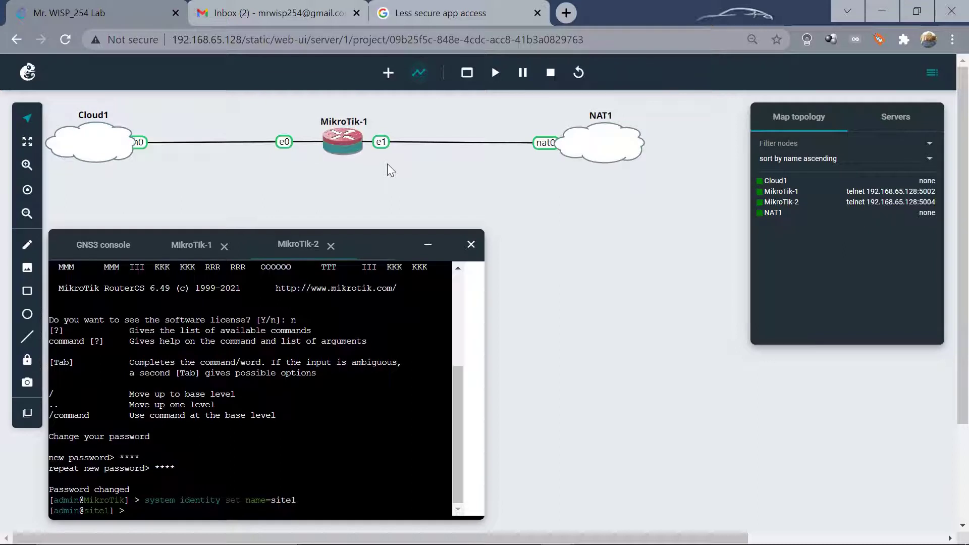
type("tool ")
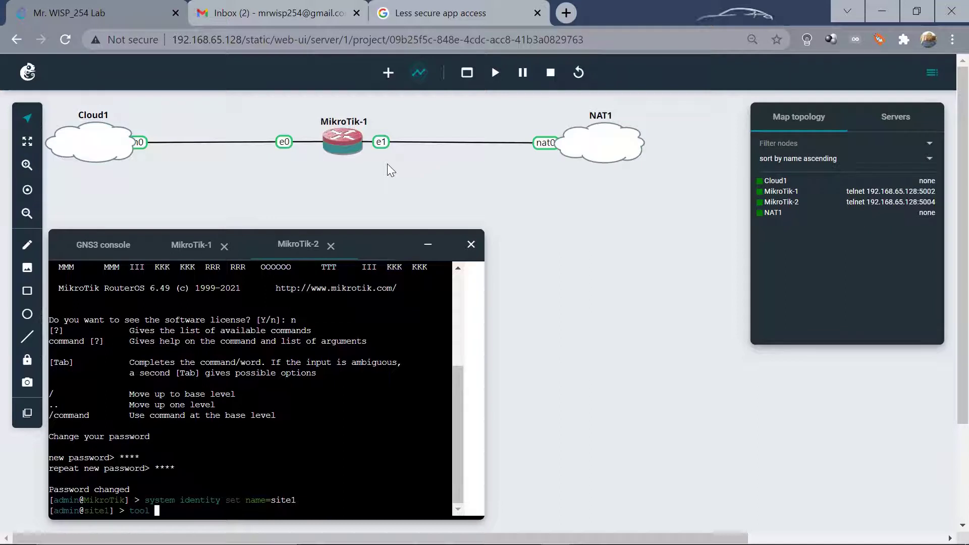
type("ro")
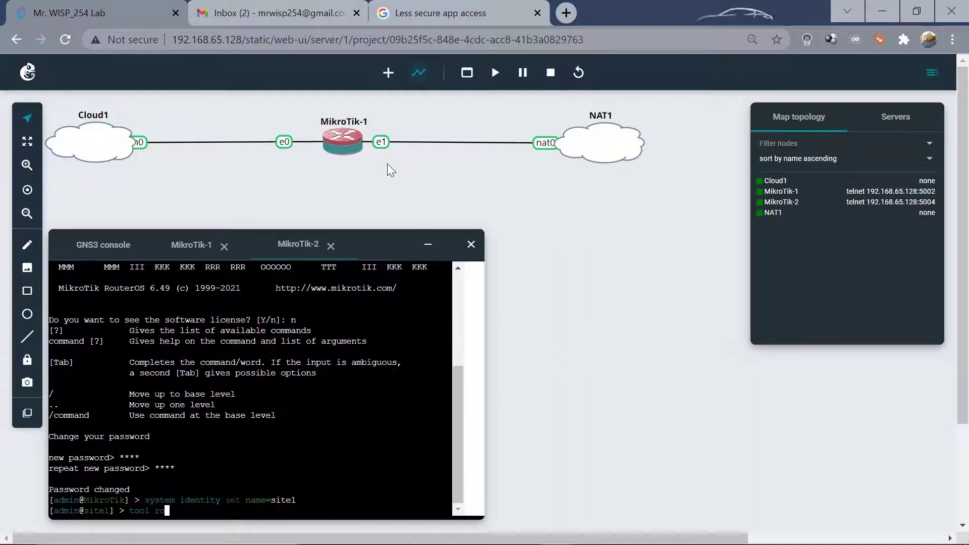
type("mon set enabled=")
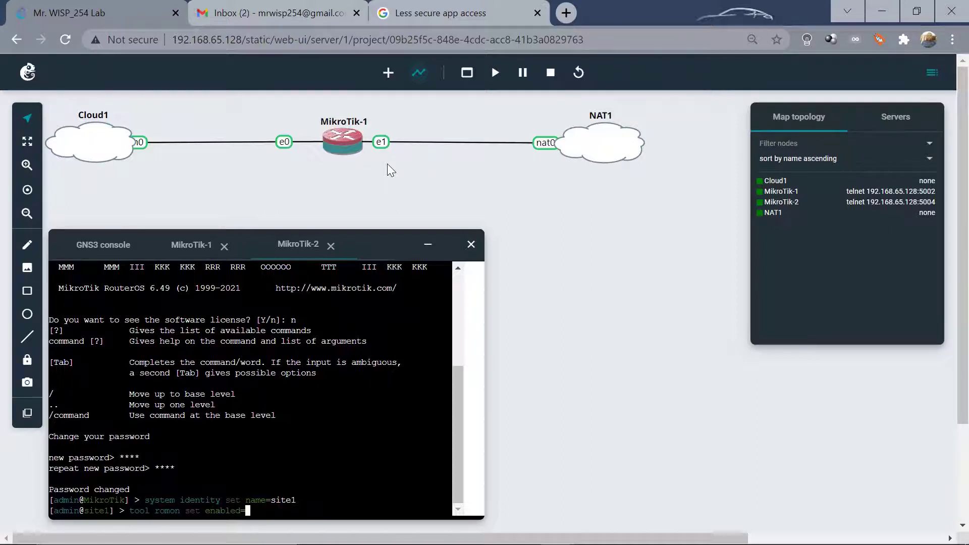
type("yes")
key("Return")
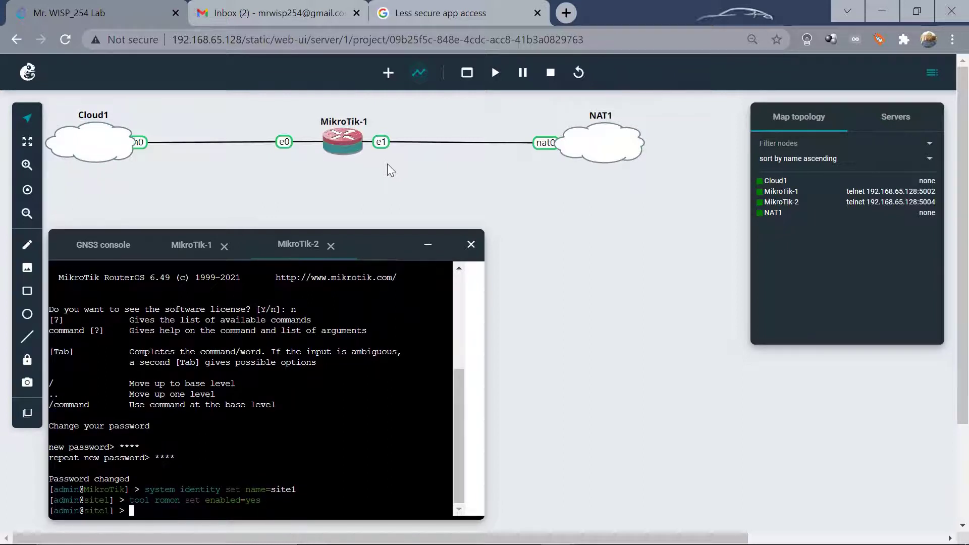
Minimize the console and link MikroTik-2's Ethernet0 to MikroTik-1's Ethernet2.
left_click(427, 247)
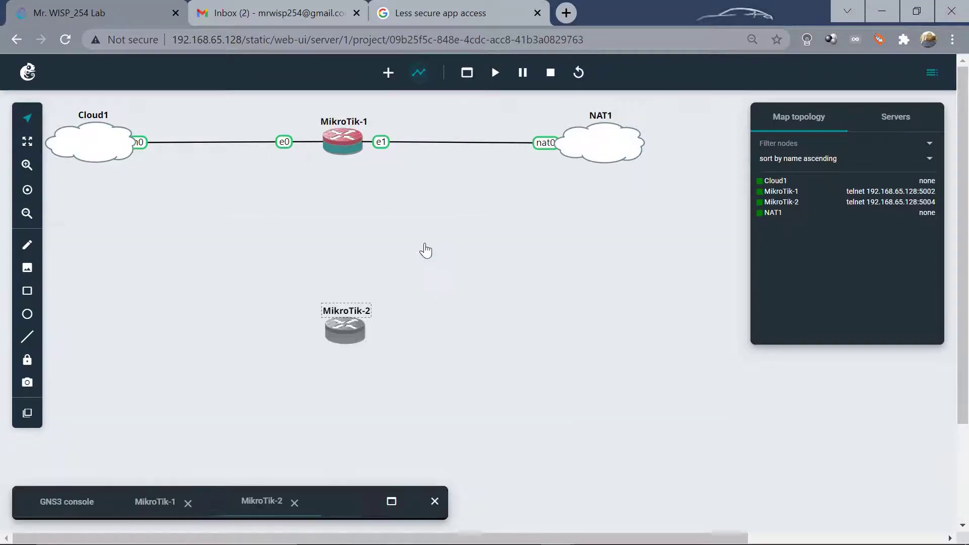
left_click(354, 326)
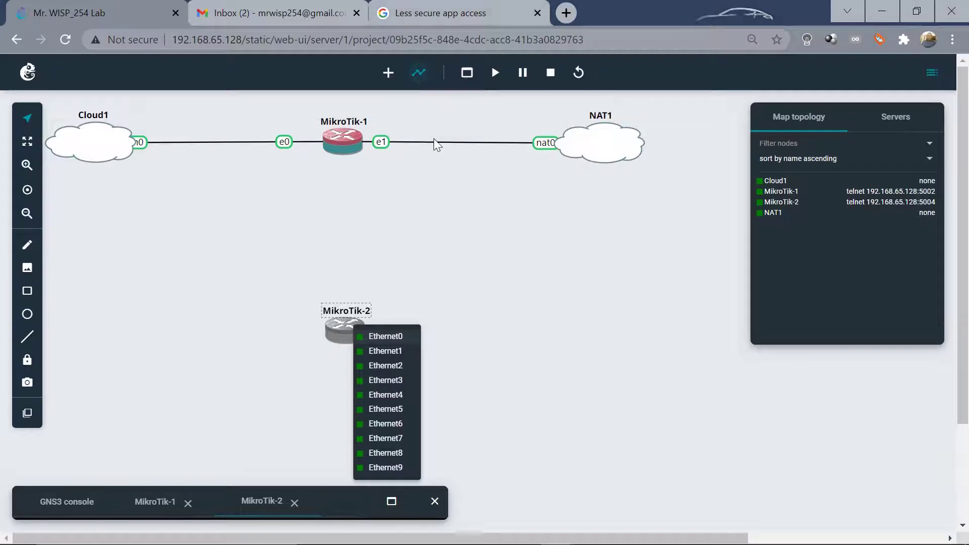
left_click(374, 338)
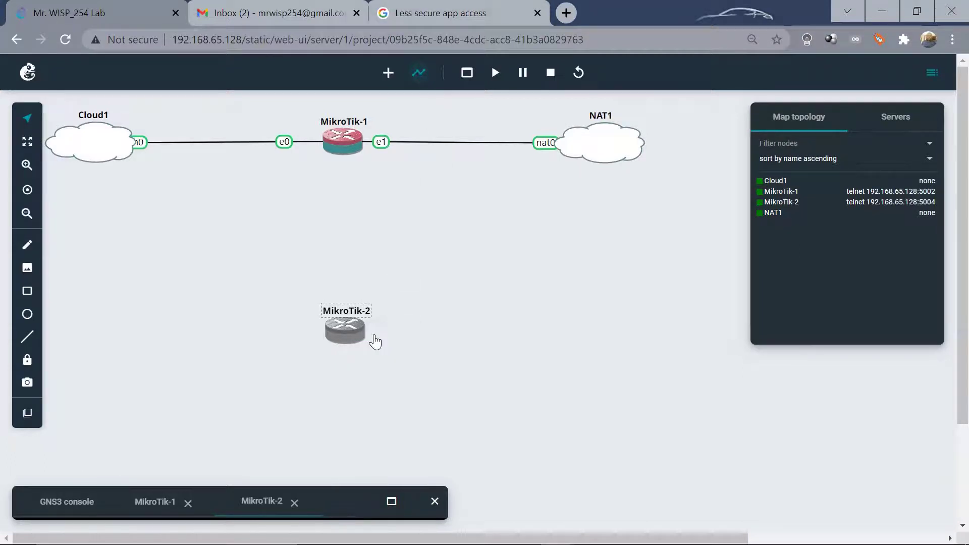
left_click(345, 145)
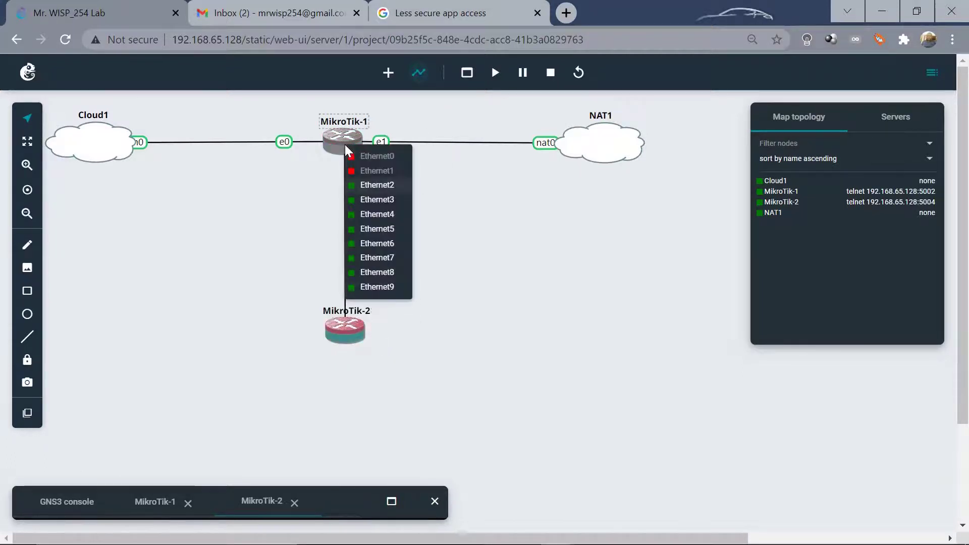
left_click(376, 185)
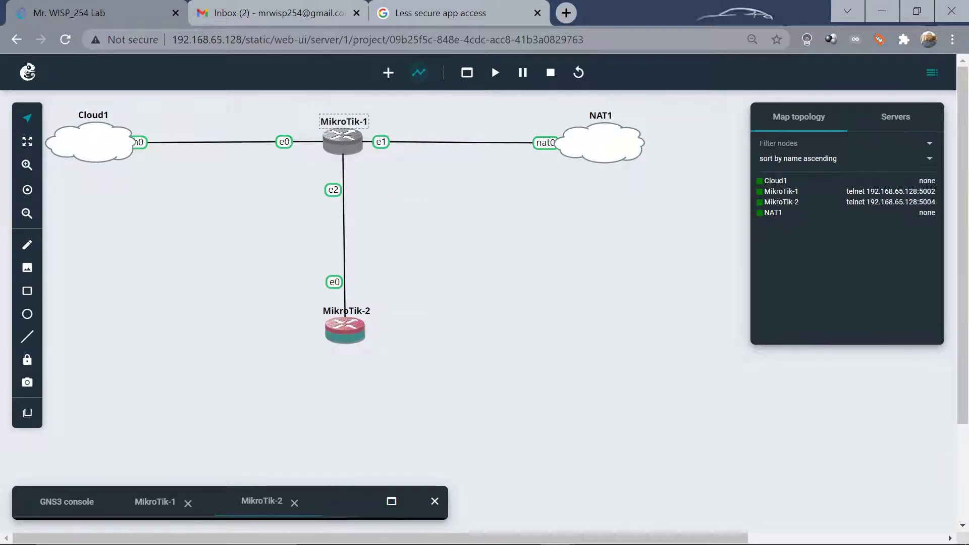
Start a new RoMON WinBox login and connect to the site1 neighbor 0C:DC:6C:2C:00:09.
mouse_move(423, 536)
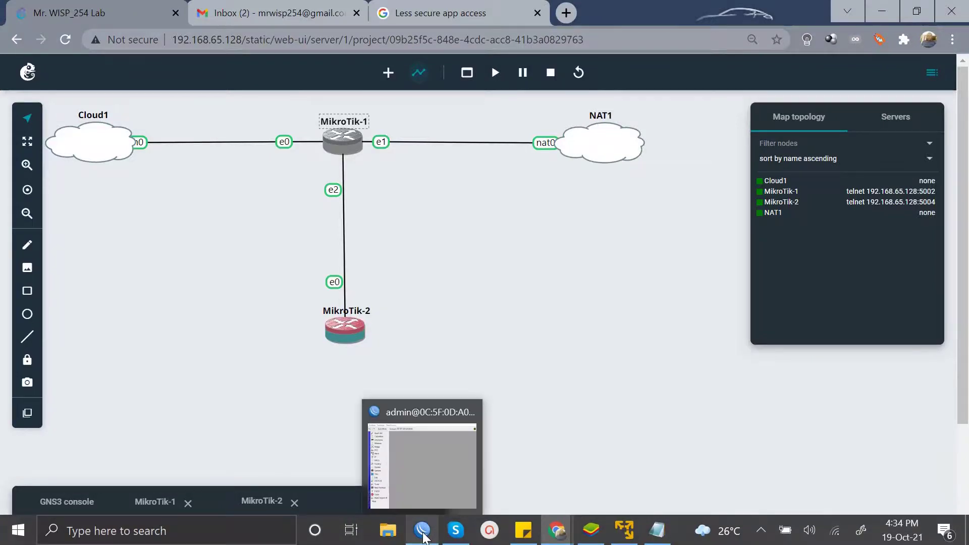
left_click(421, 485)
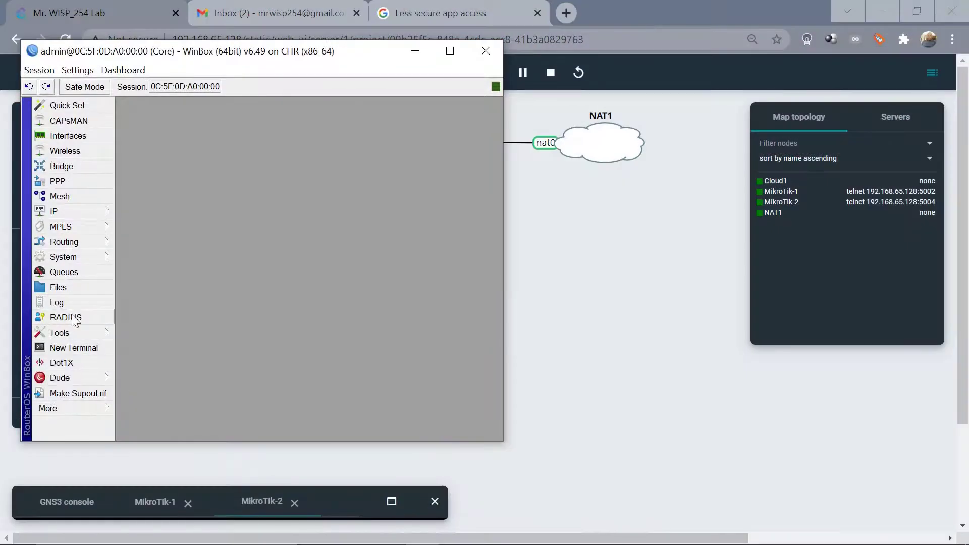
left_click(47, 408)
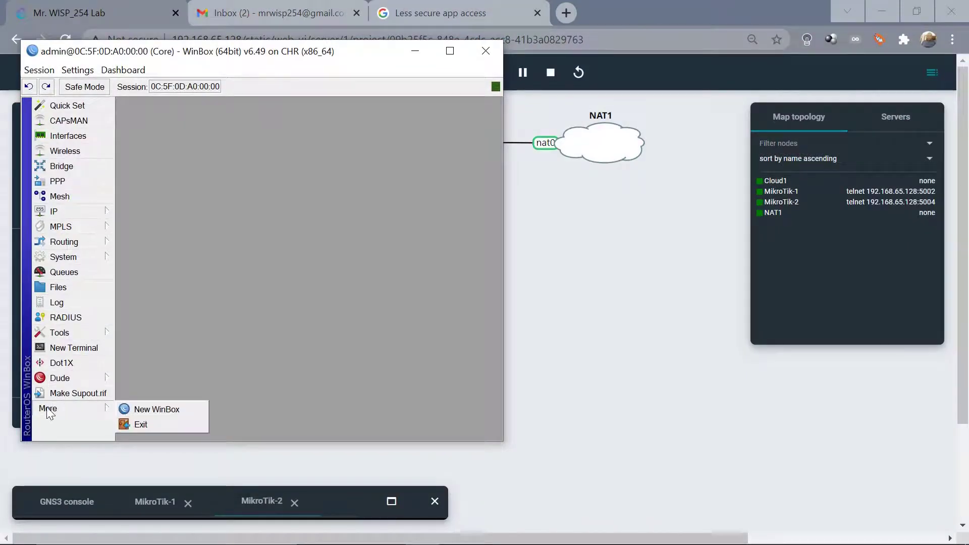
left_click(138, 408)
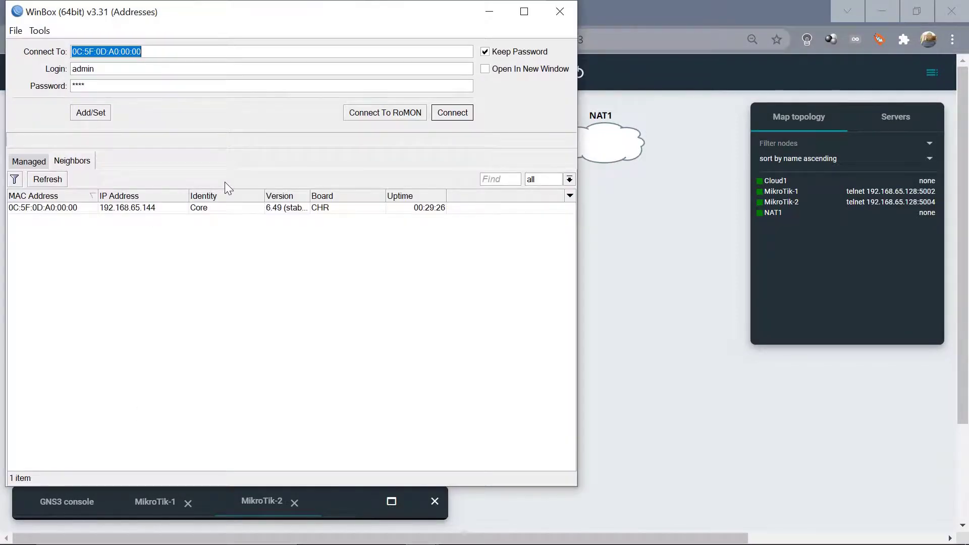
left_click(387, 113)
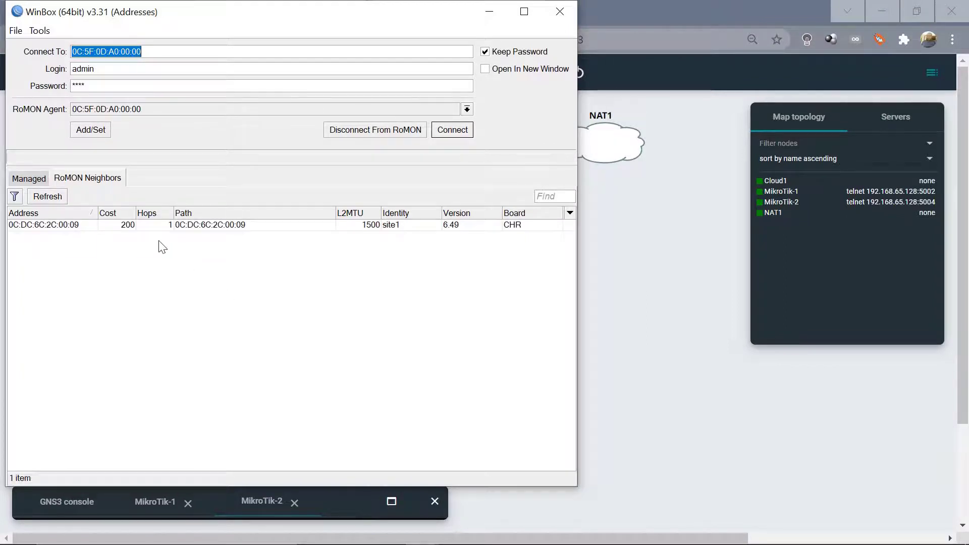
left_click(51, 226)
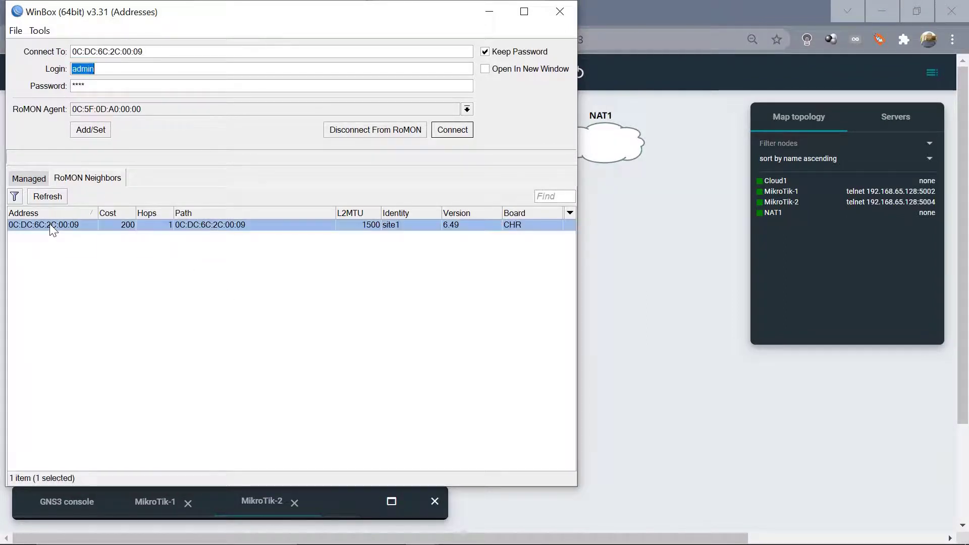
left_click(443, 135)
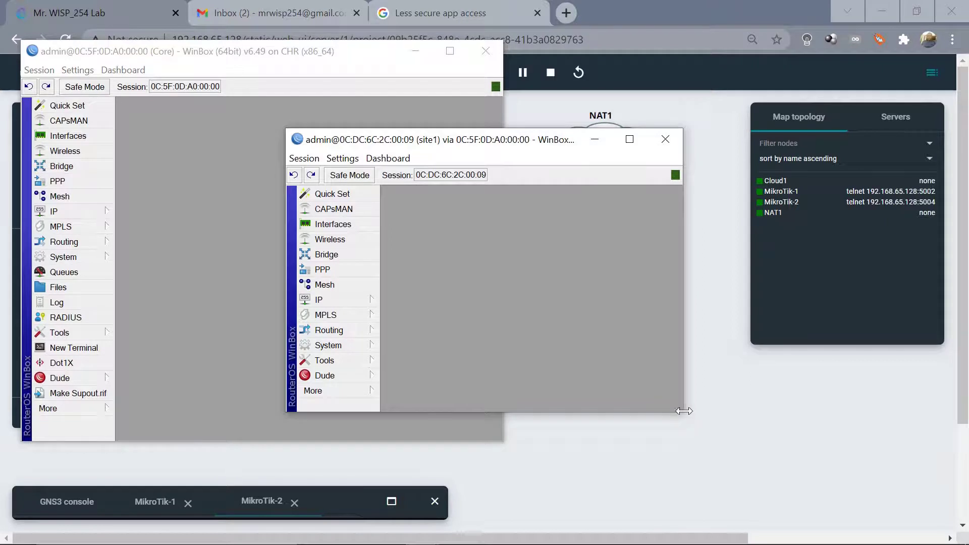
Enlarge the site1 window and check its IP > DHCP Server list.
left_click_drag(682, 413, 700, 472)
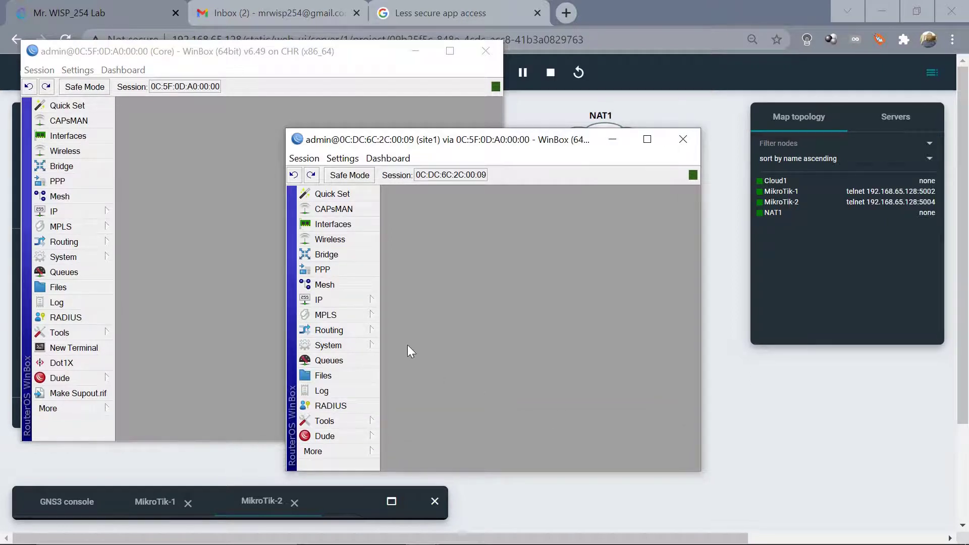
left_click(326, 302)
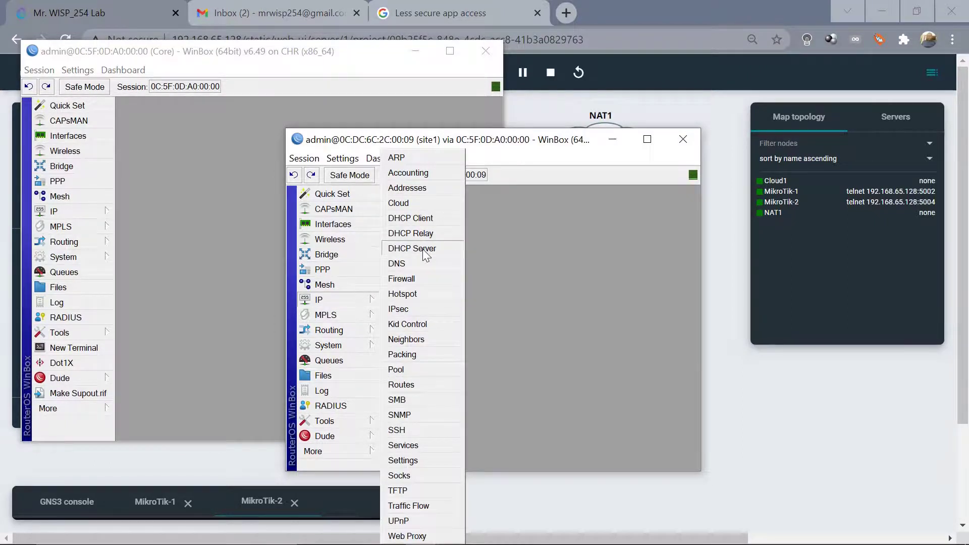
left_click(424, 251)
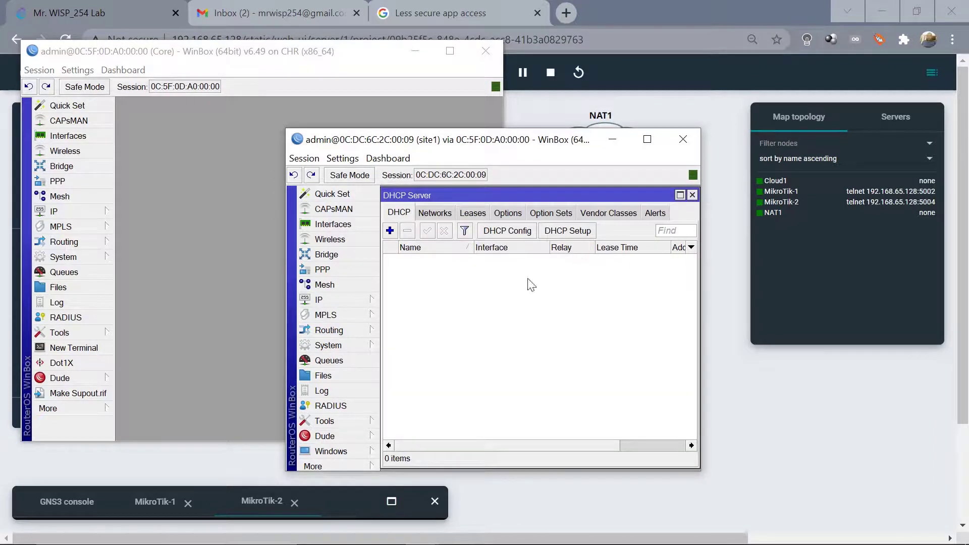
left_click(320, 302)
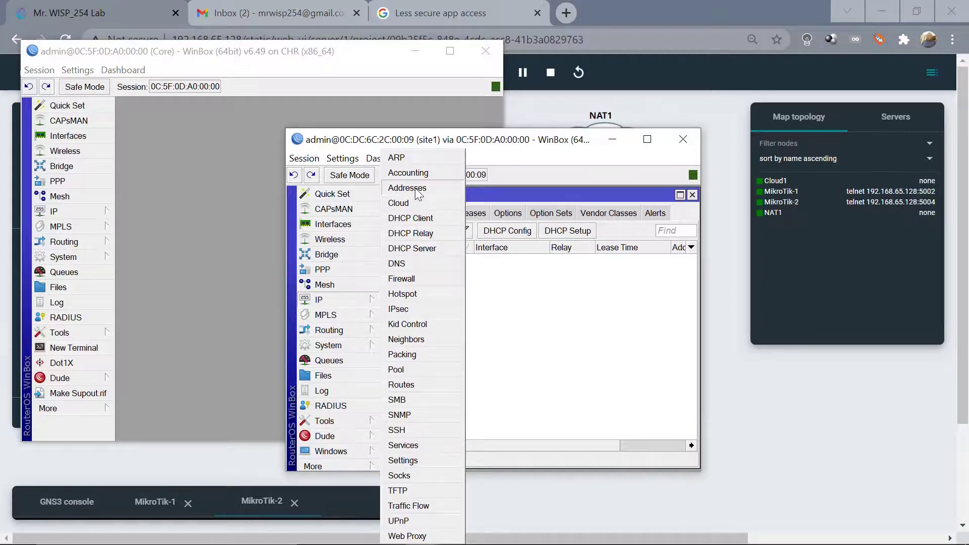
Bring the GNS3 topology forward and glance at MikroTik-2's interface list.
left_click(768, 411)
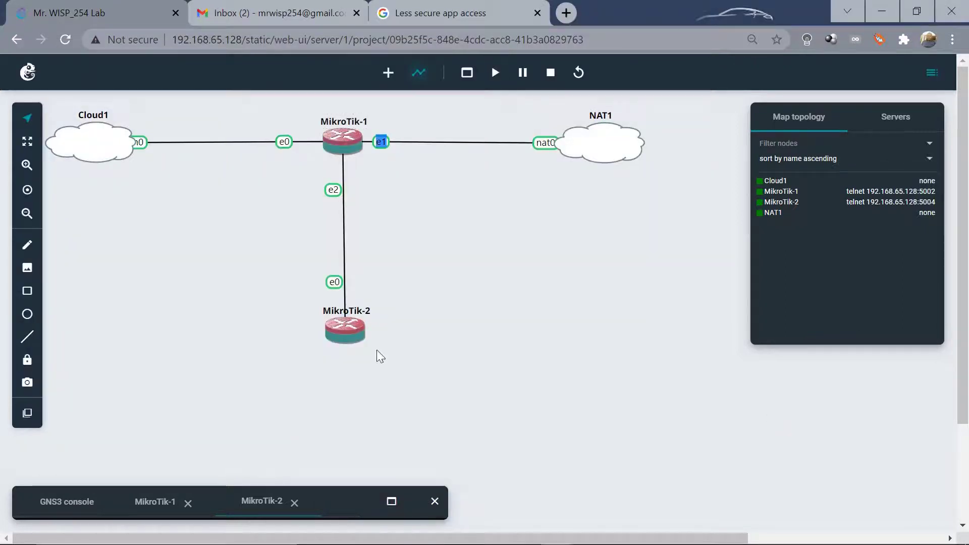
left_click(351, 332)
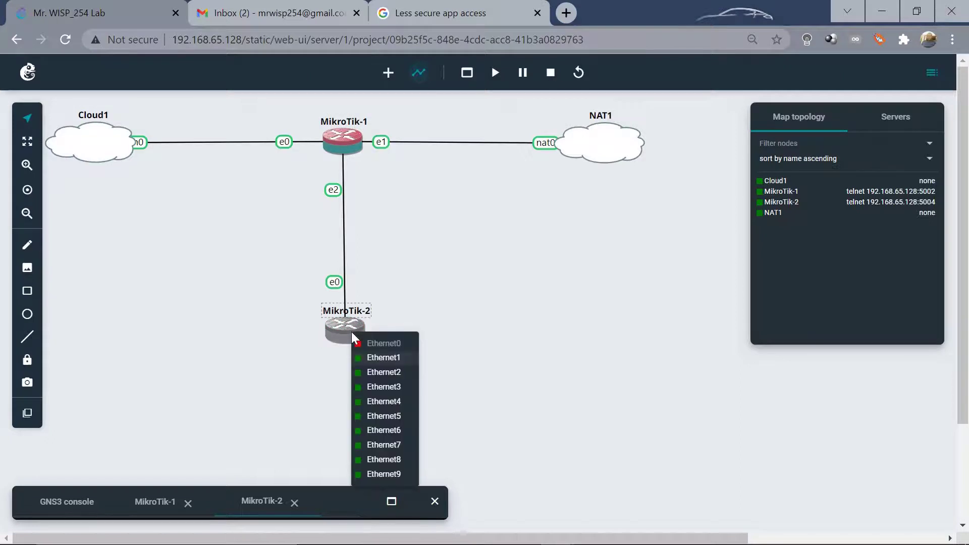
left_click(513, 366)
Add IP address 172.20.30.1/24 on ether1 to site1 and close the address list.
mouse_move(352, 540)
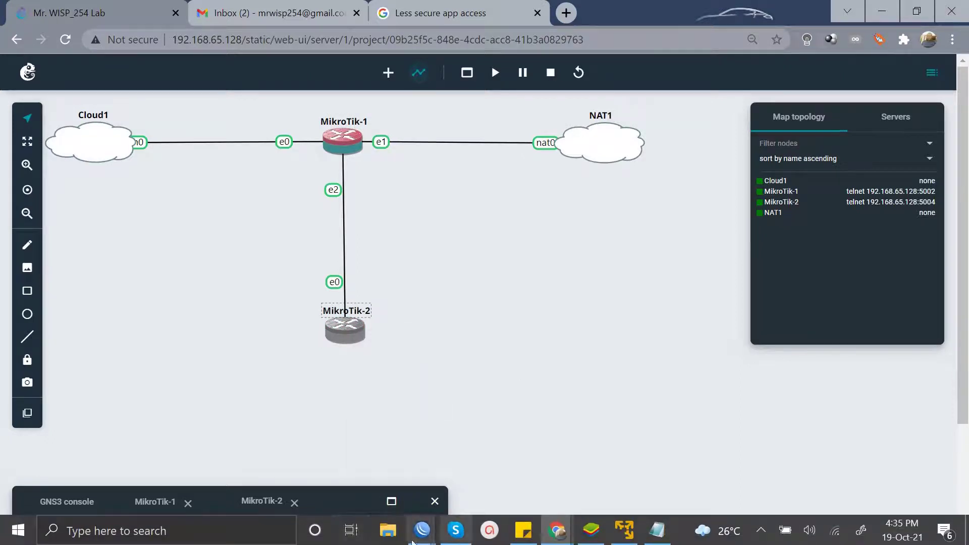
mouse_move(419, 536)
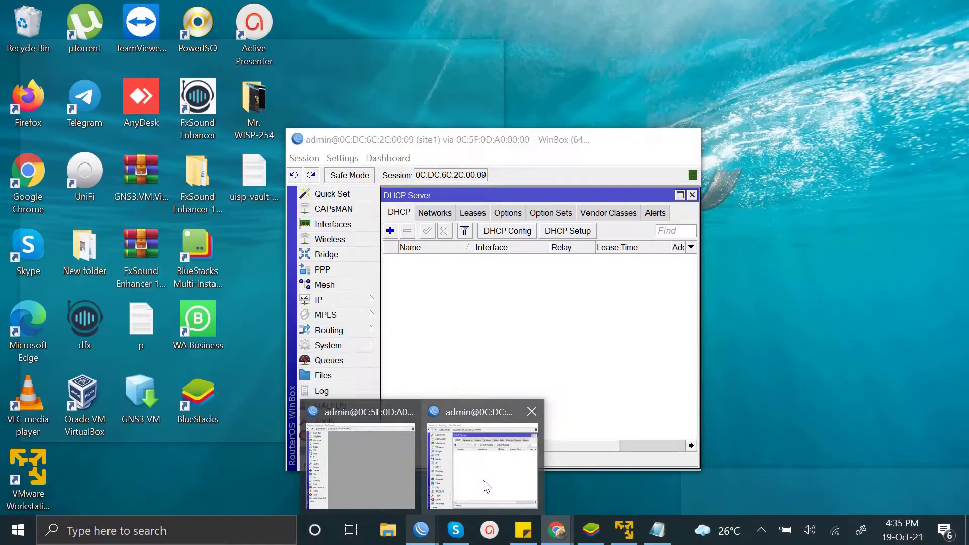
left_click(485, 484)
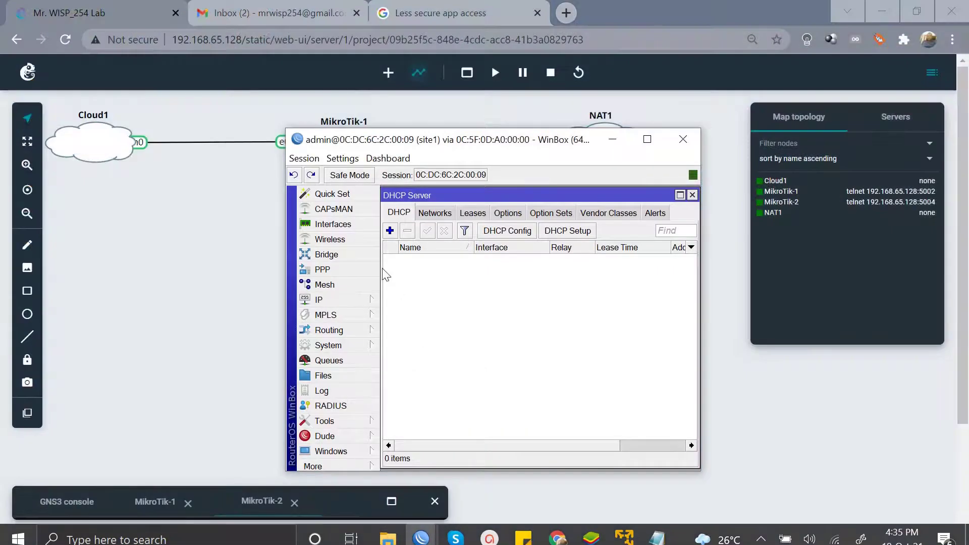
left_click(329, 299)
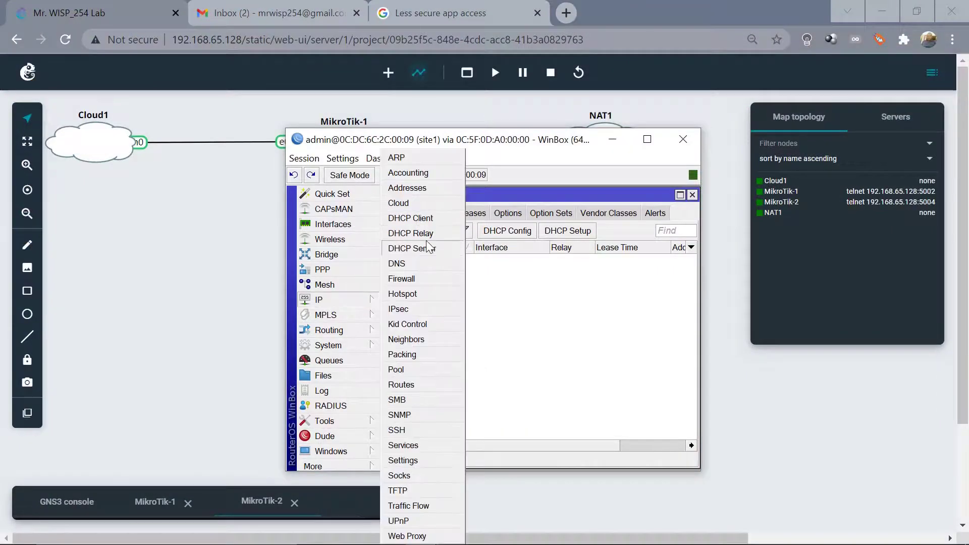
left_click(418, 192)
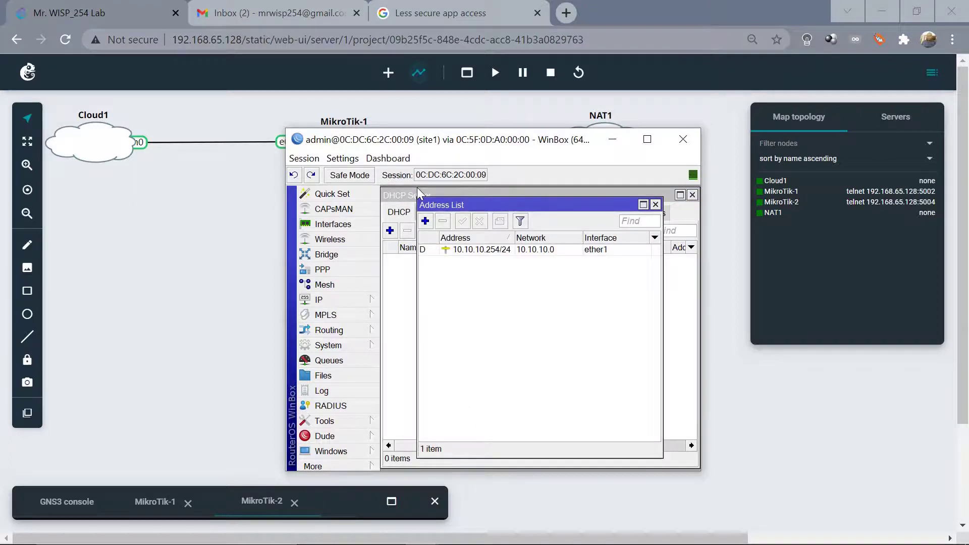
left_click(425, 222)
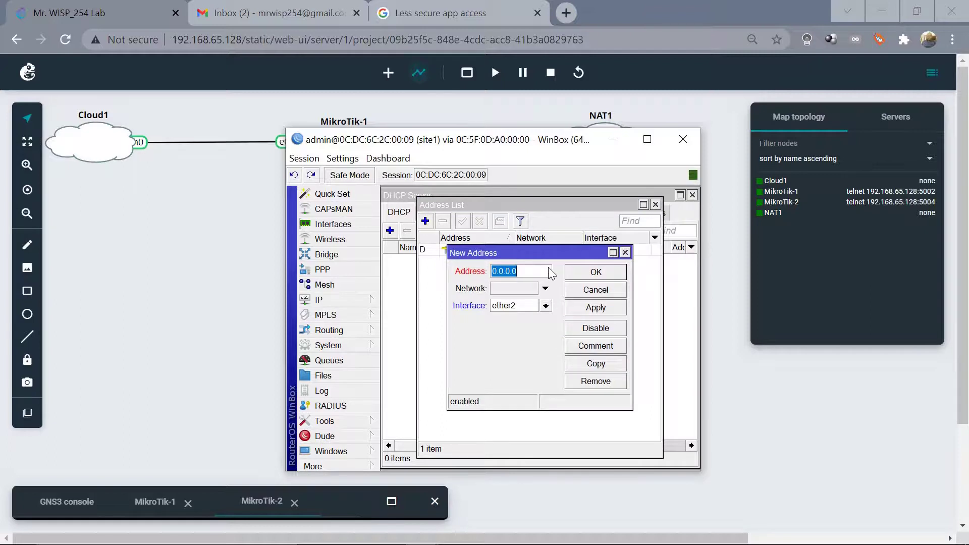
type("172.20.3")
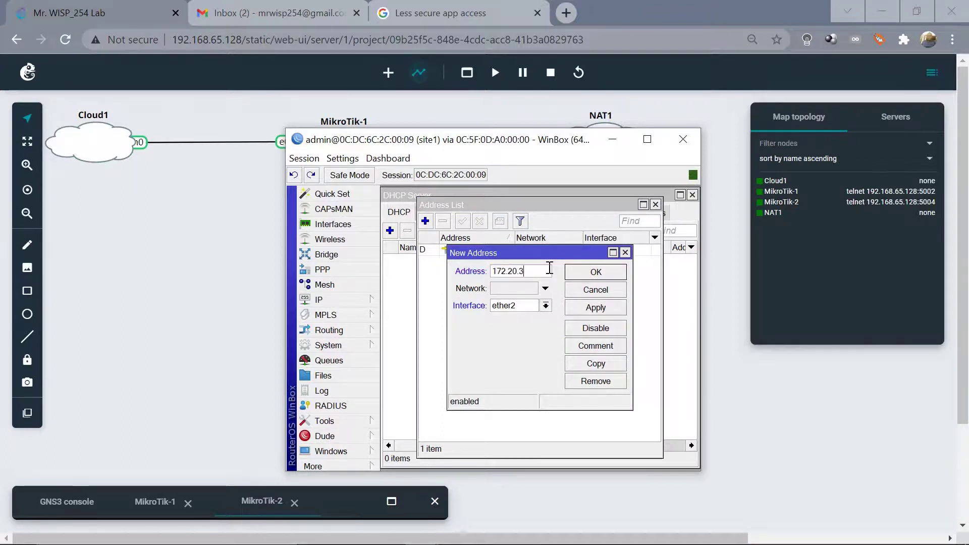
type("0.1/24")
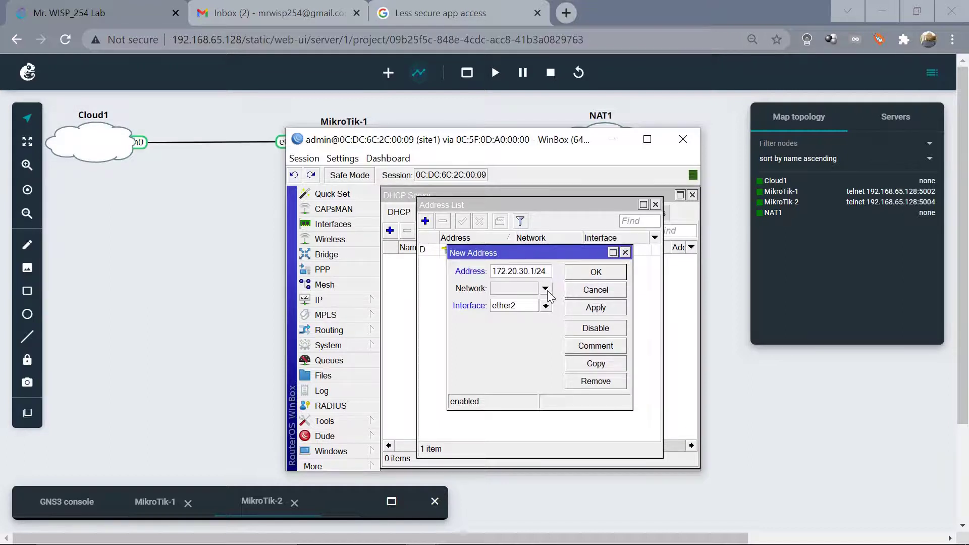
left_click(545, 305)
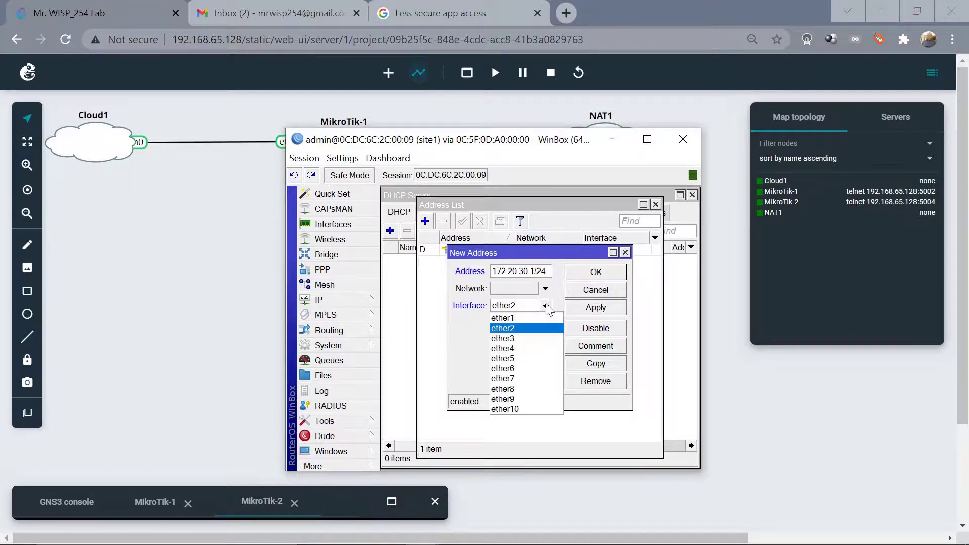
left_click(522, 318)
left_click(607, 309)
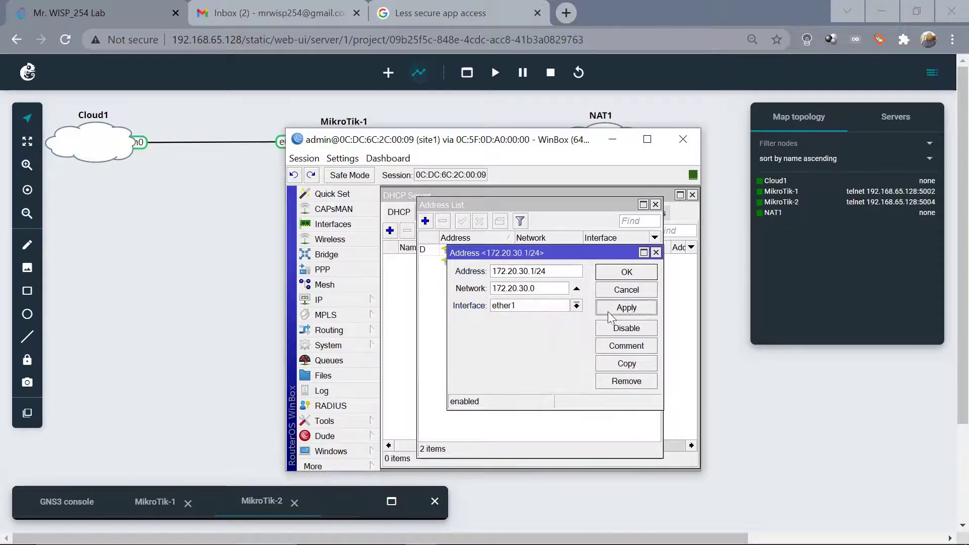
left_click(625, 273)
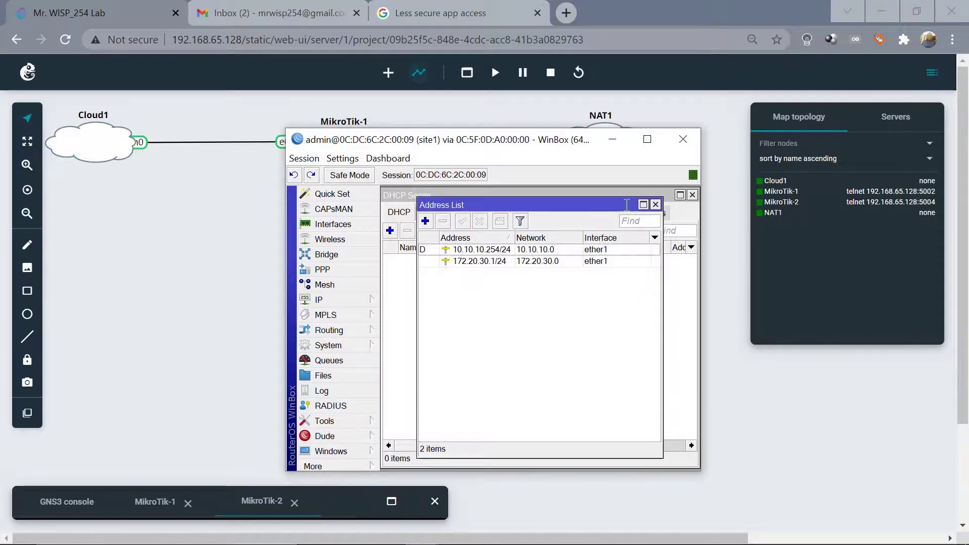
left_click(656, 203)
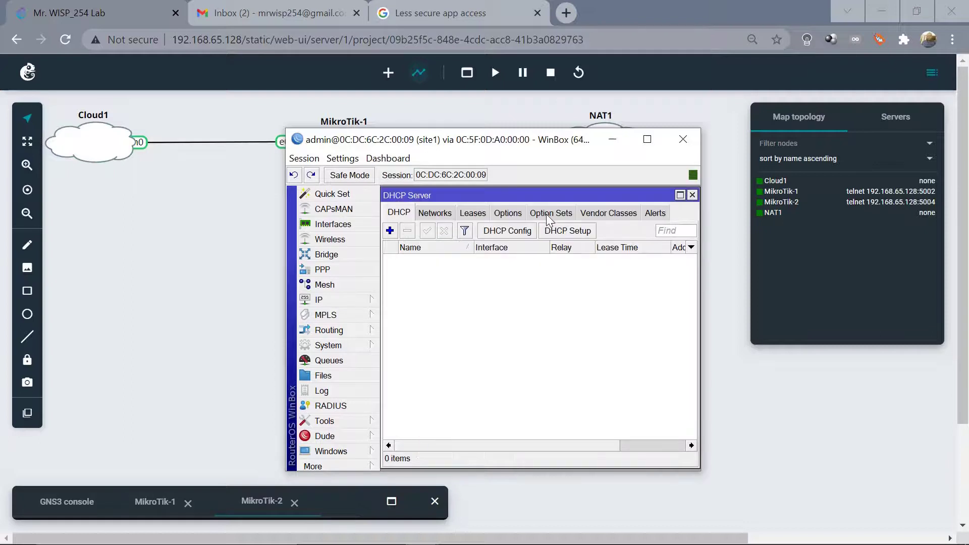
Run DHCP Setup on ether1 with address space 172.20.30.0/24.
left_click(572, 233)
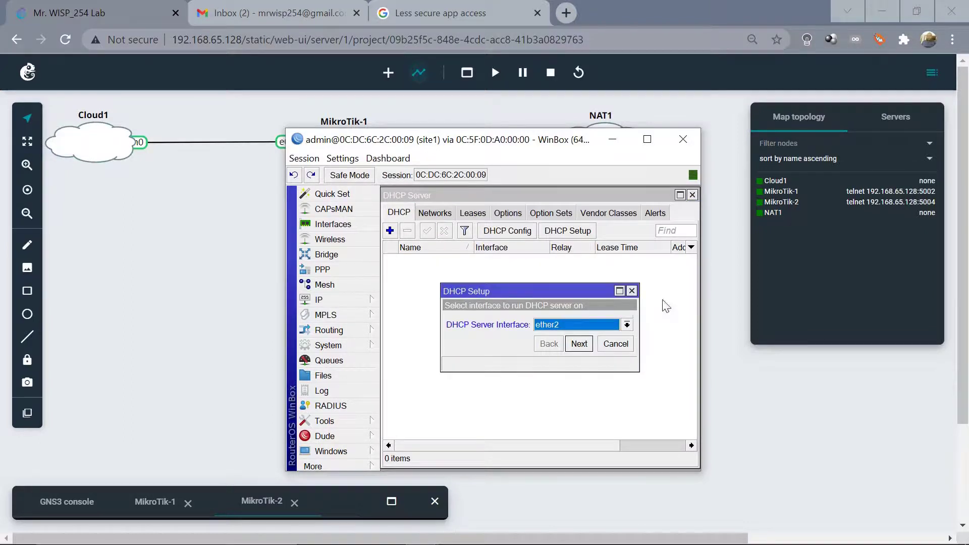
left_click(627, 325)
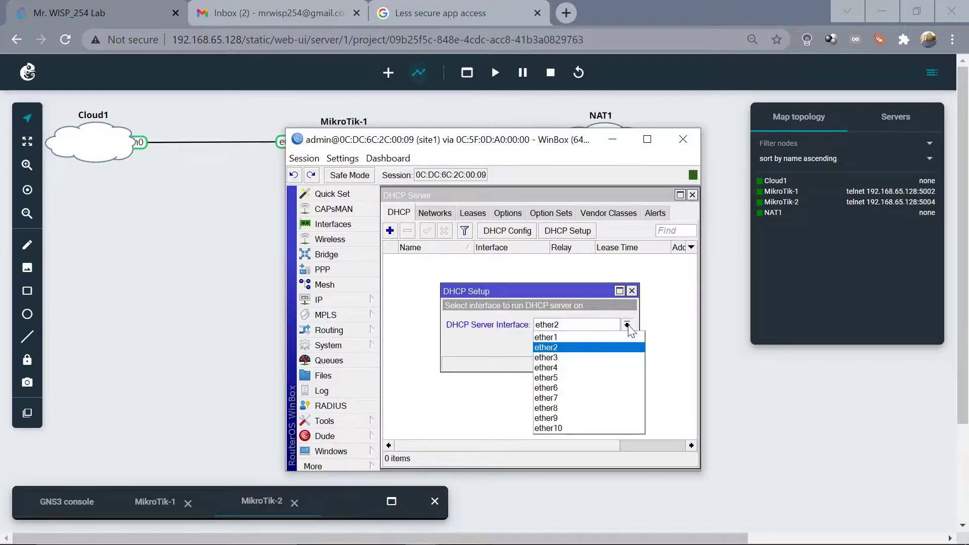
left_click(562, 339)
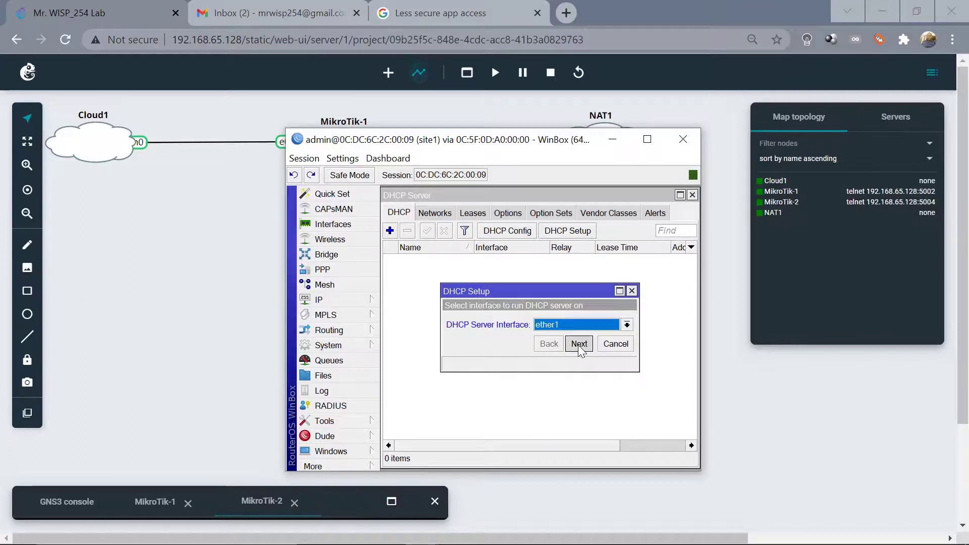
left_click(579, 346)
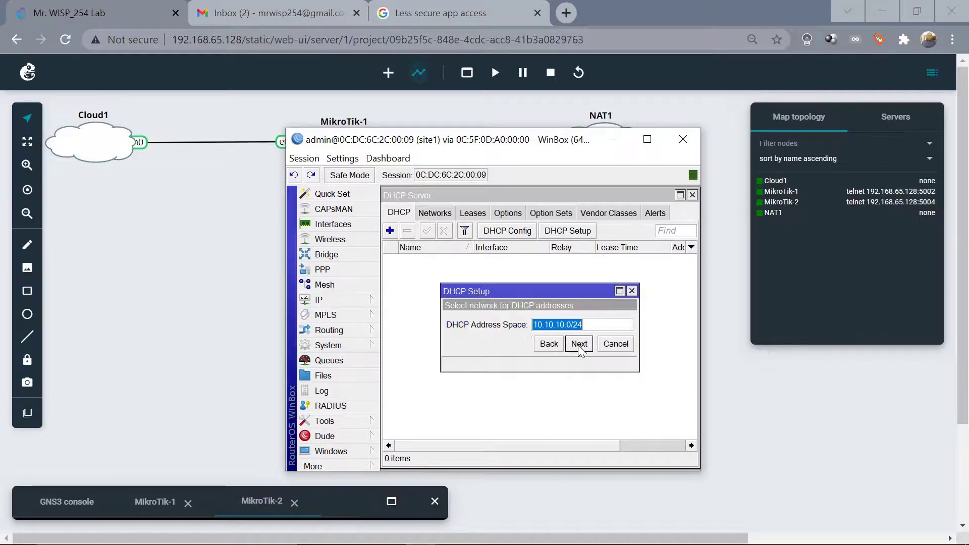
left_click(543, 324)
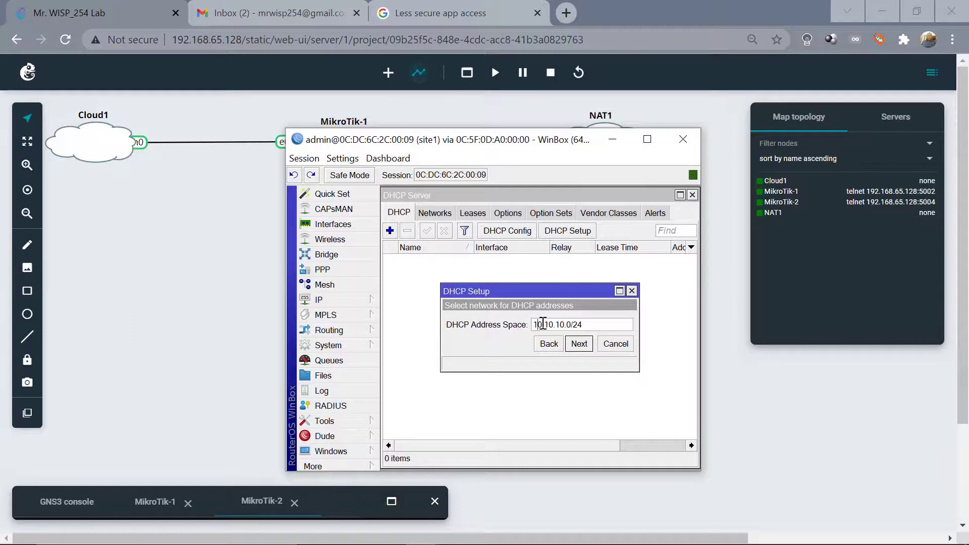
key("shift+Right")
key("shift+Right")
key("shift+Right")
key("shift+Right")
key("shift+Right")
key("shift+Right")
key("shift+Right")
key("shift+Right")
type("172.20")
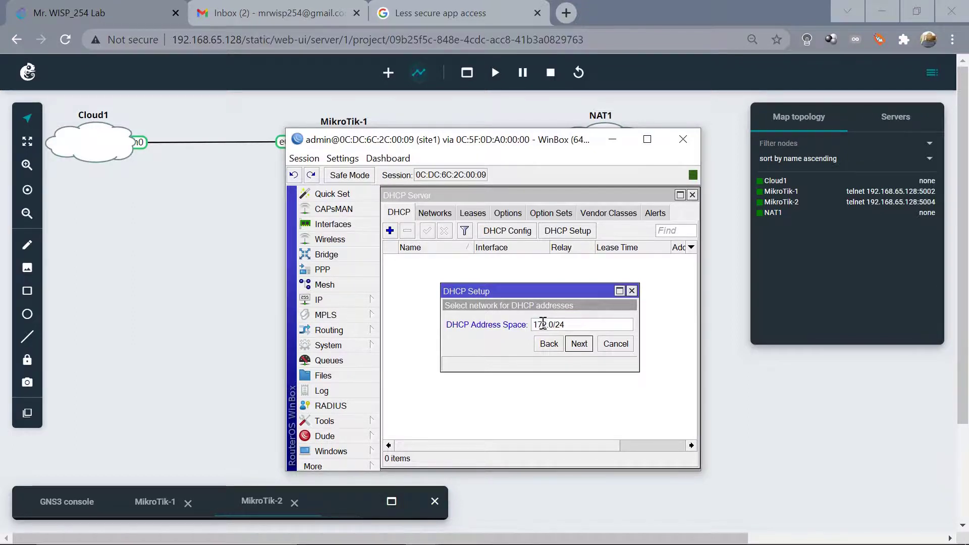
type(".30")
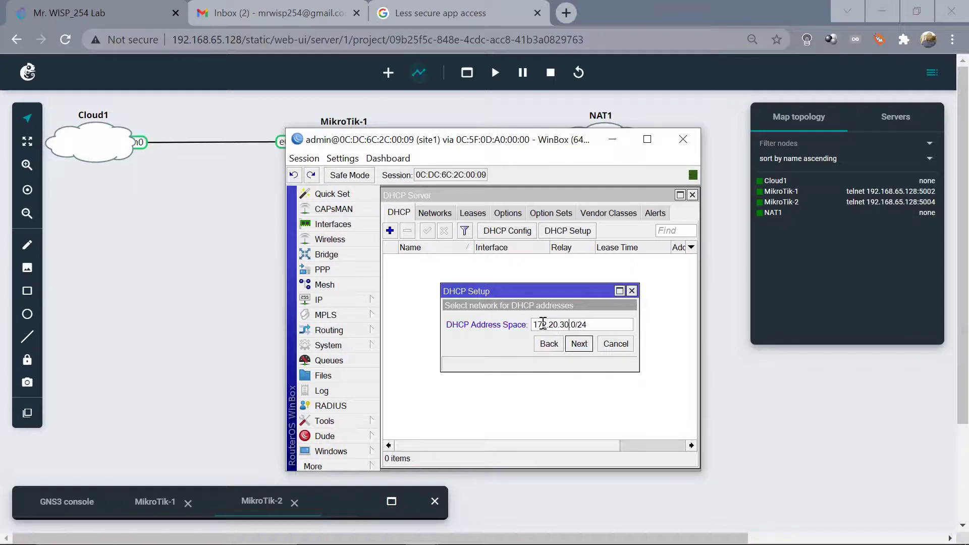
left_click(582, 346)
Accept gateway 172.20.30.1, DNS 8.8.8.8 and the lease time to create dhcp1.
left_click(582, 345)
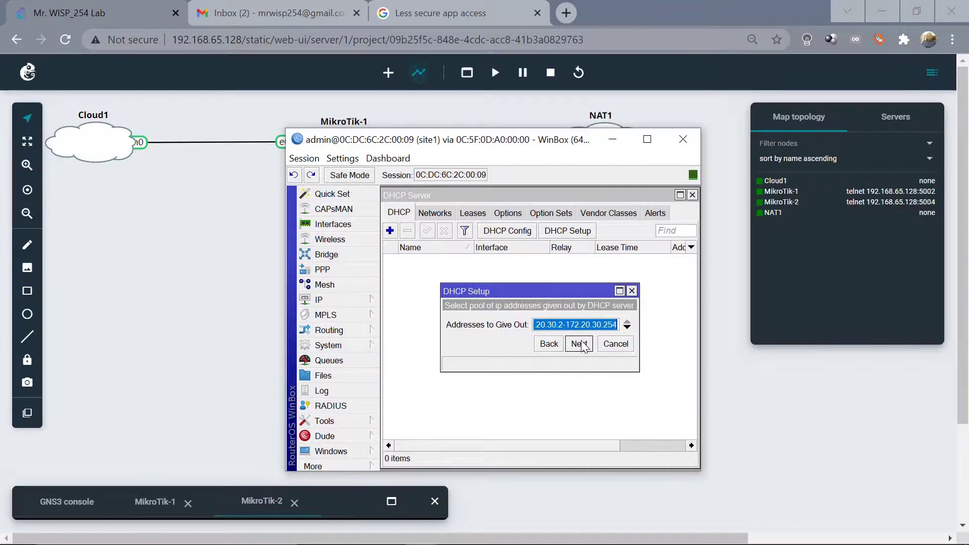
left_click(582, 345)
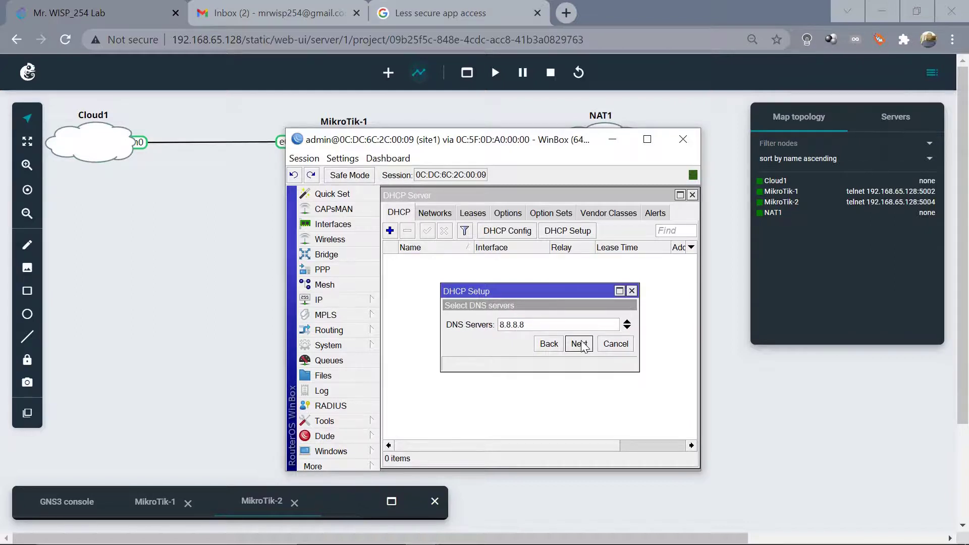
left_click(582, 346)
left_click(582, 345)
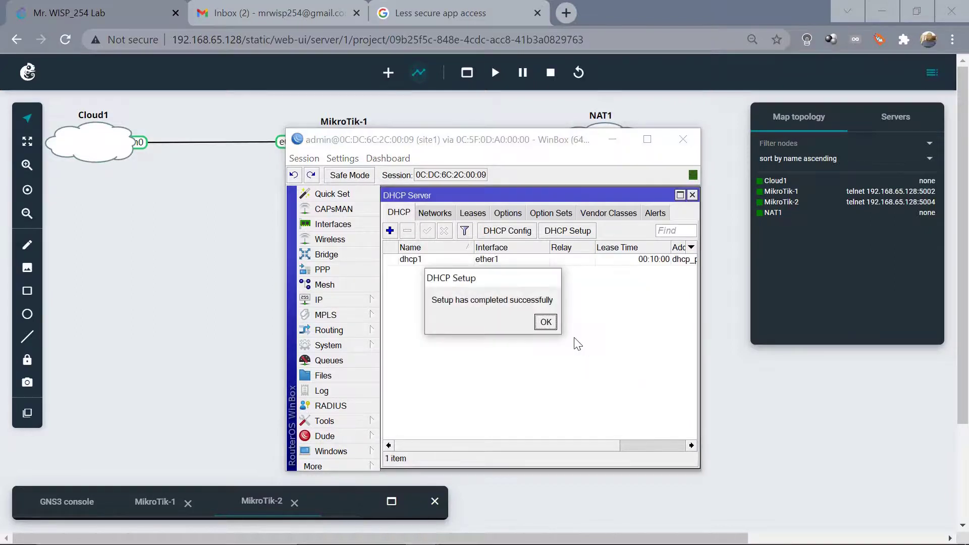
left_click(545, 323)
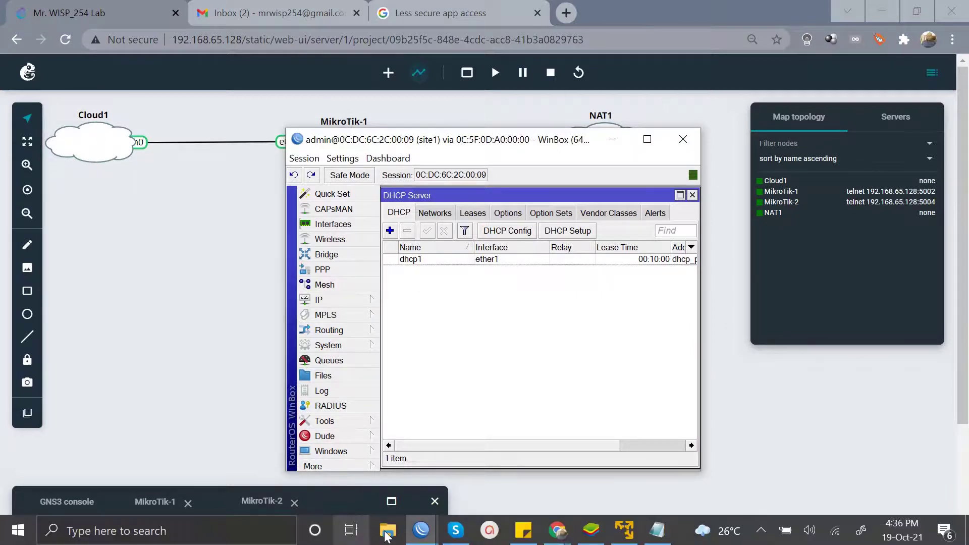
mouse_move(422, 538)
left_click(350, 452)
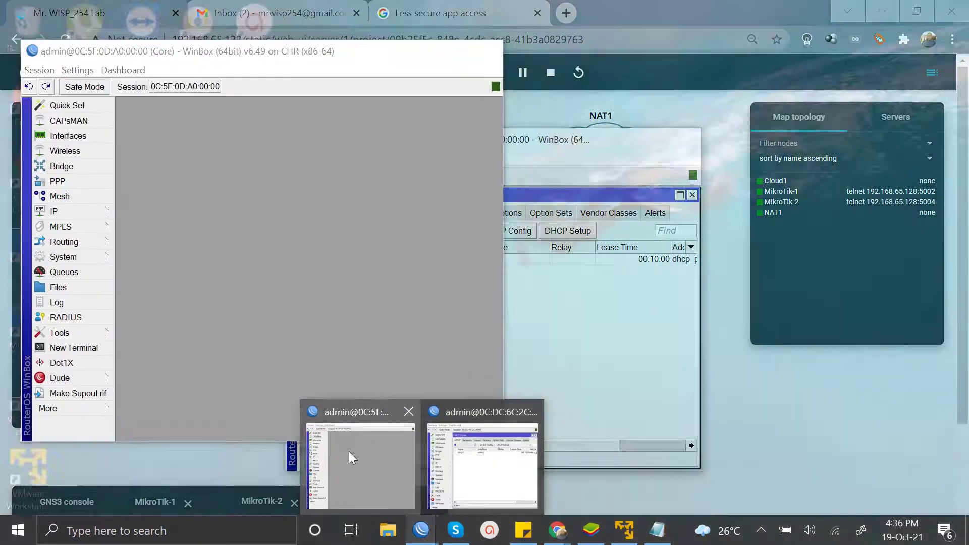
left_click(62, 302)
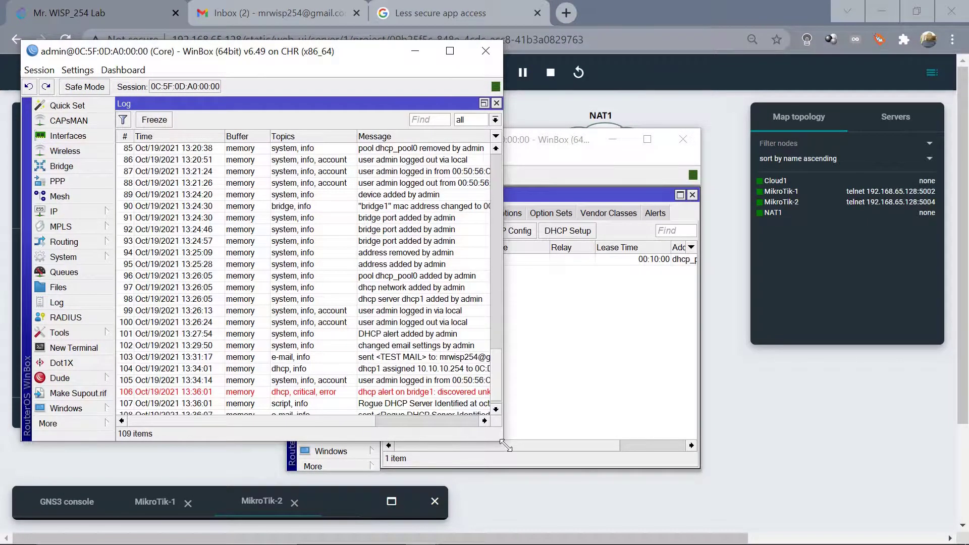
left_click_drag(505, 445, 664, 477)
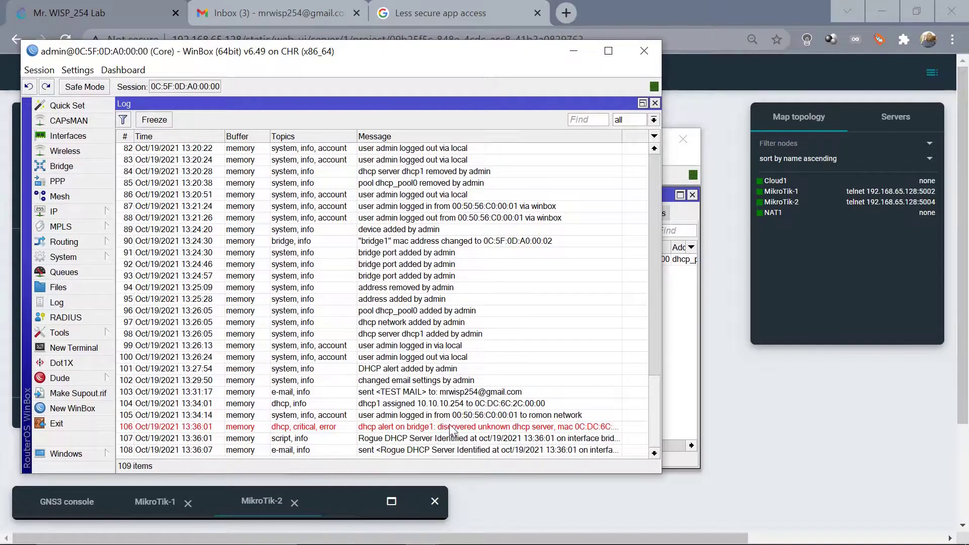
left_click(375, 451)
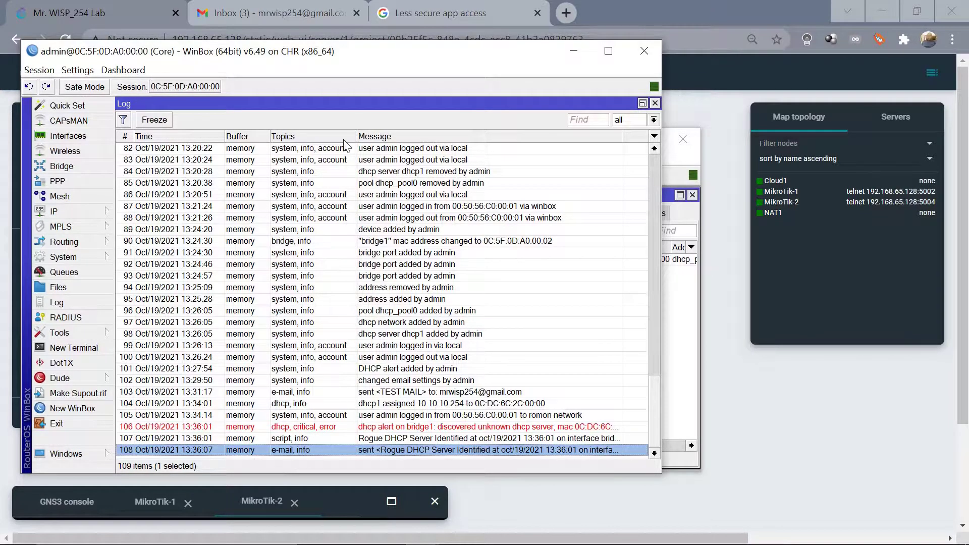
left_click(259, 11)
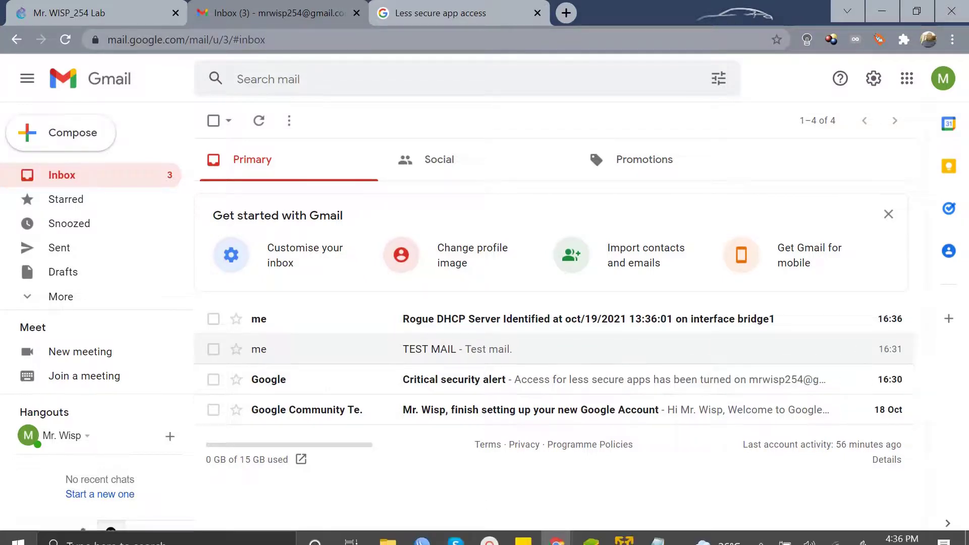
Return from Gmail to the Core router's WinBox log window.
mouse_move(477, 543)
mouse_move(419, 538)
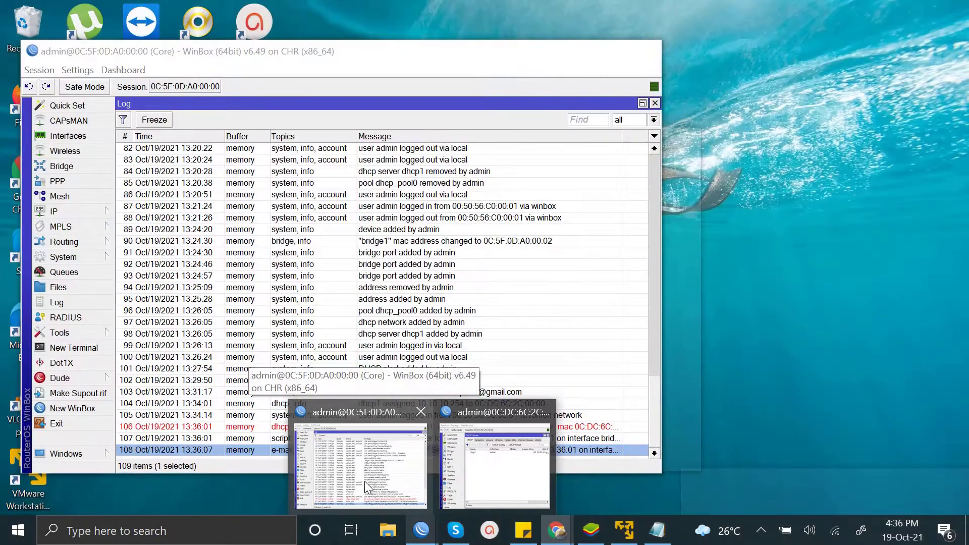
left_click(365, 482)
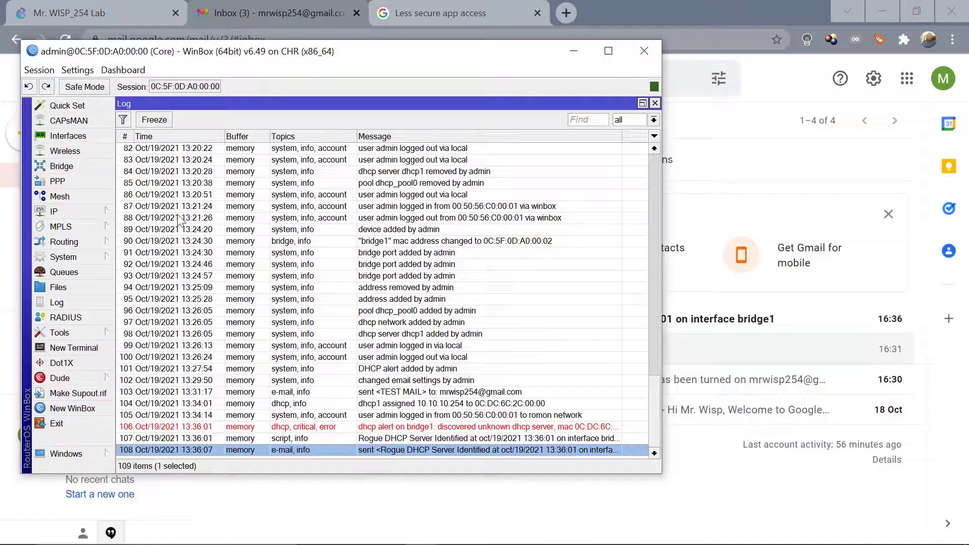
Close the log, open the bridge1 port list, and set ether3's horizon to 1.
left_click(655, 103)
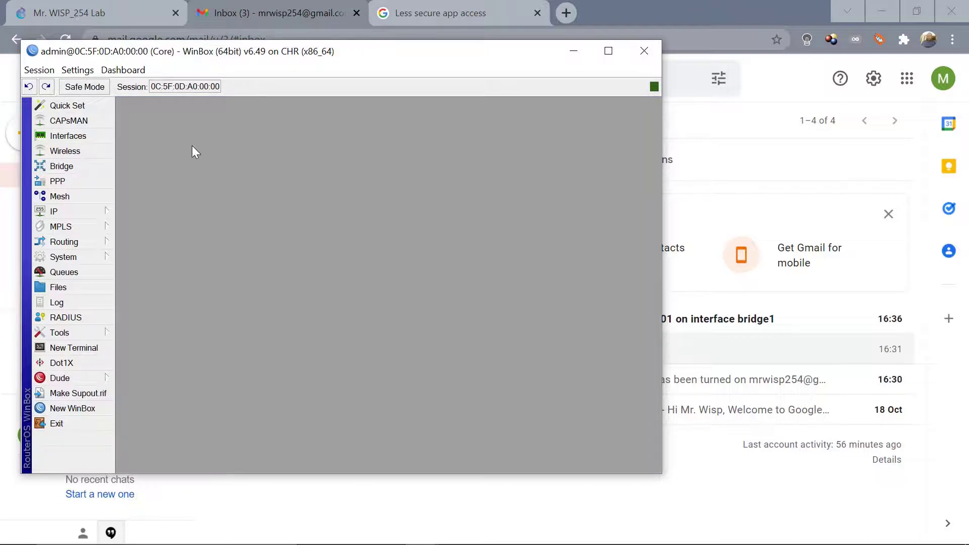
left_click(67, 137)
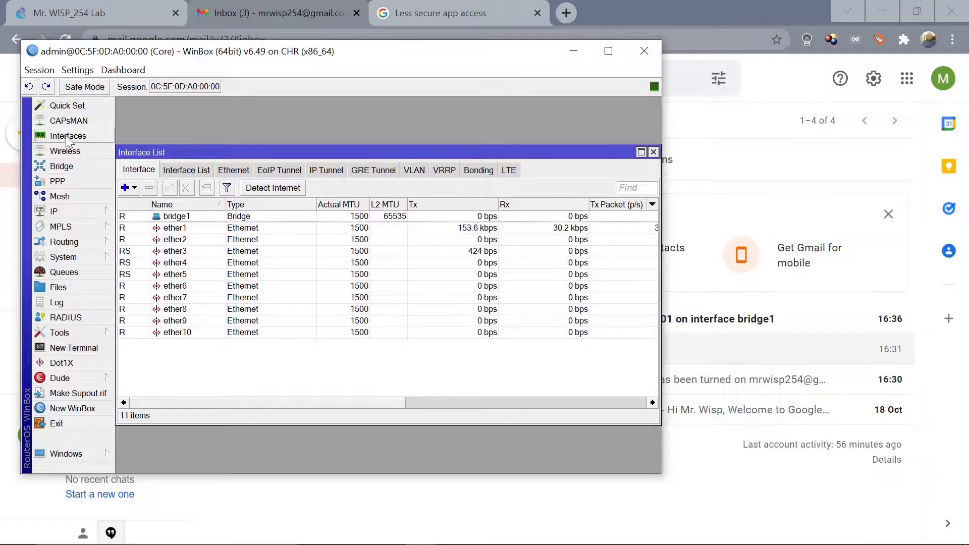
left_click(66, 169)
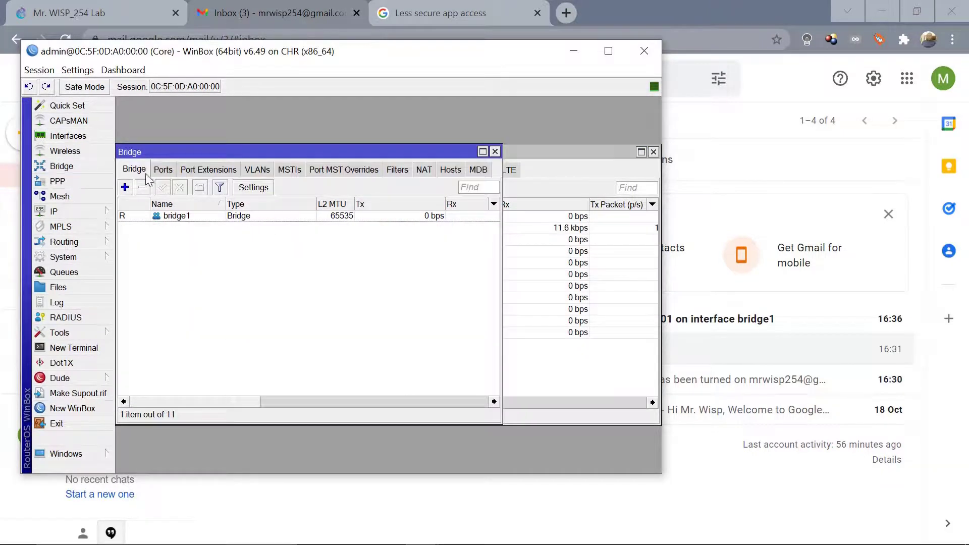
left_click(163, 171)
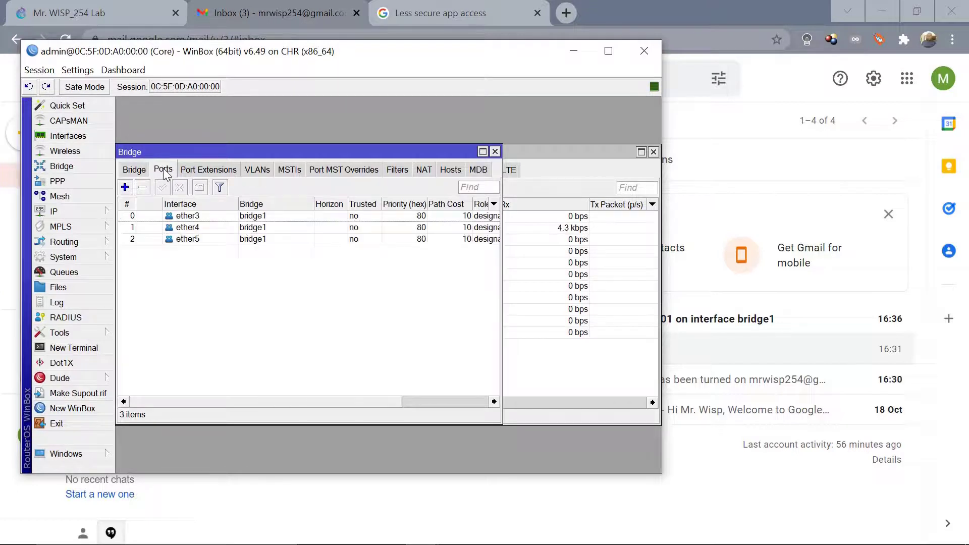
double_click(276, 216)
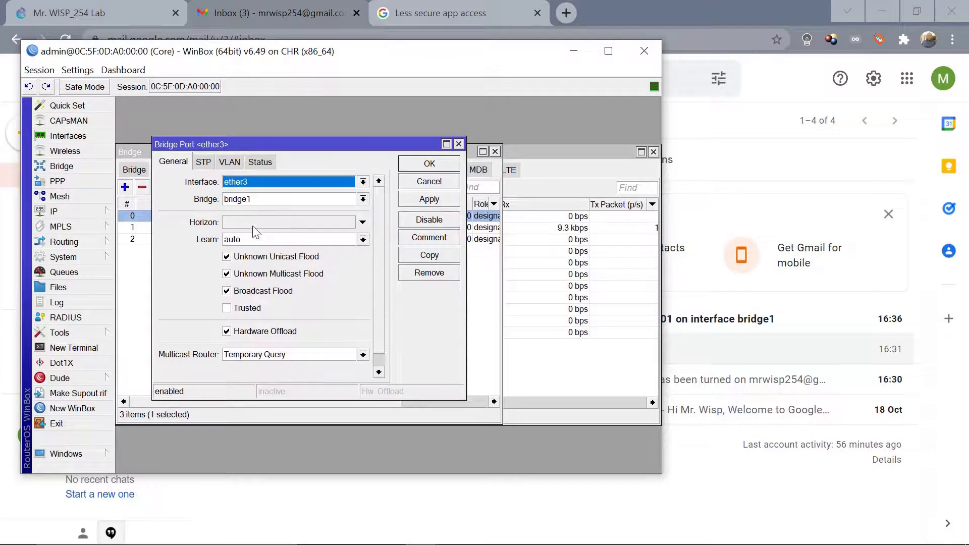
left_click(249, 222)
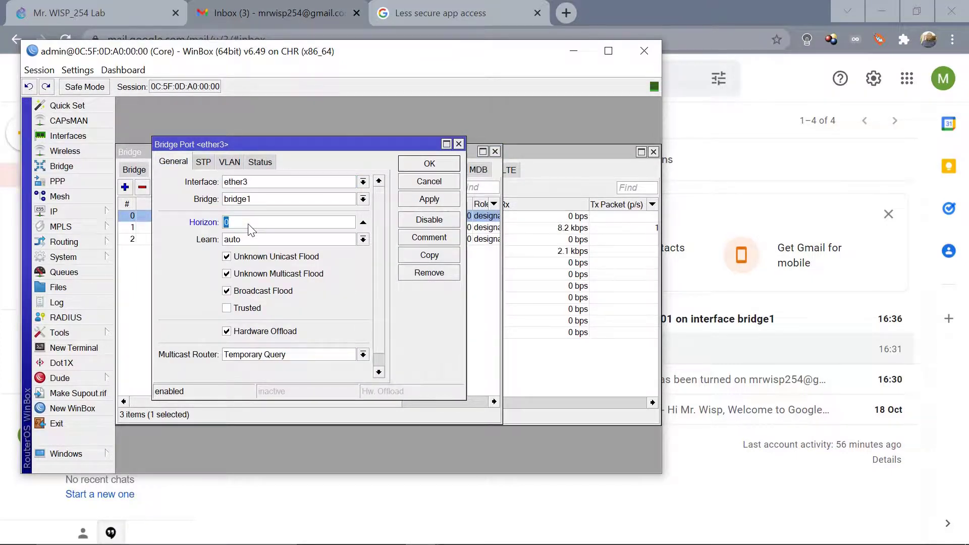
type("1")
left_click(426, 165)
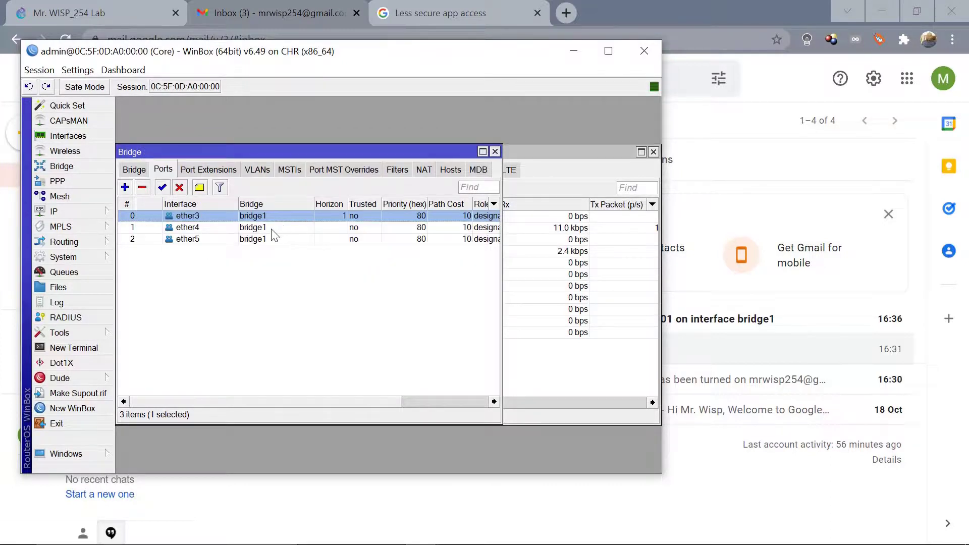
Set horizon 1 on bridge ports ether4 and ether5 as well.
double_click(271, 229)
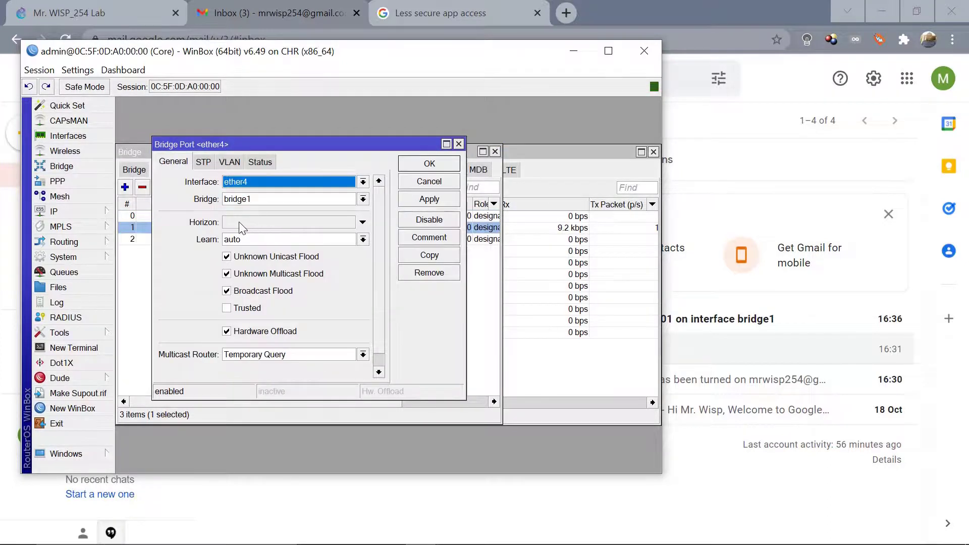
left_click(238, 222)
type("1")
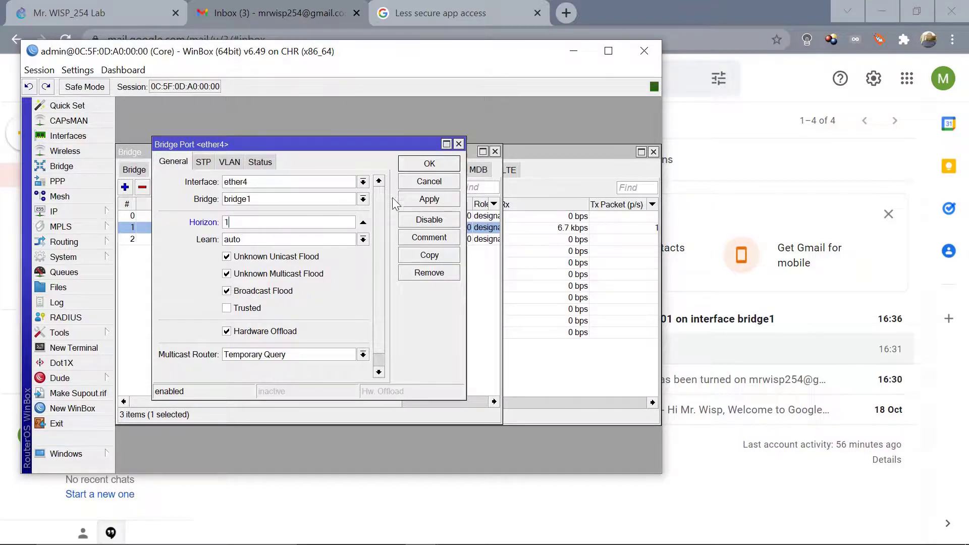
left_click(429, 164)
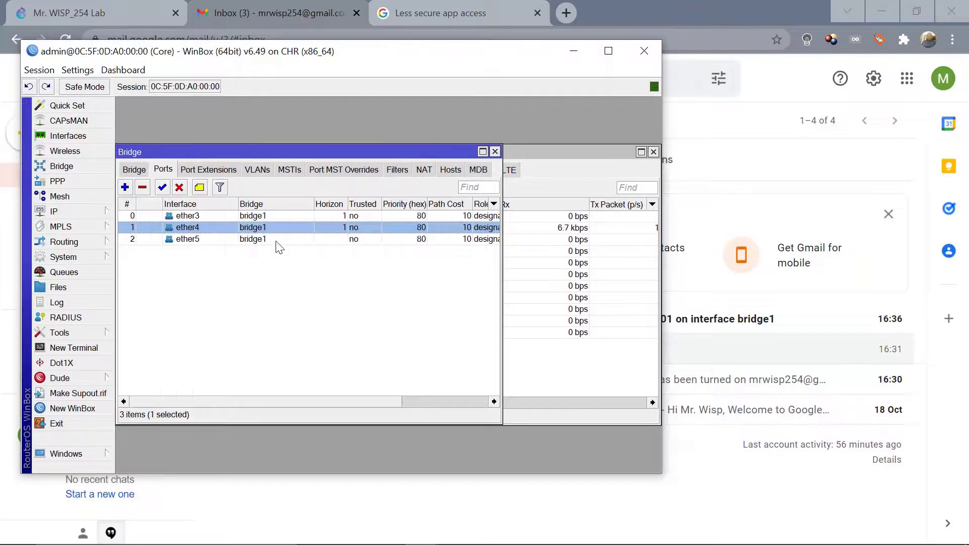
double_click(262, 240)
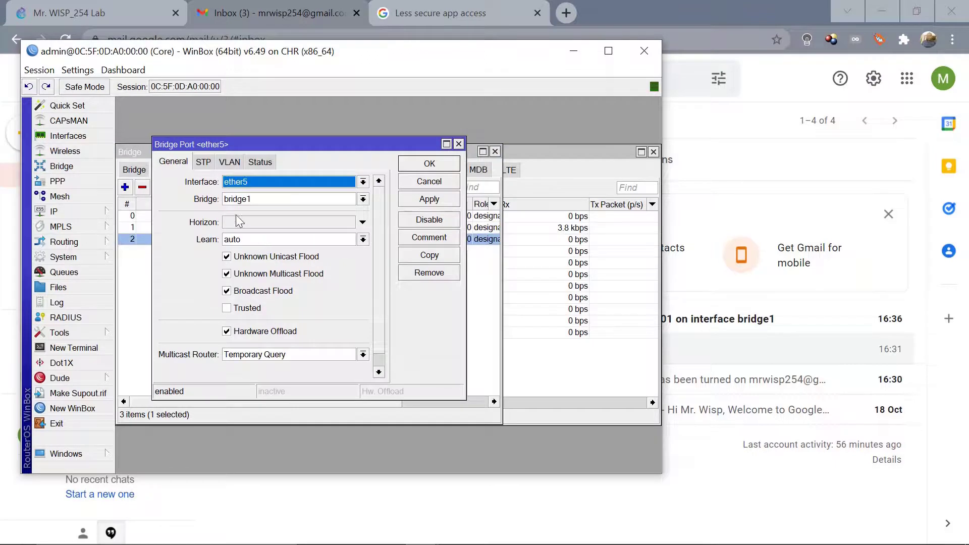
left_click(237, 223)
type("1")
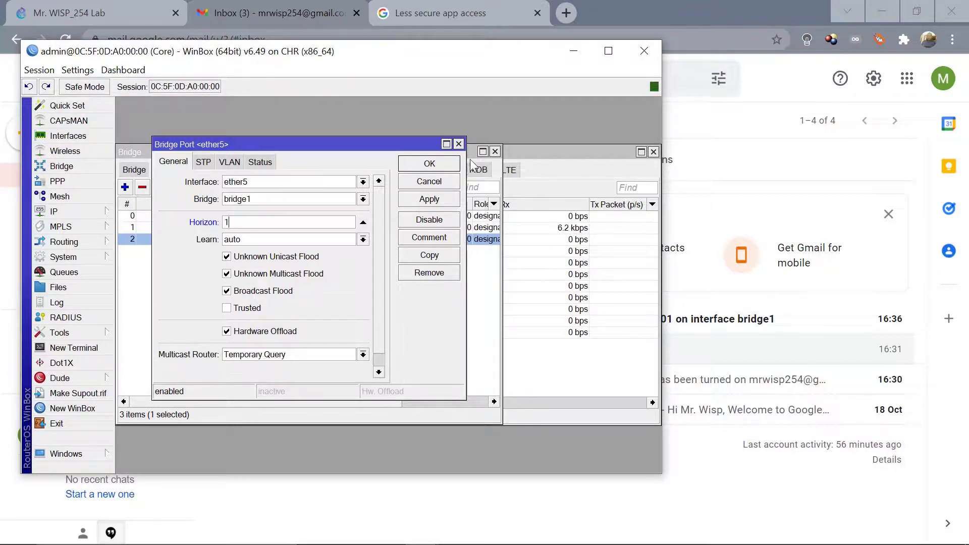
left_click(438, 167)
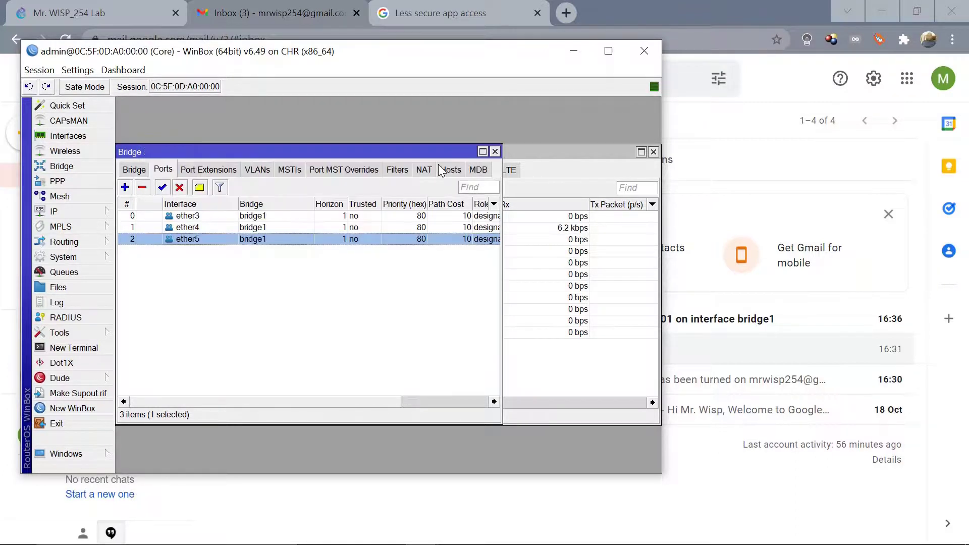